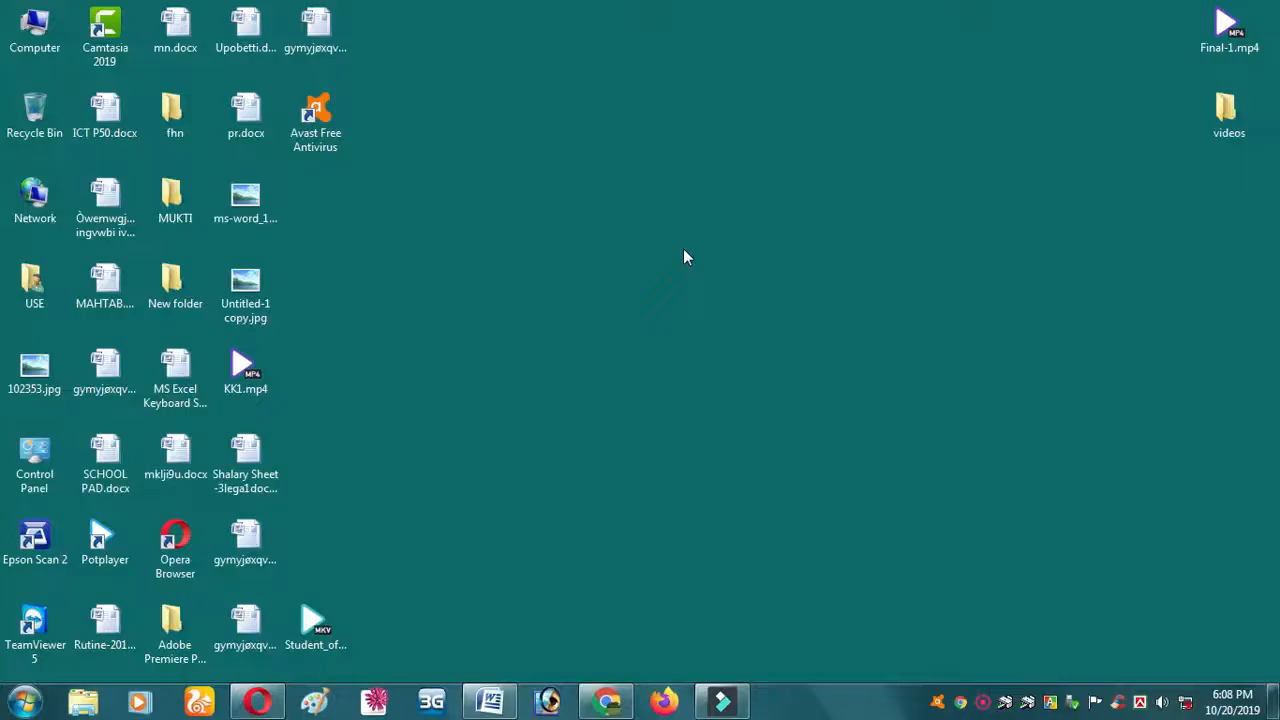
Switch to the open Word document and bring up its insertion commands
left_click(492, 700)
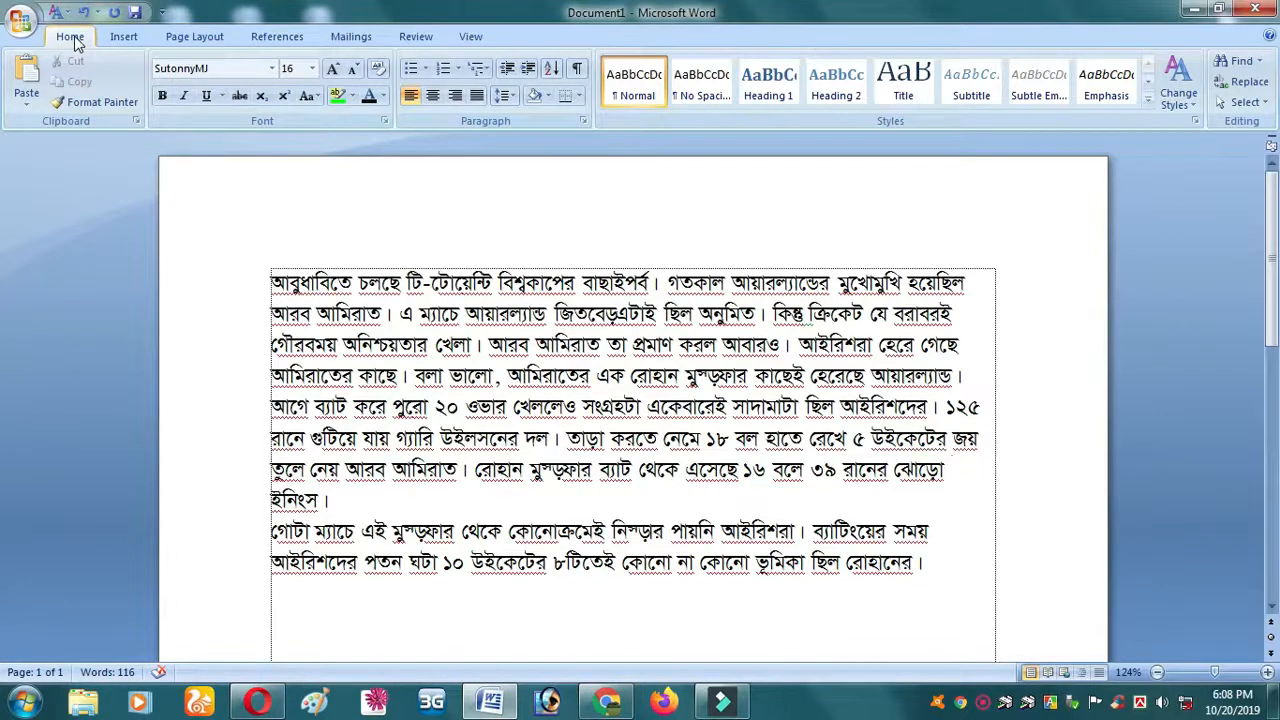
left_click(124, 40)
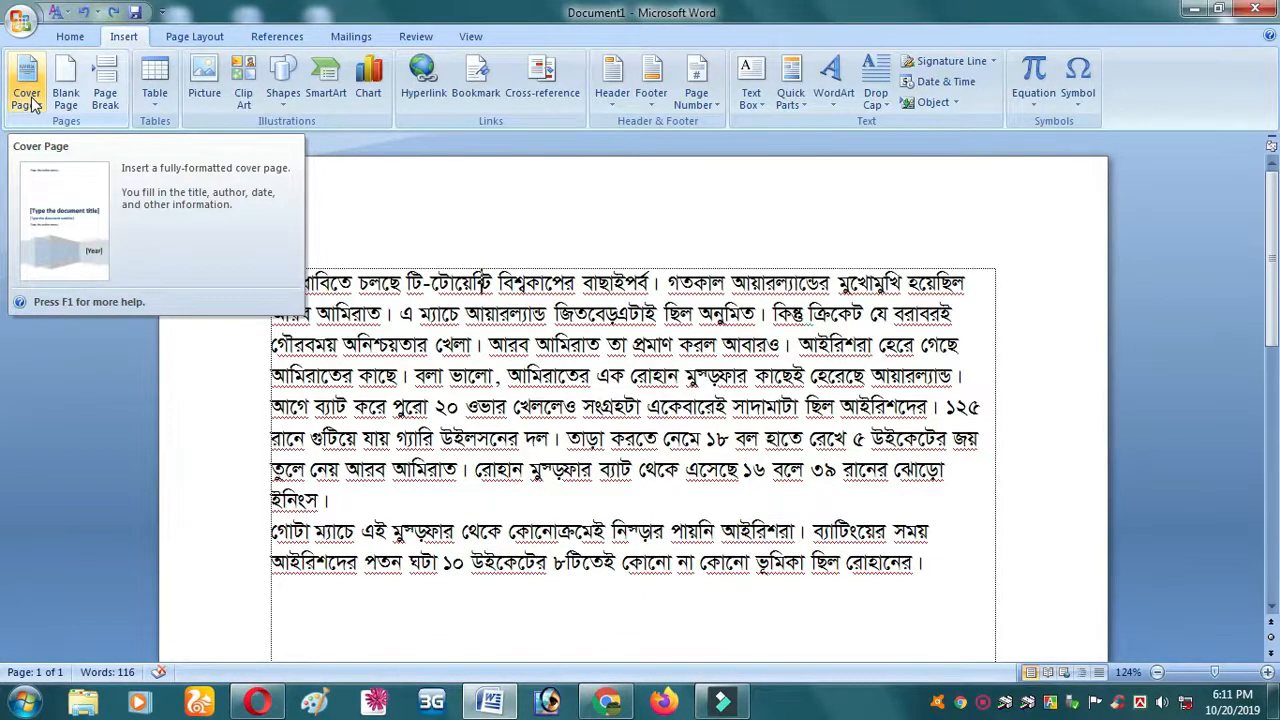
Insert the built-in Transcend cover page at the front of the document
left_click(28, 98)
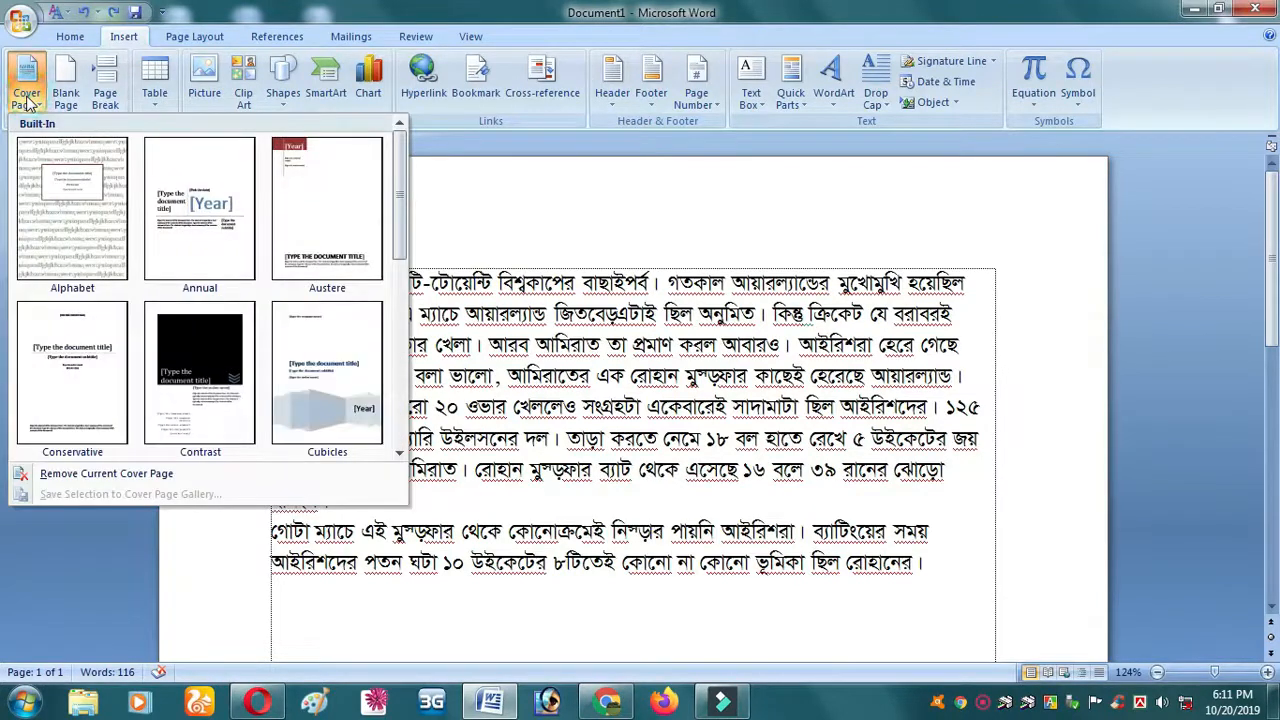
scroll(280, 346, "down", 3)
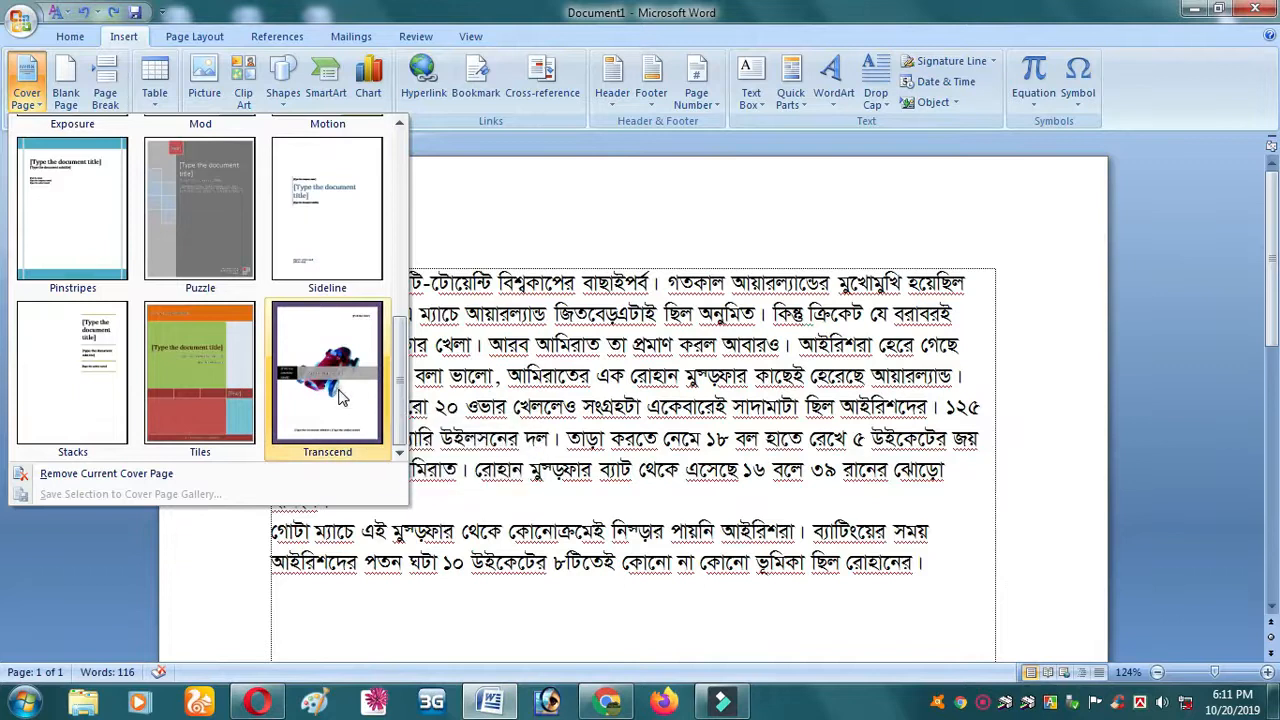
left_click(340, 388)
scroll(817, 415, "down", 15)
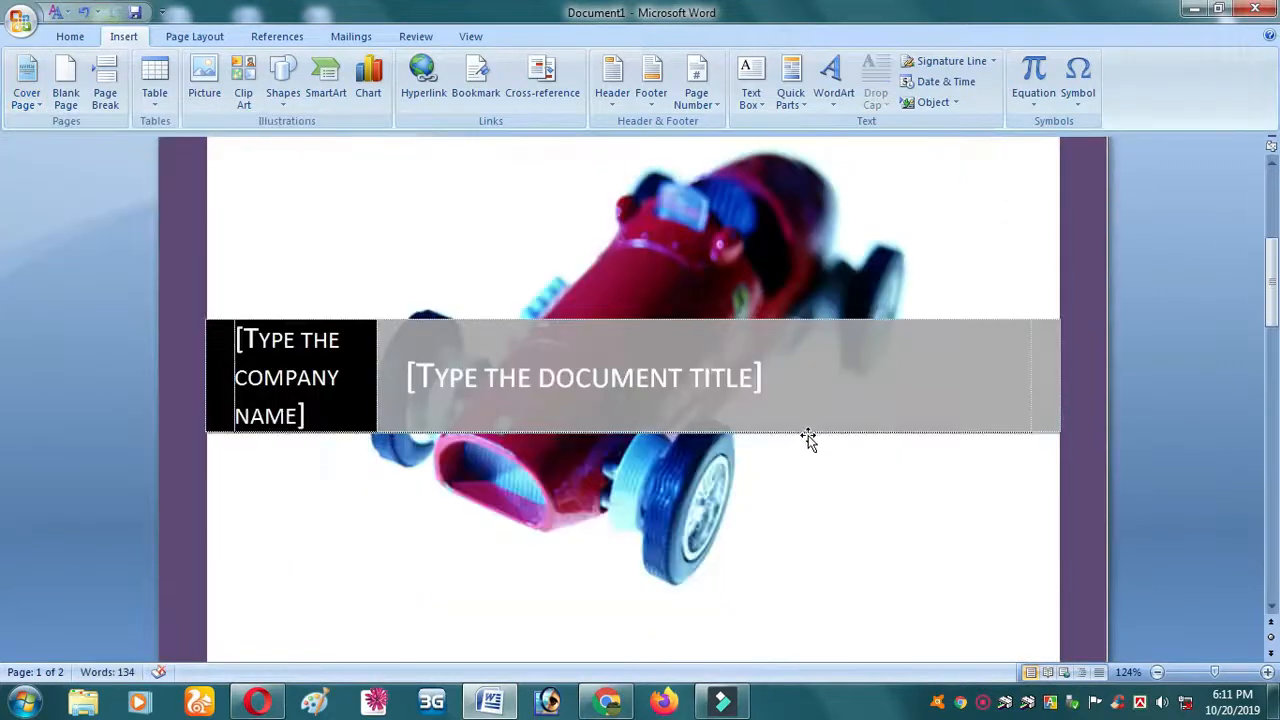
scroll(808, 445, "up", 15)
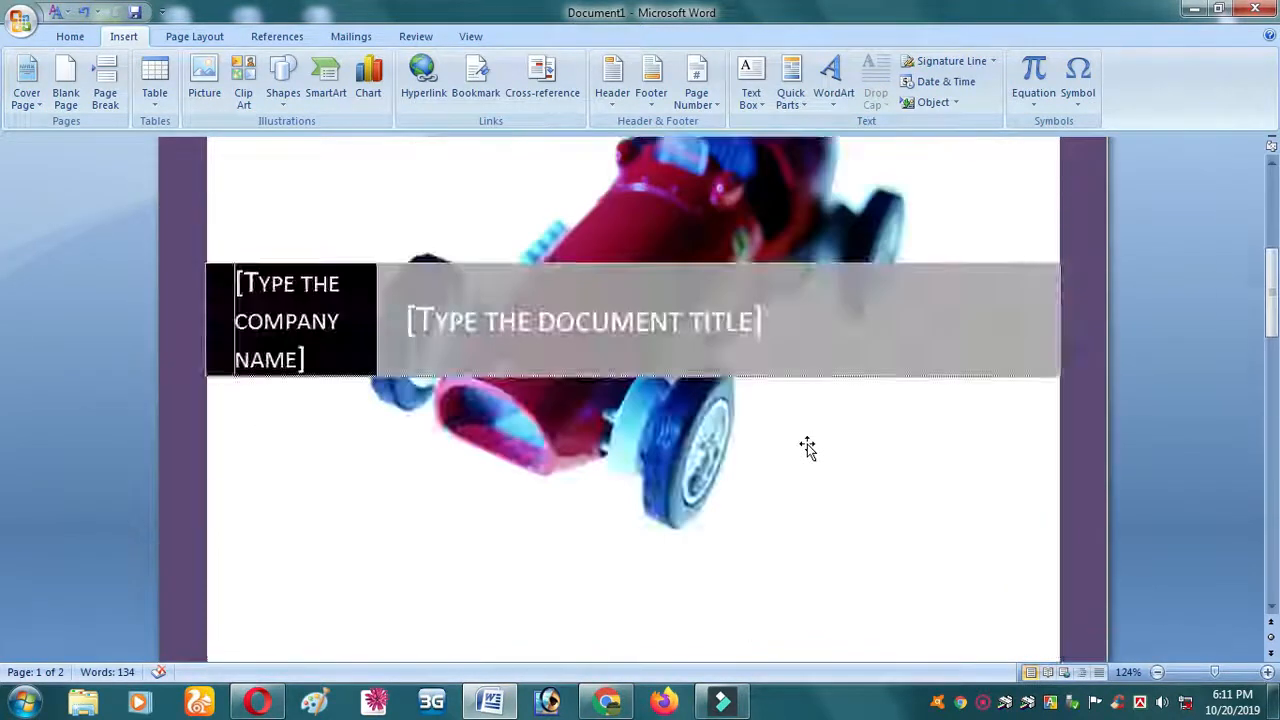
Fill in the cover page's date field with 20/10/2019
left_click(902, 286)
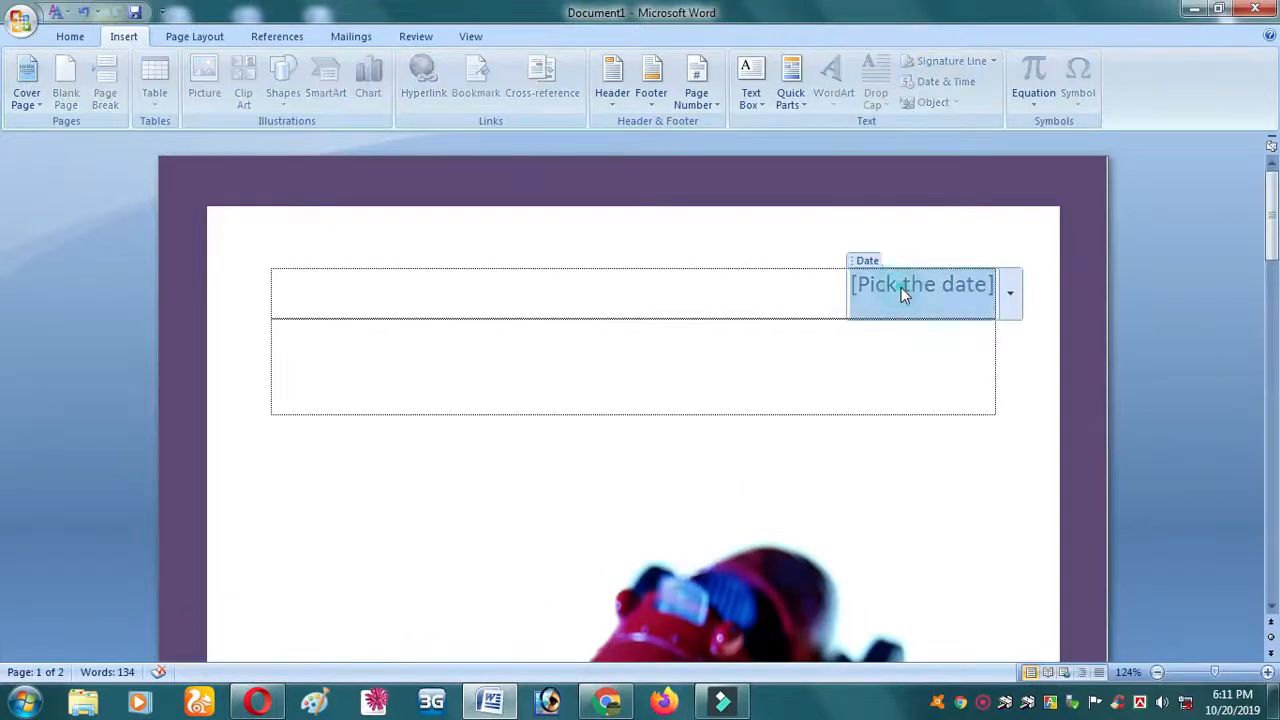
type("20/")
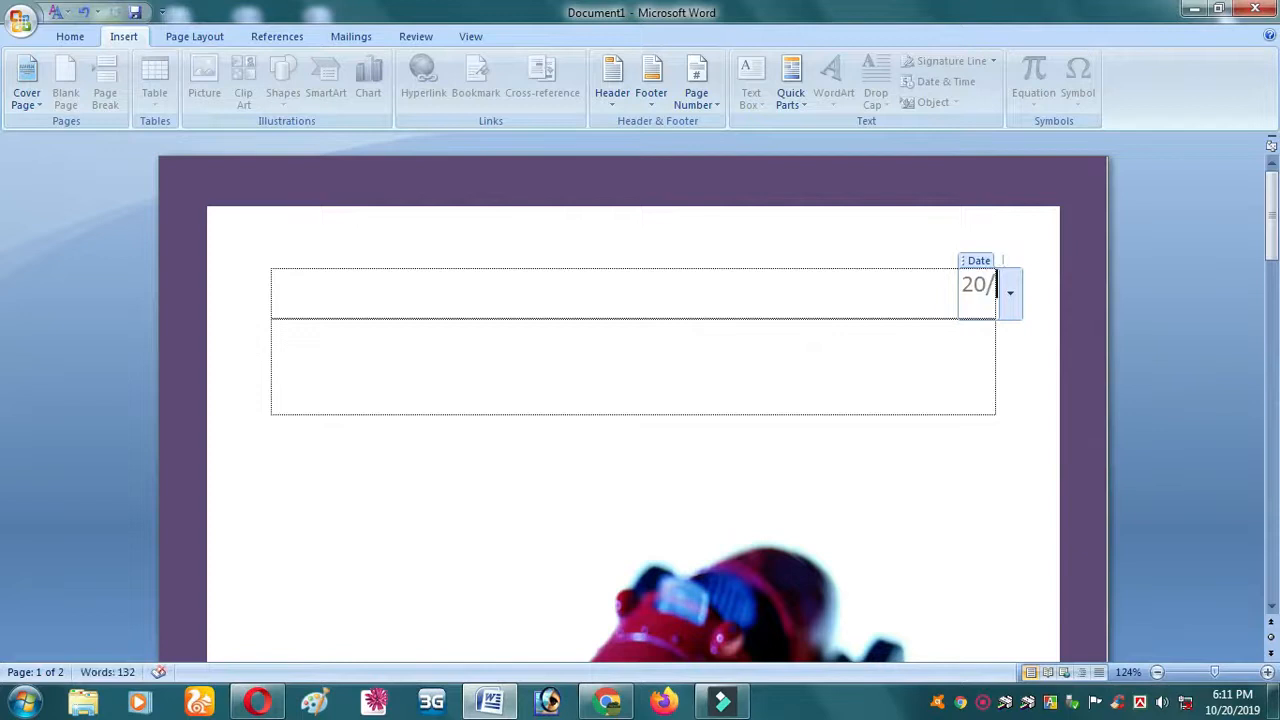
type("10/")
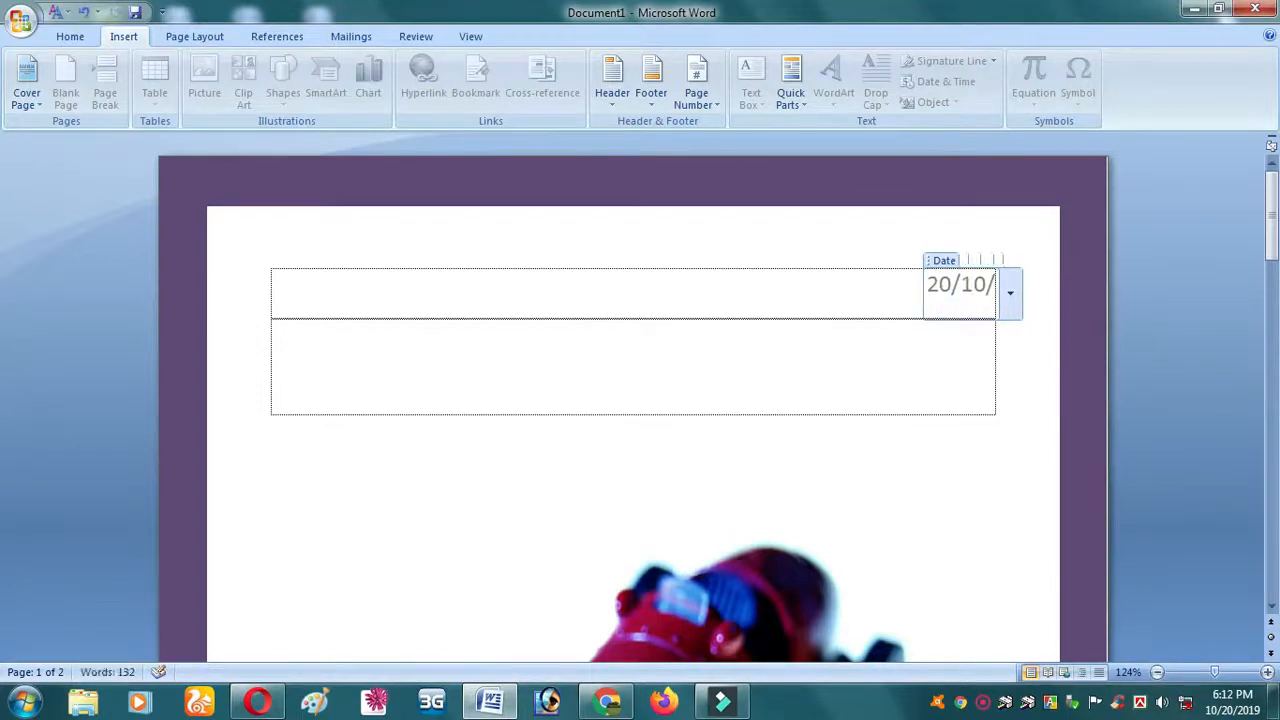
type("2019")
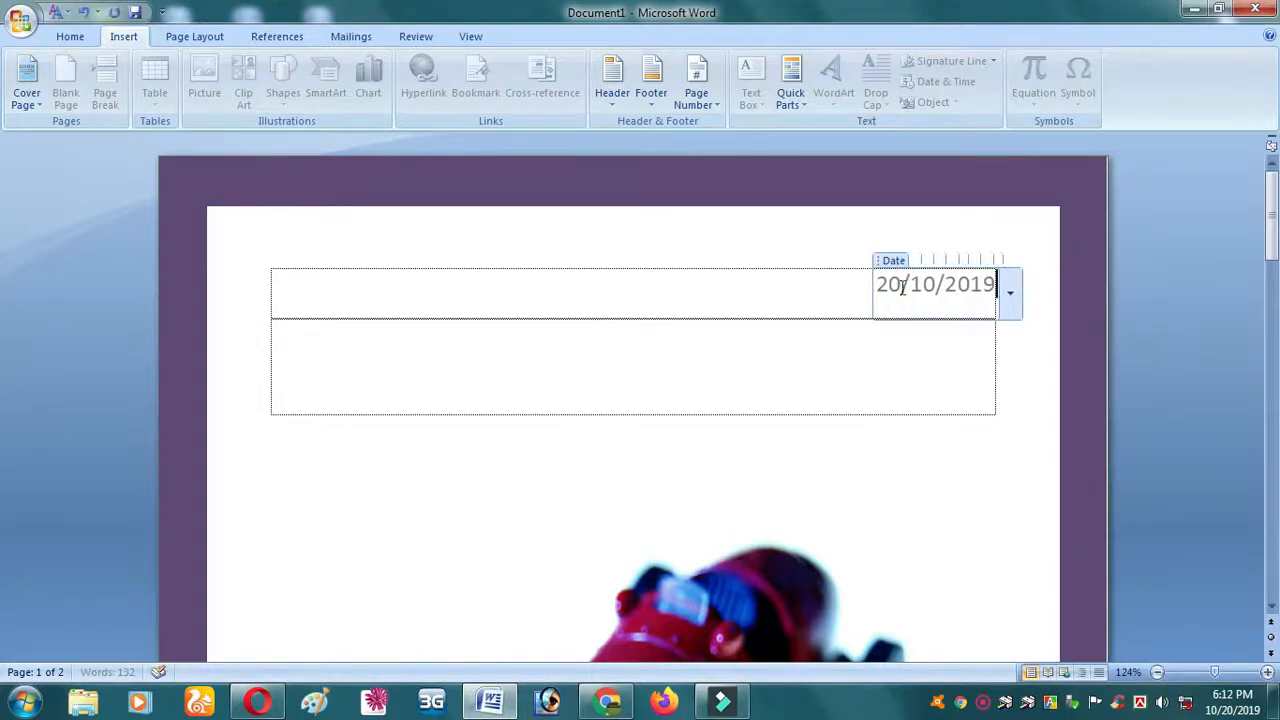
Enter HGFUT as the cover page's document title and GUUBVGTU9 as its company name
scroll(1000, 430, "down", 5)
left_click(655, 470)
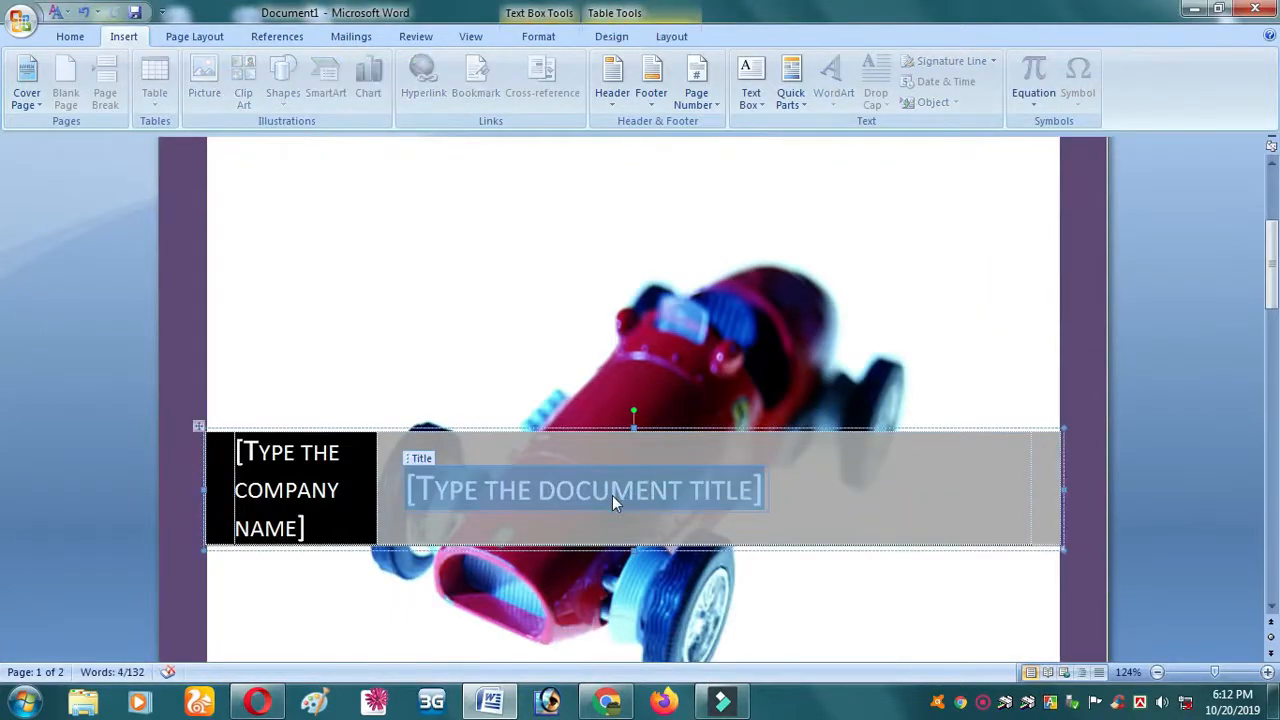
type("HGFUT")
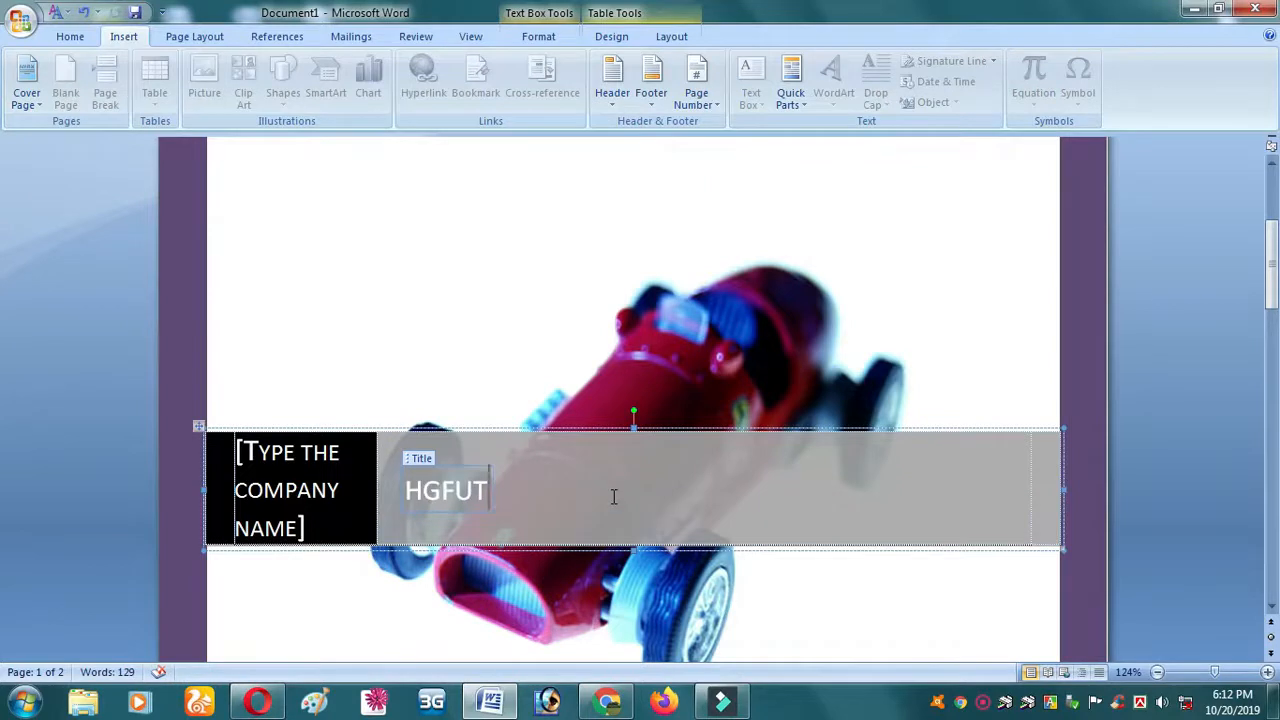
left_click(313, 504)
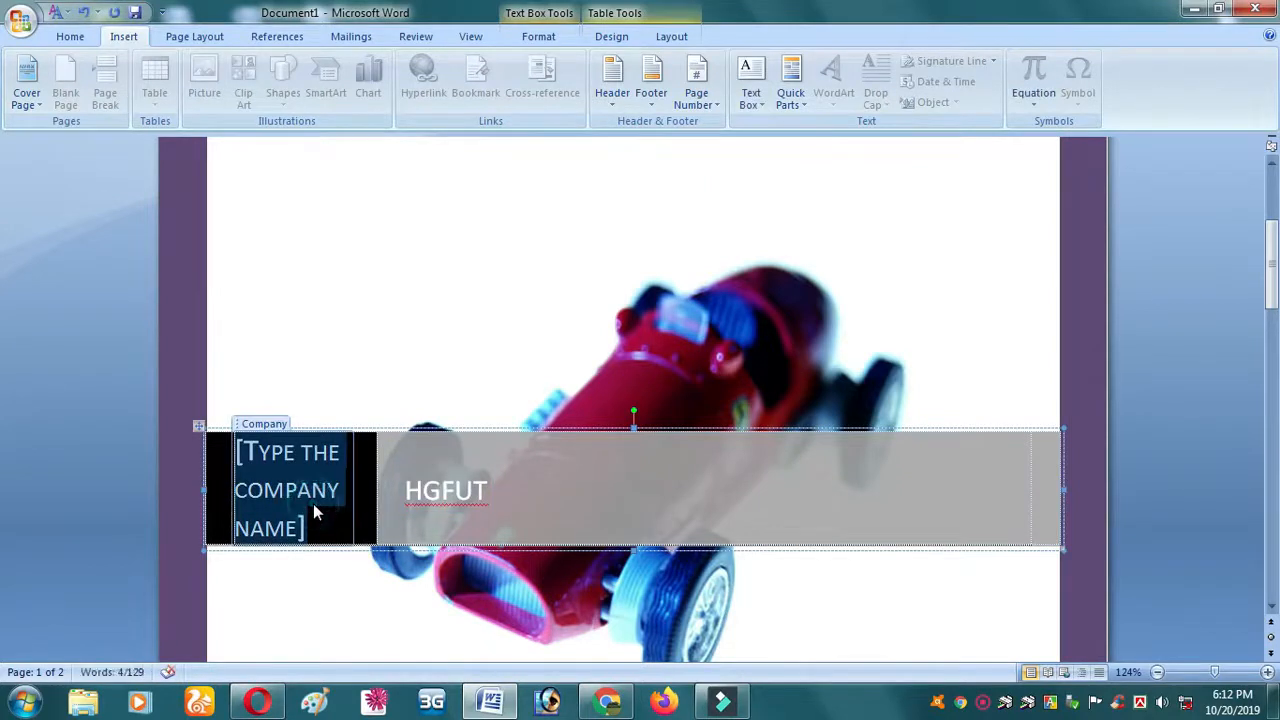
type("GUUBVGTU9")
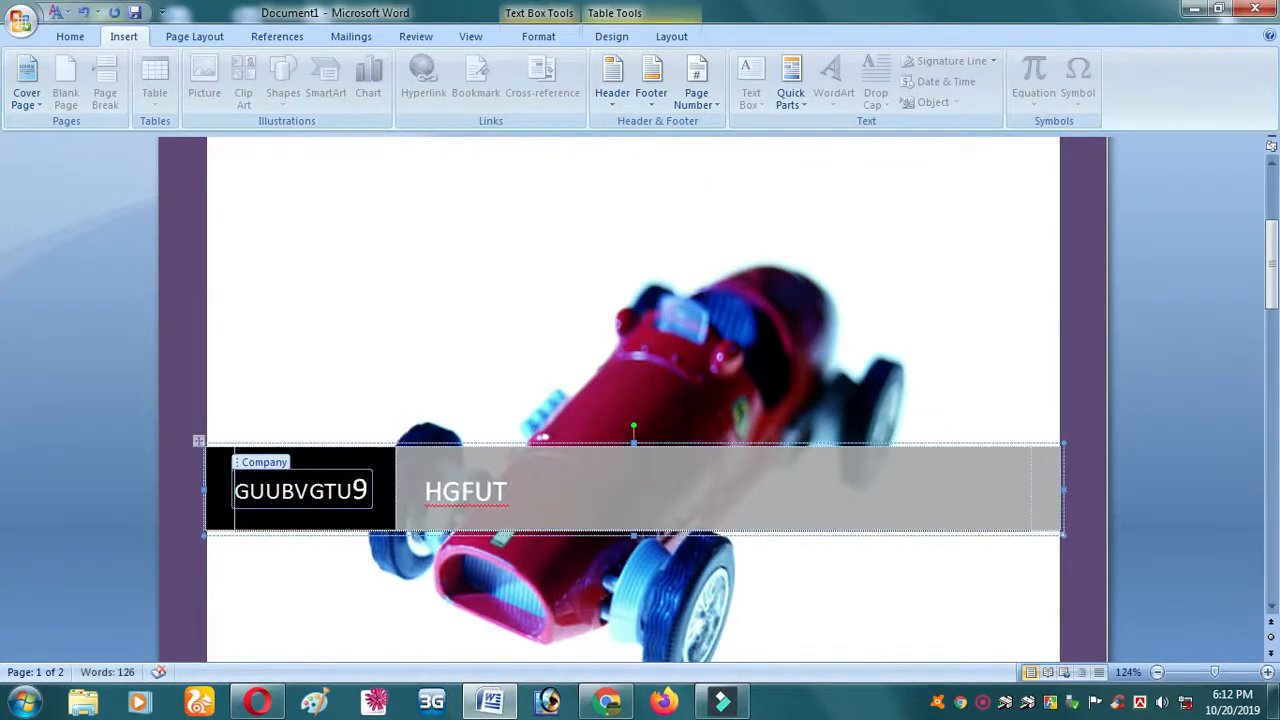
scroll(400, 529, "down", 10)
left_click(617, 485)
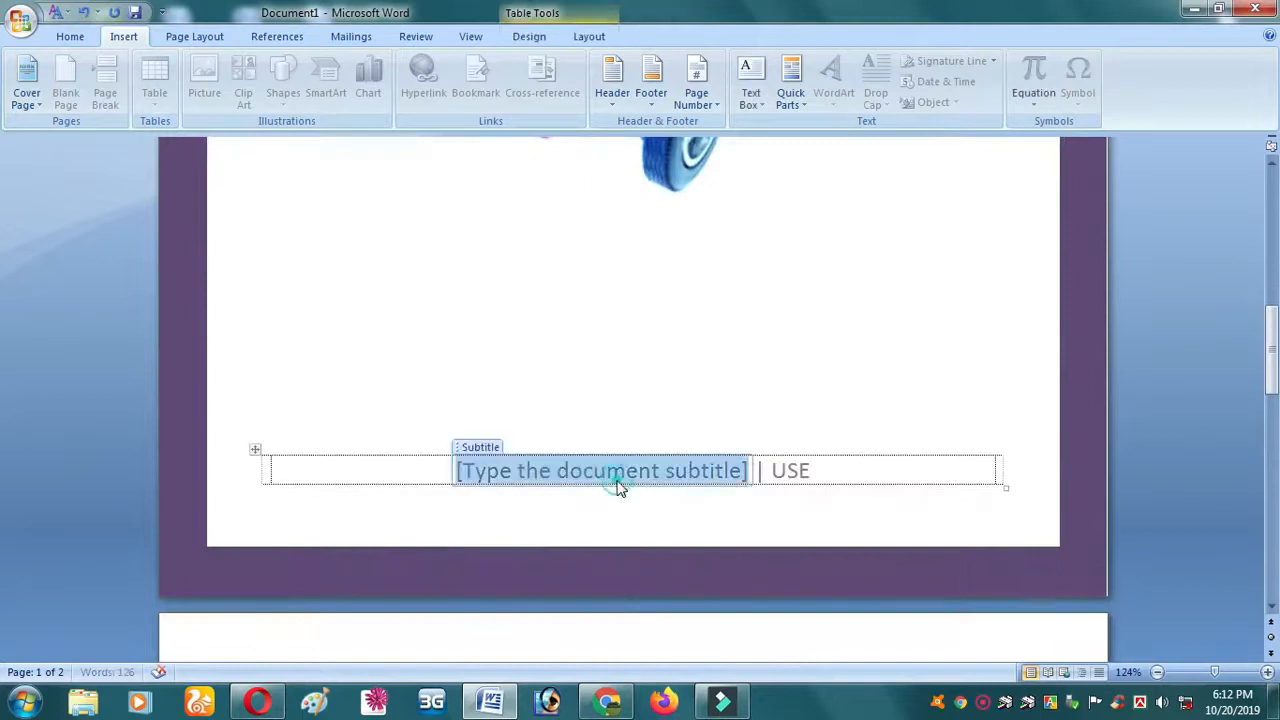
scroll(647, 360, "up", 10)
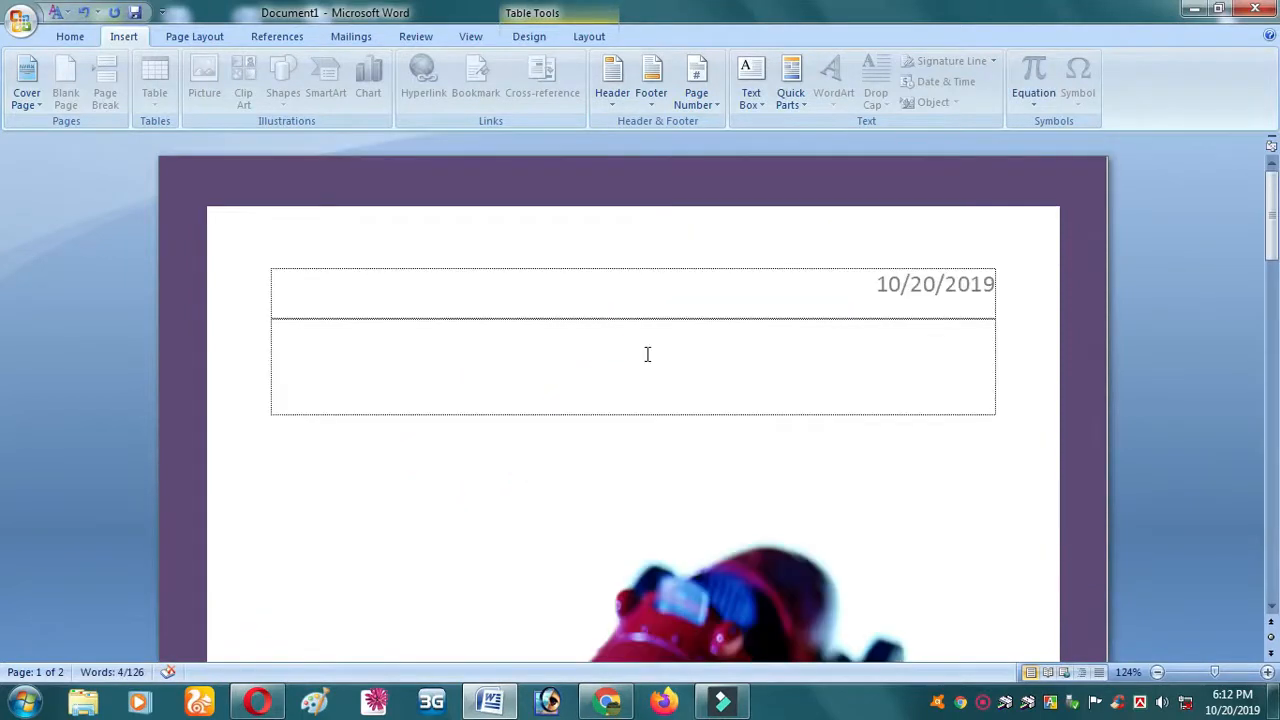
Show the document with its cover page in Print Preview
left_click(20, 20)
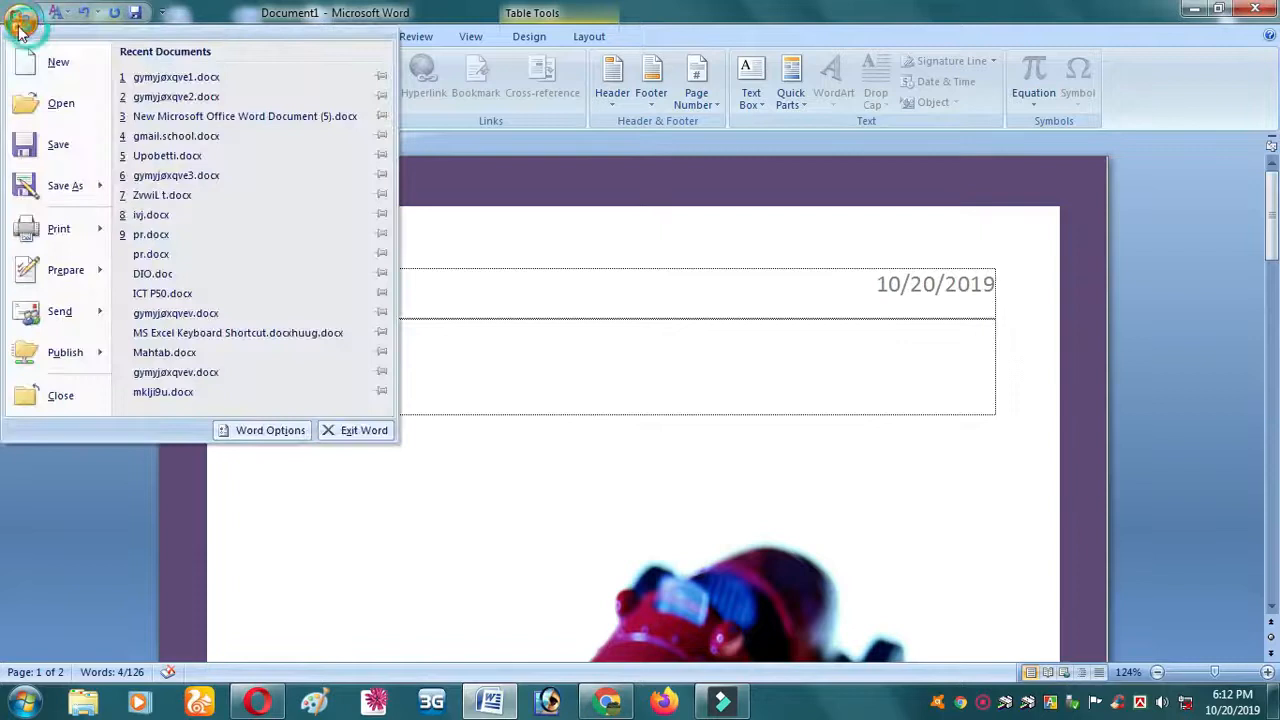
left_click(60, 229)
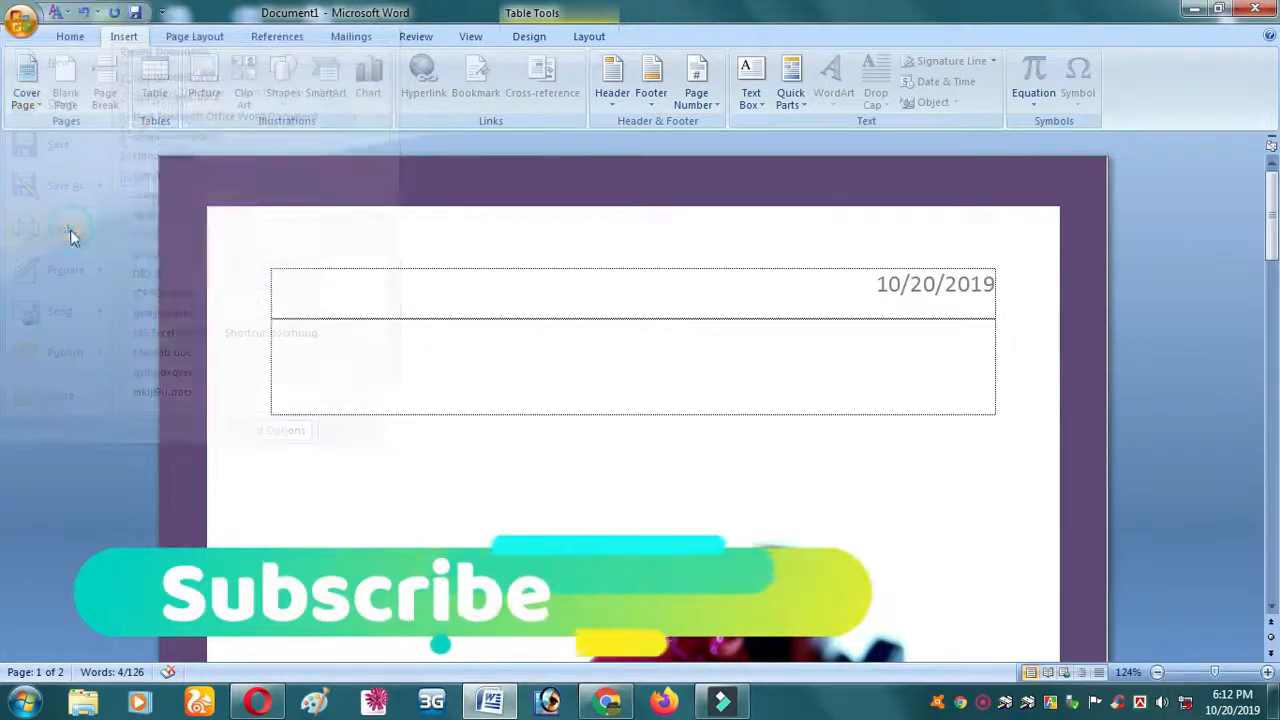
left_click(698, 211)
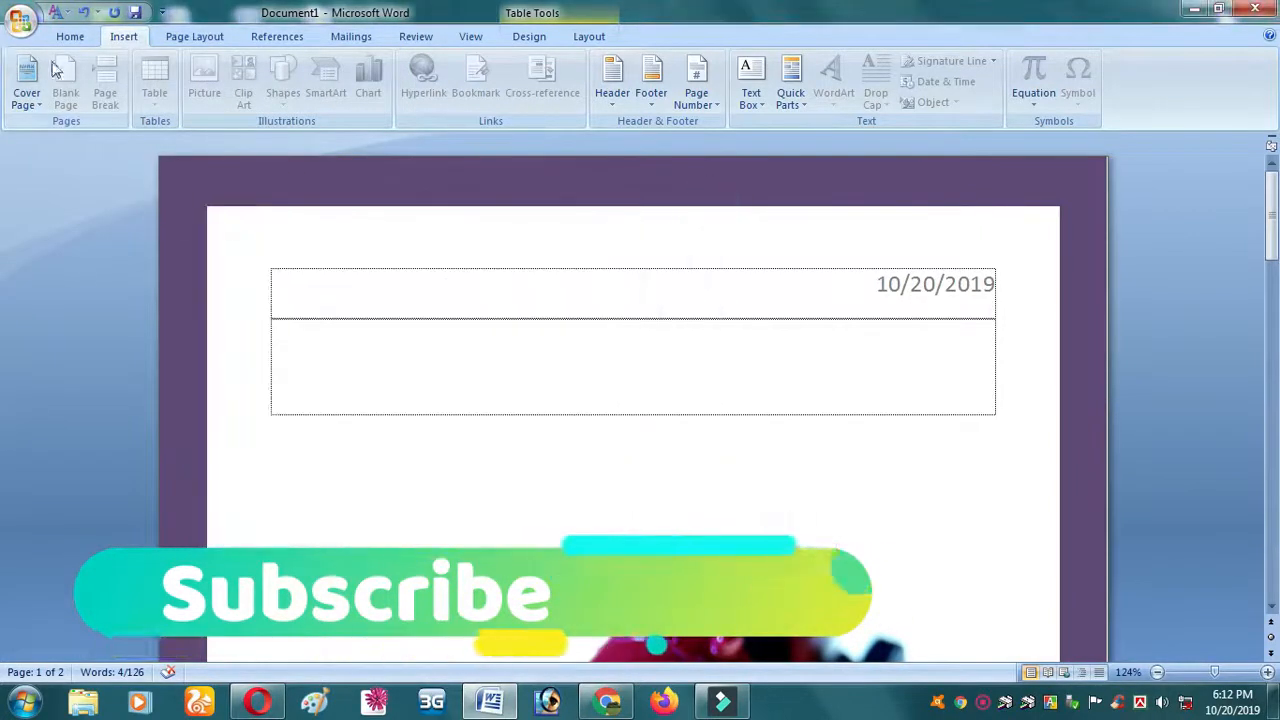
left_click(20, 24)
mouse_move(86, 246)
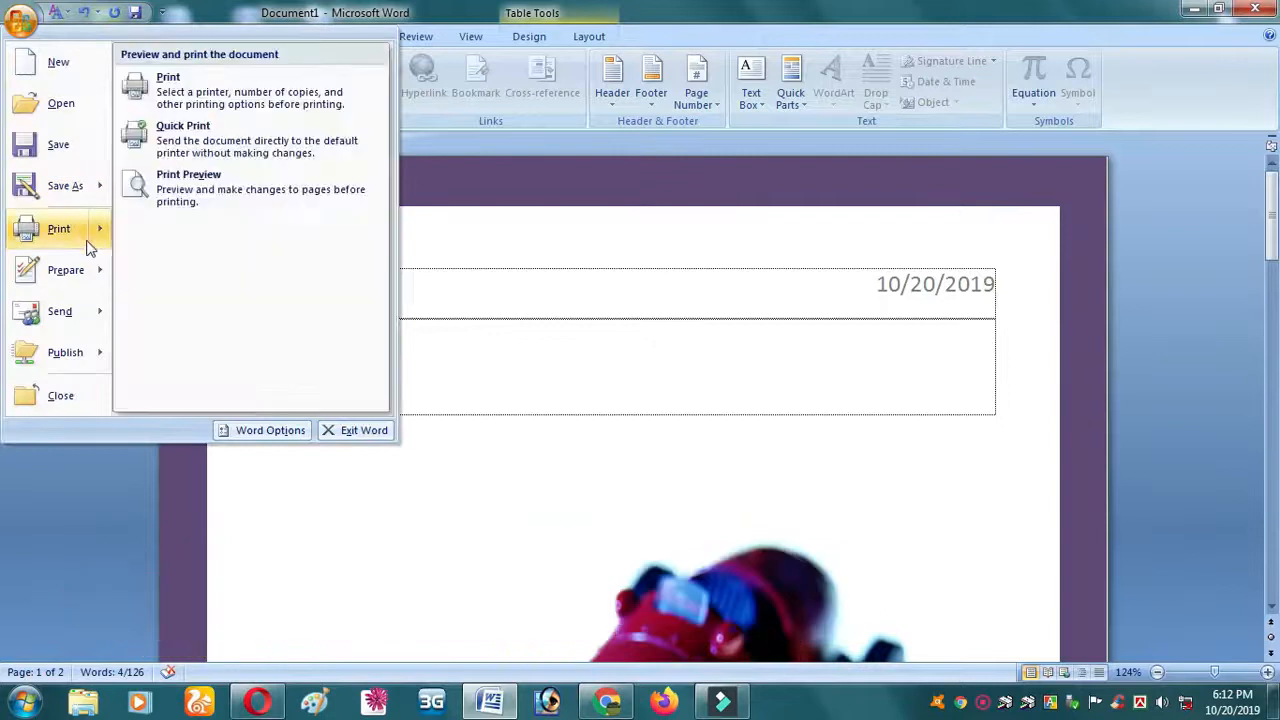
left_click(200, 192)
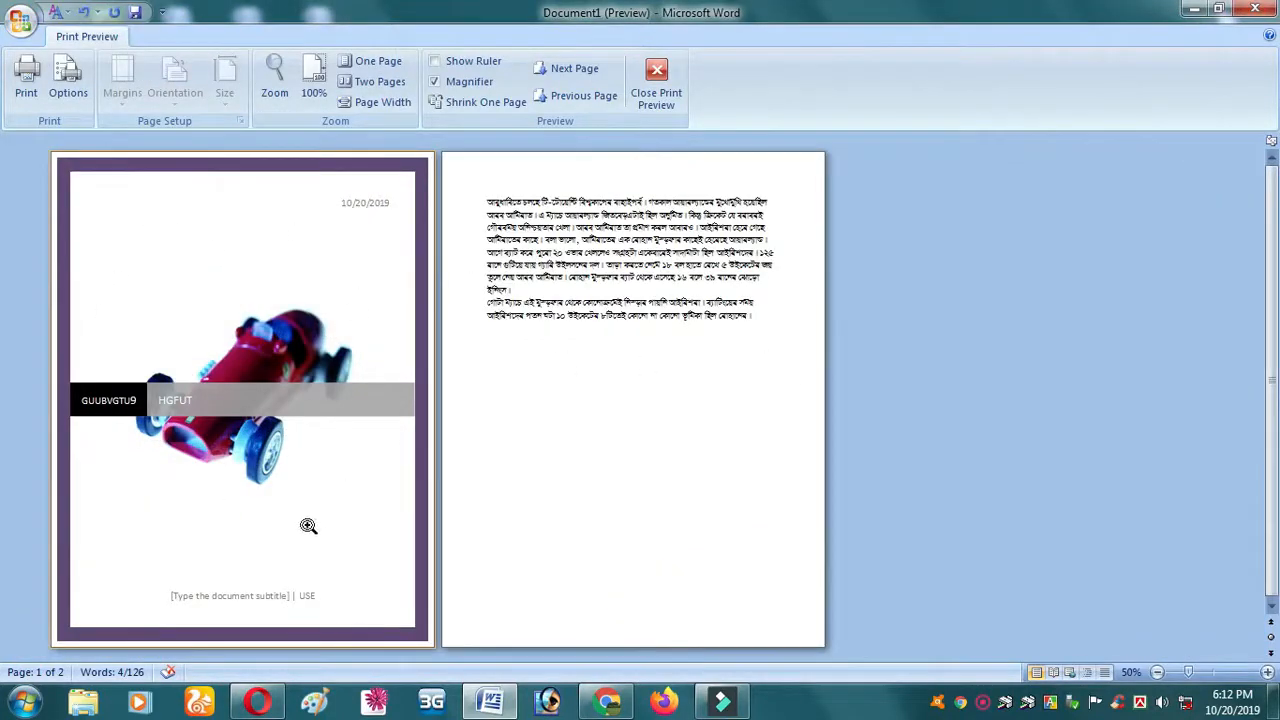
Undo the cover page entries and the cover page insertion, and close Print Preview
left_click(86, 11)
left_click(86, 11)
left_click(86, 12)
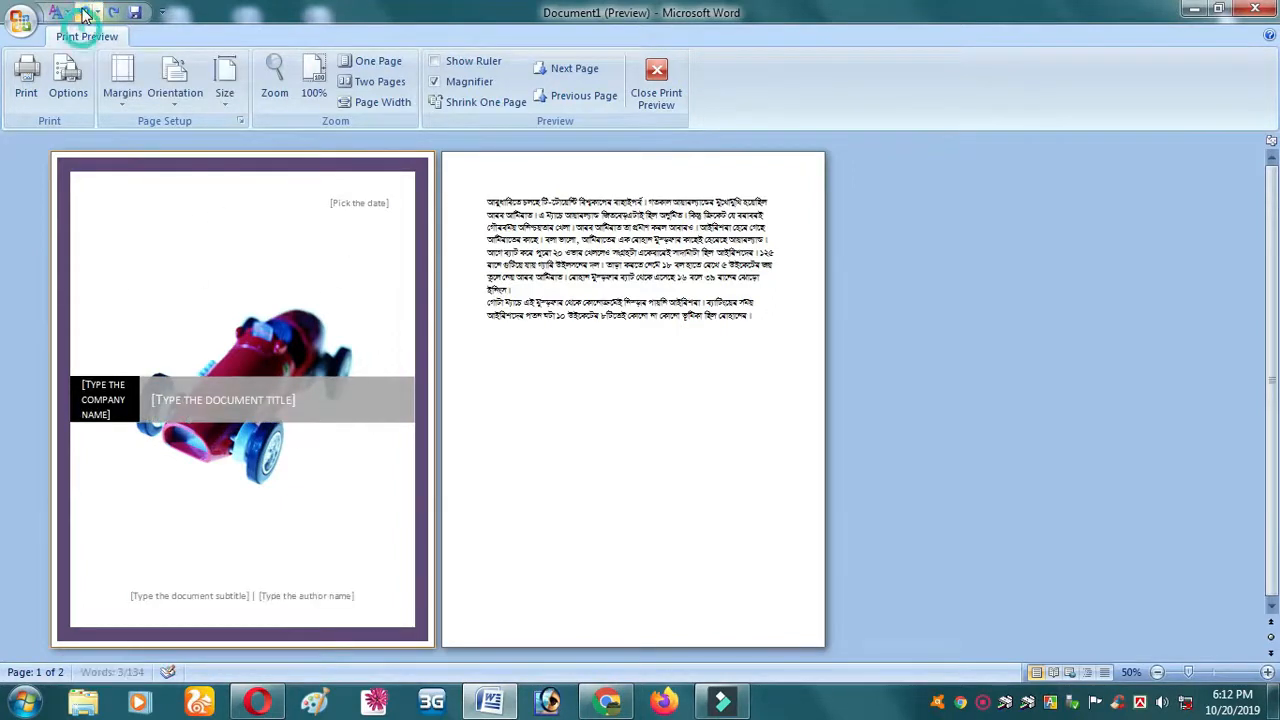
left_click(86, 11)
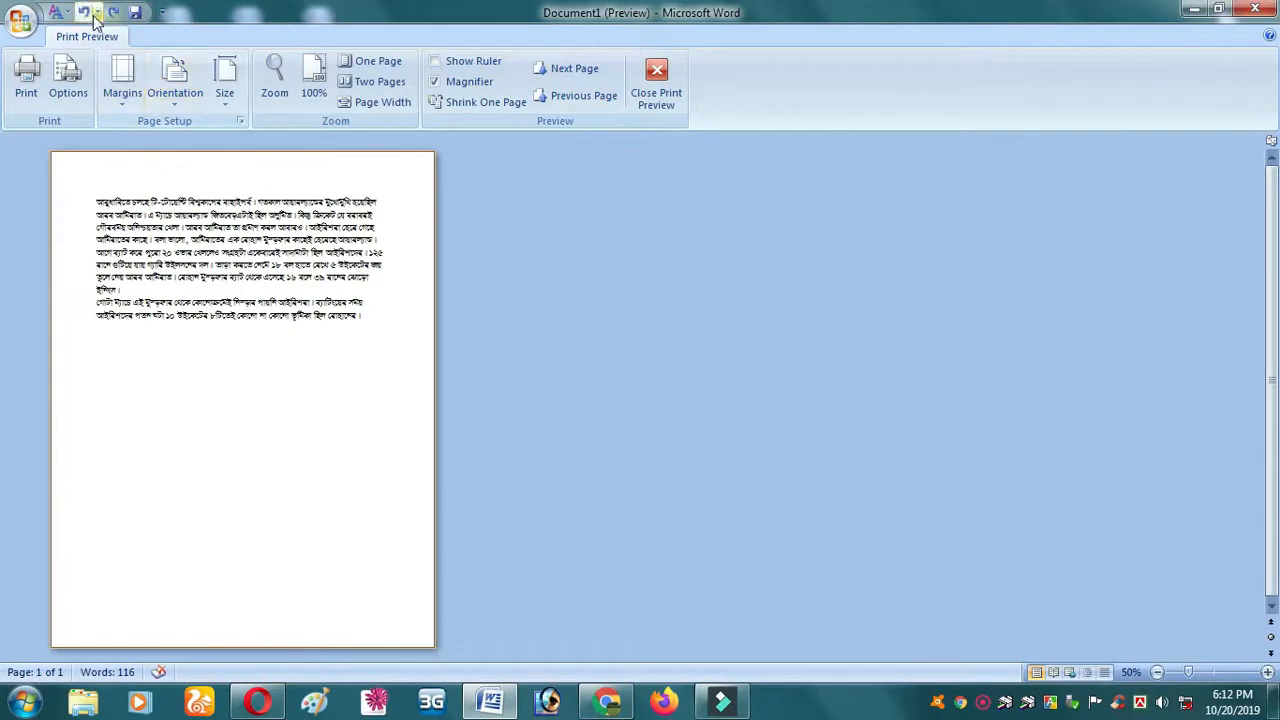
left_click(656, 82)
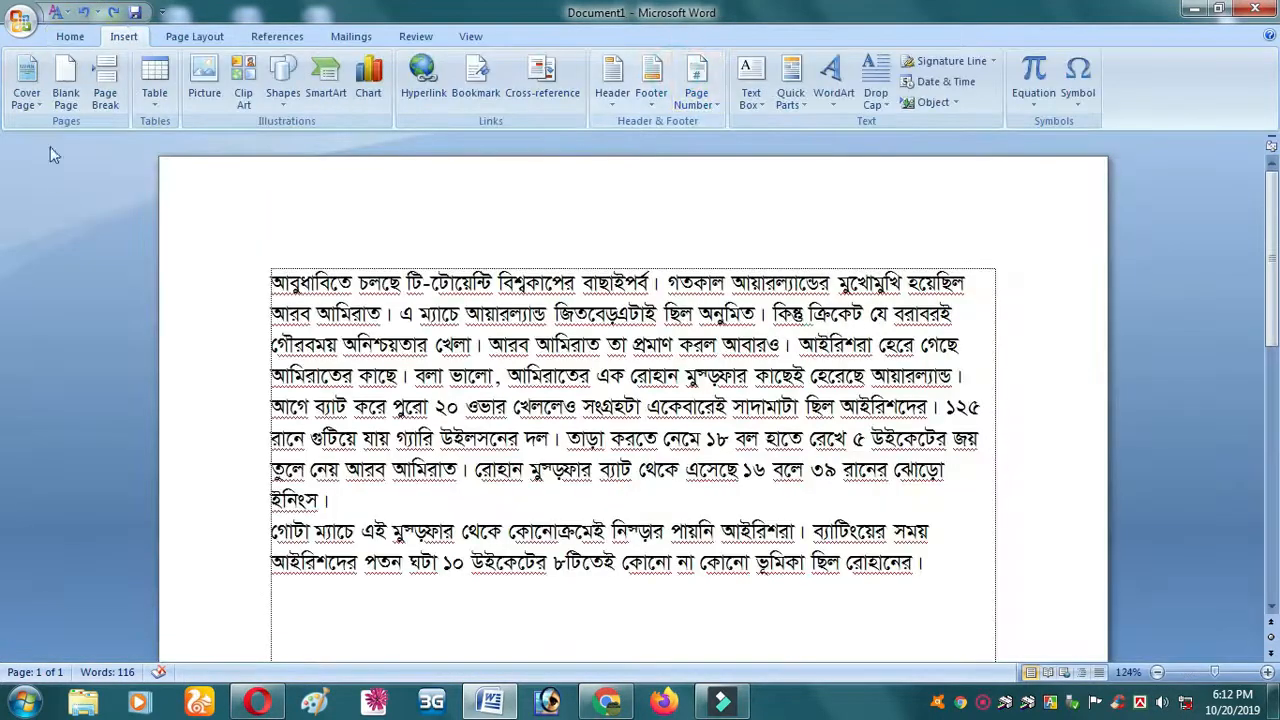
Insert a blank page ahead of the document's text and undo that insertion
left_click(65, 92)
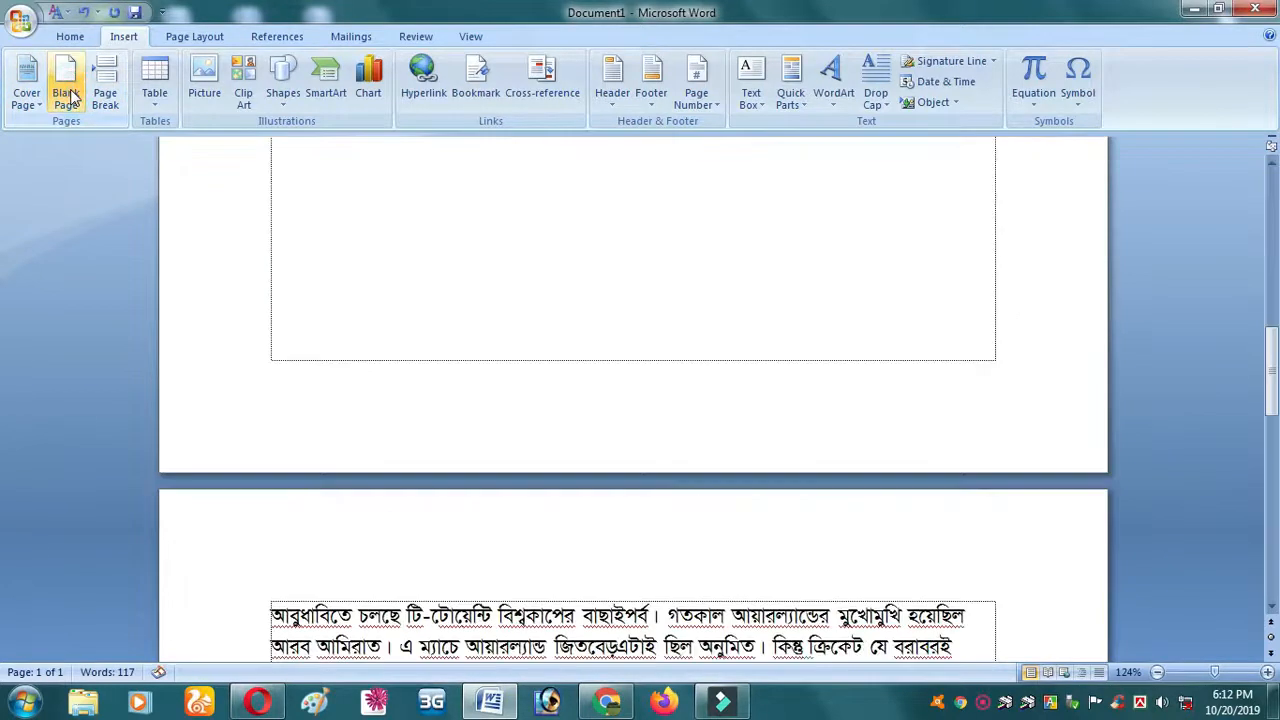
left_click(84, 12)
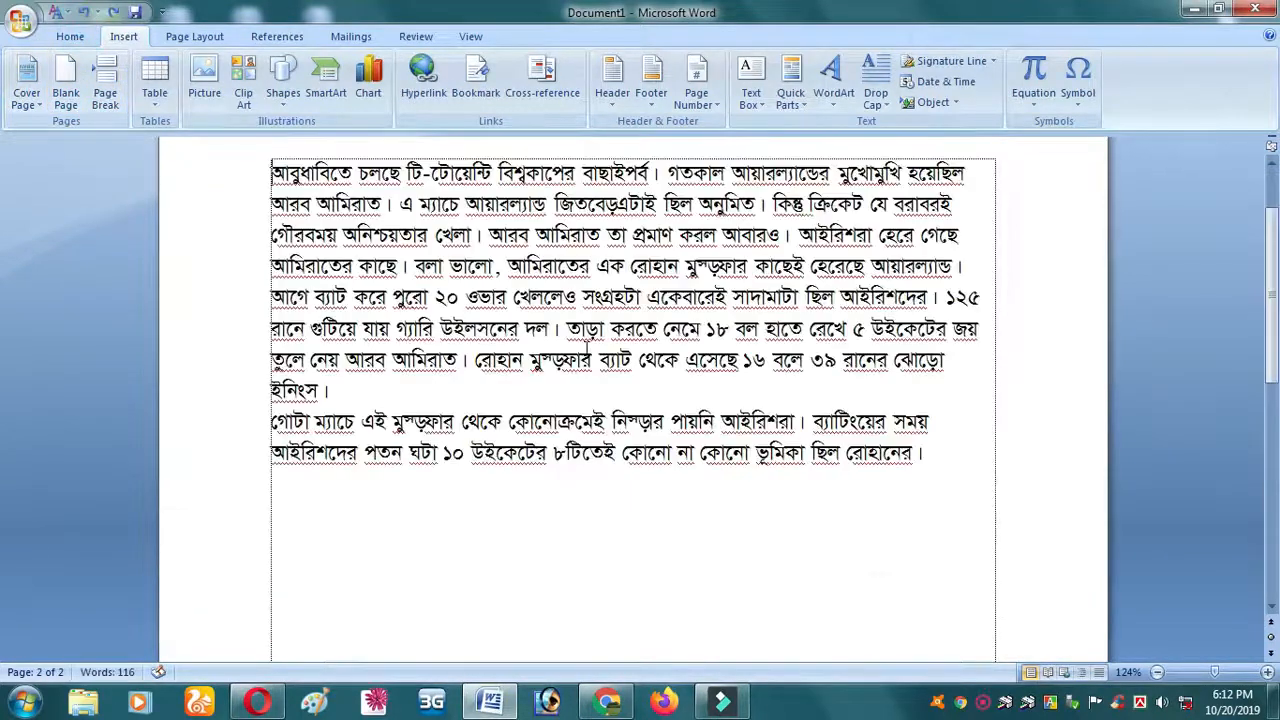
Insert a blank page between the first and second paragraphs and look through the document's pages
left_click(348, 514)
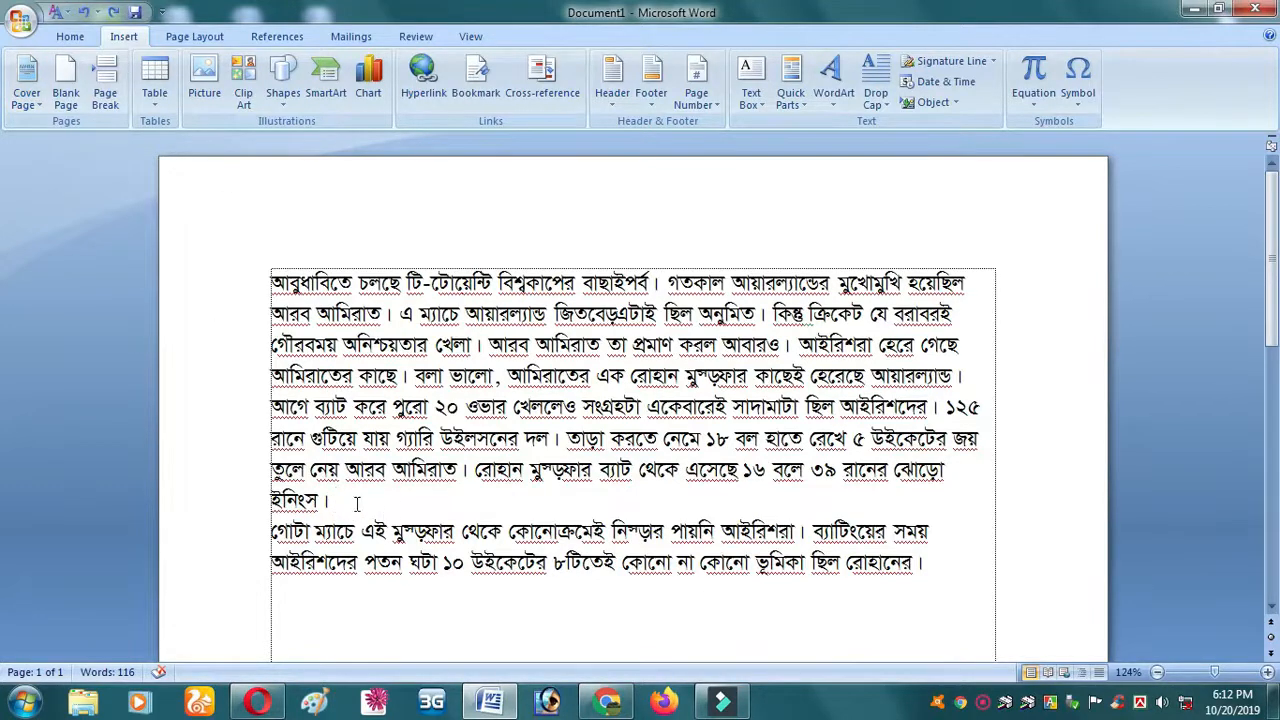
left_click(76, 102)
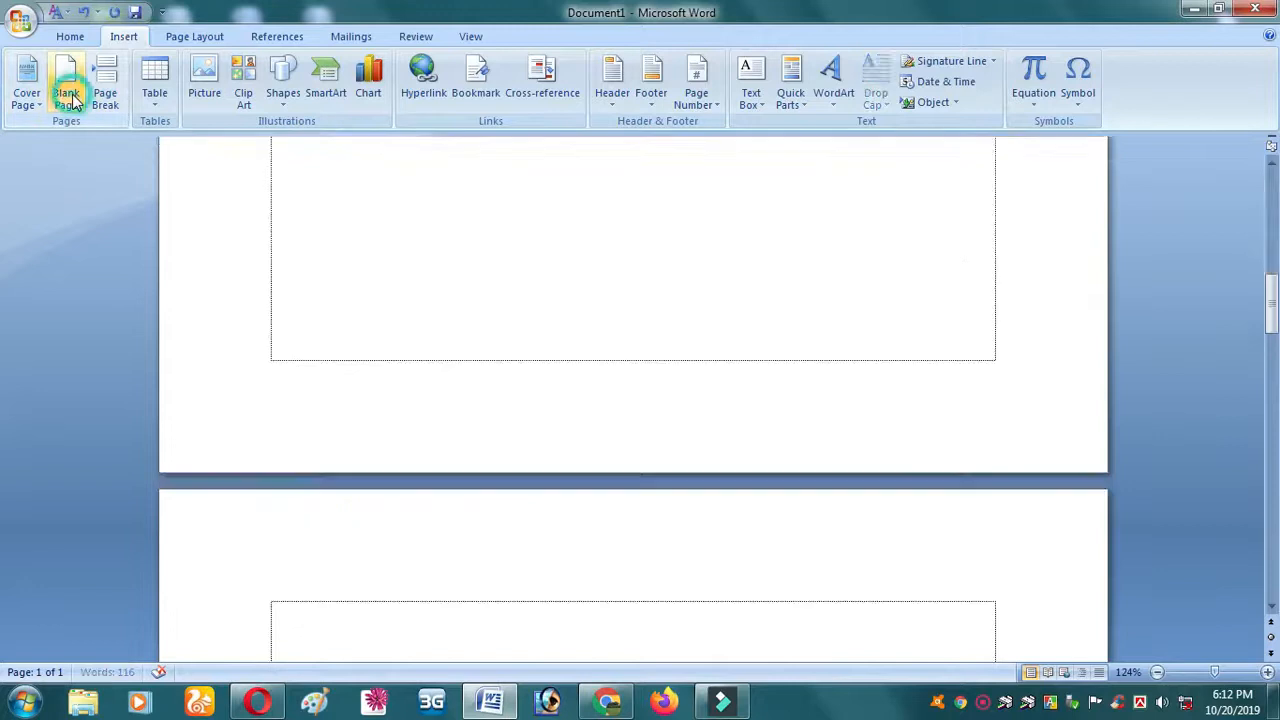
scroll(571, 546, "up", 10)
scroll(571, 546, "up", 2)
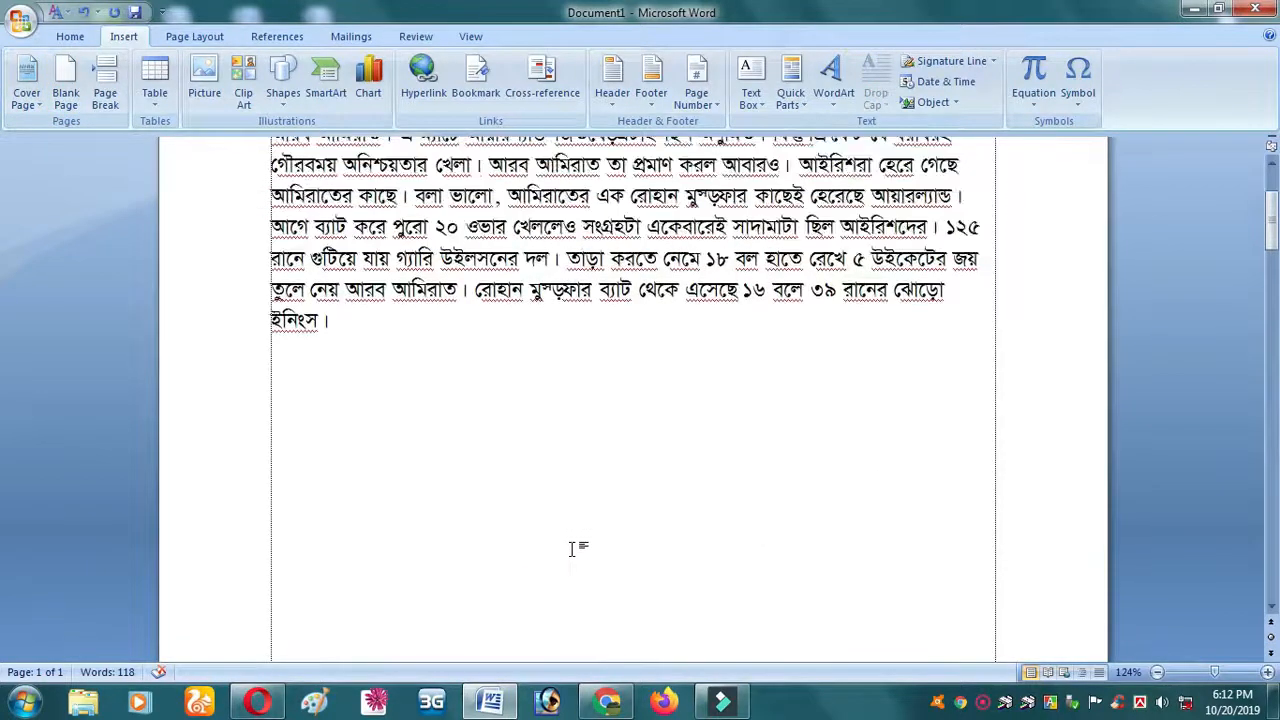
scroll(423, 334, "up", 3)
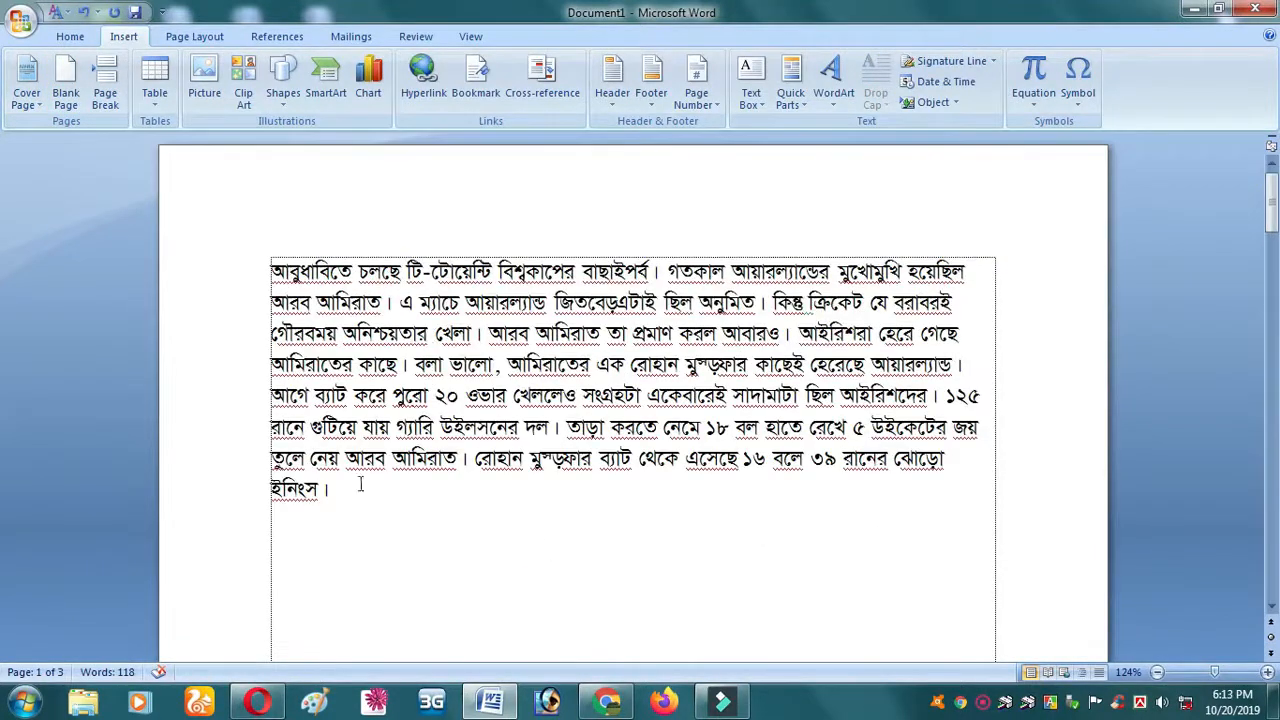
scroll(409, 480, "down", 20)
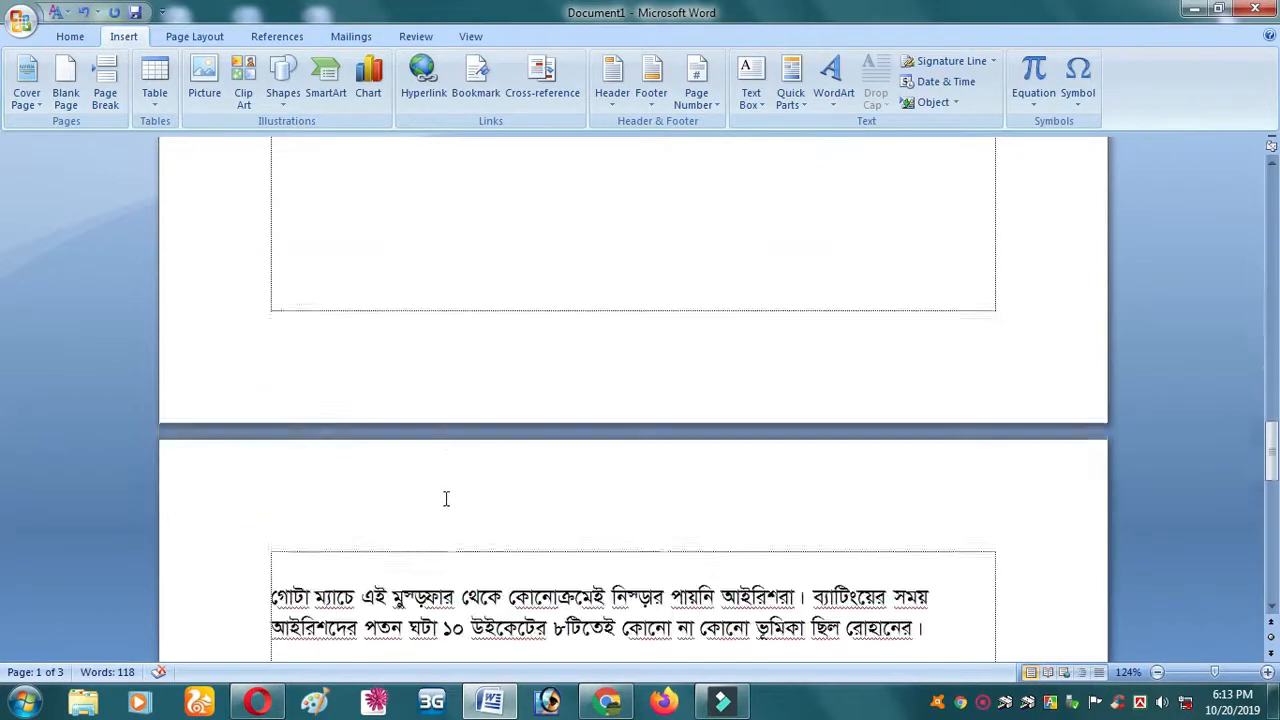
scroll(446, 498, "down", 5)
scroll(788, 511, "down", 5)
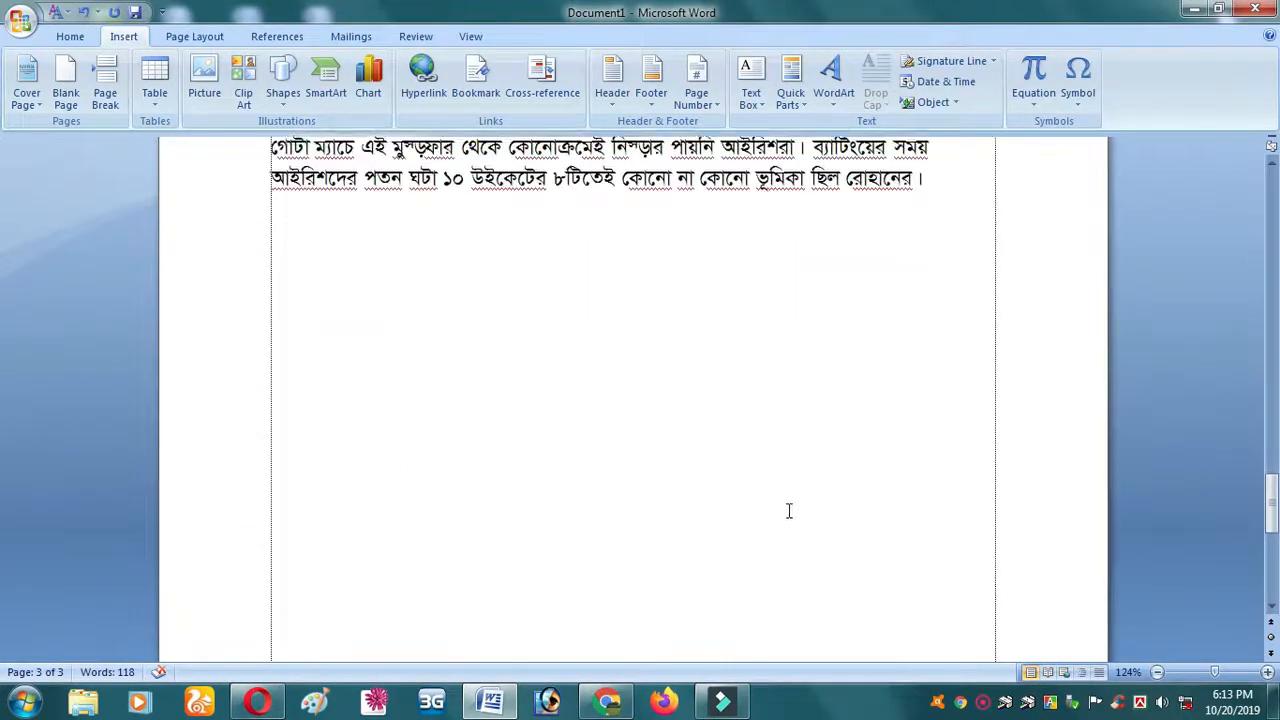
scroll(788, 511, "up", 8)
scroll(787, 505, "up", 8)
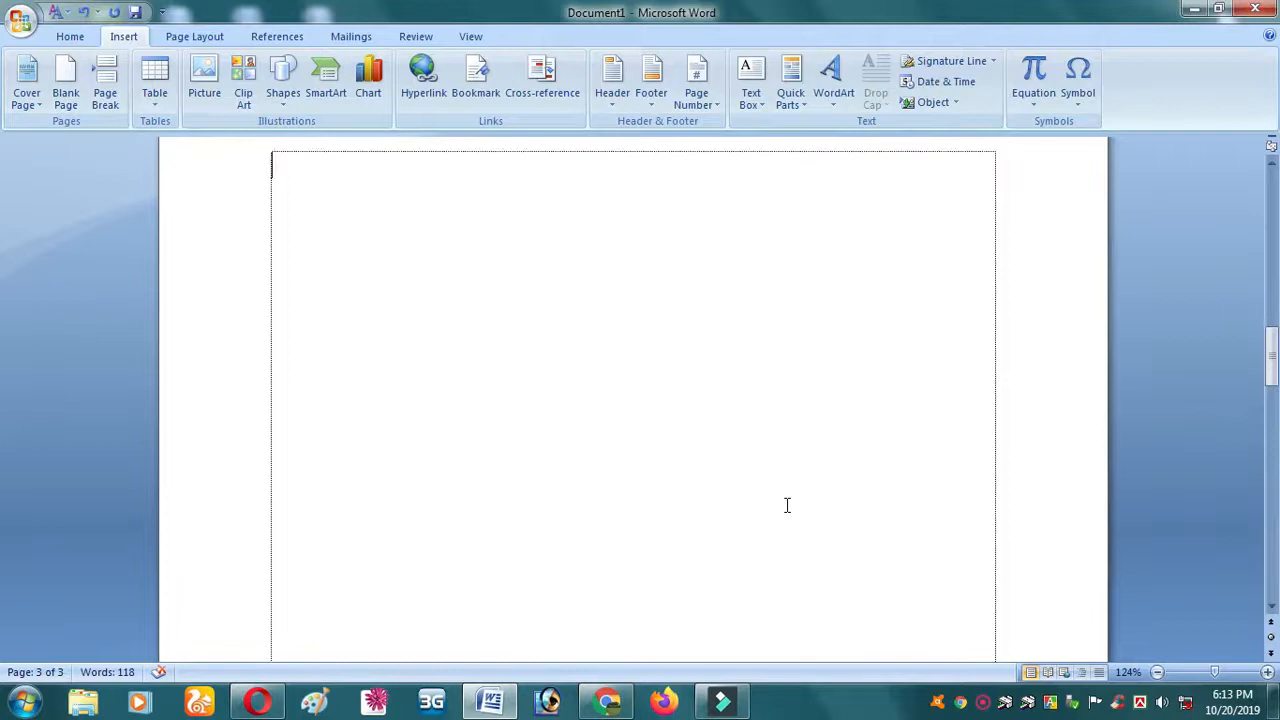
Undo the blank page inserted between the two paragraphs
left_click(84, 12)
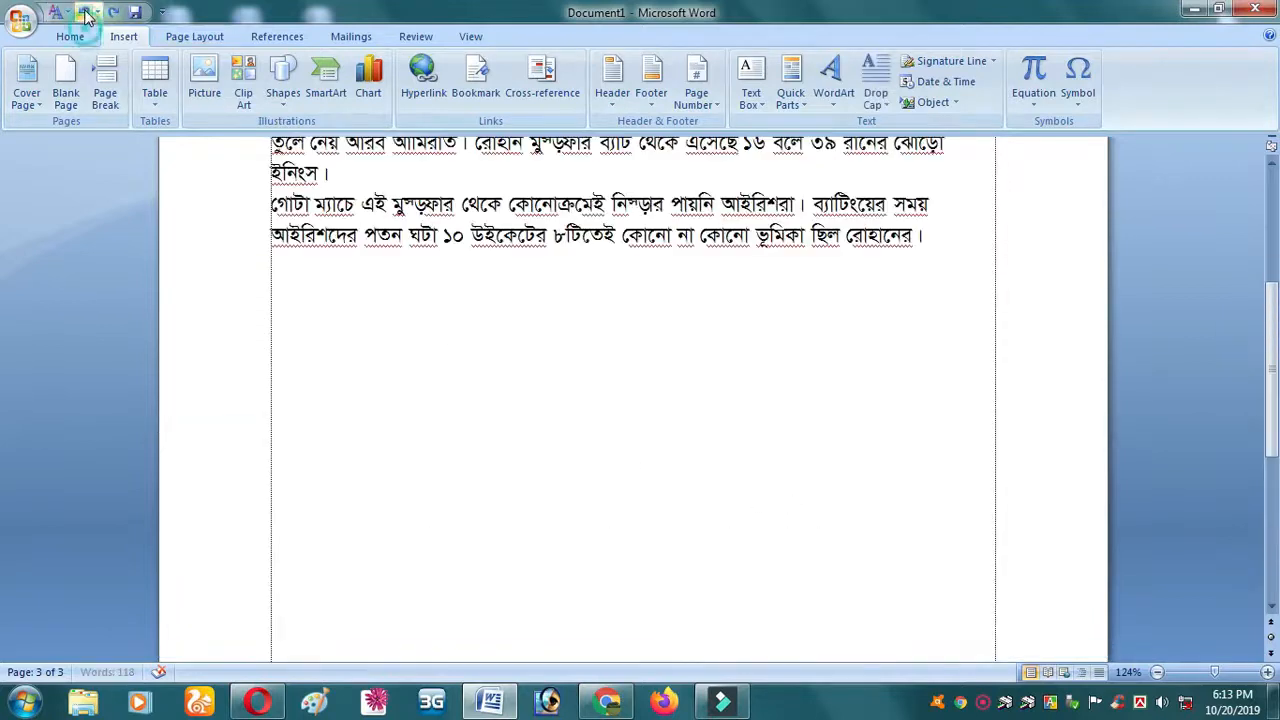
scroll(660, 333, "up", 3)
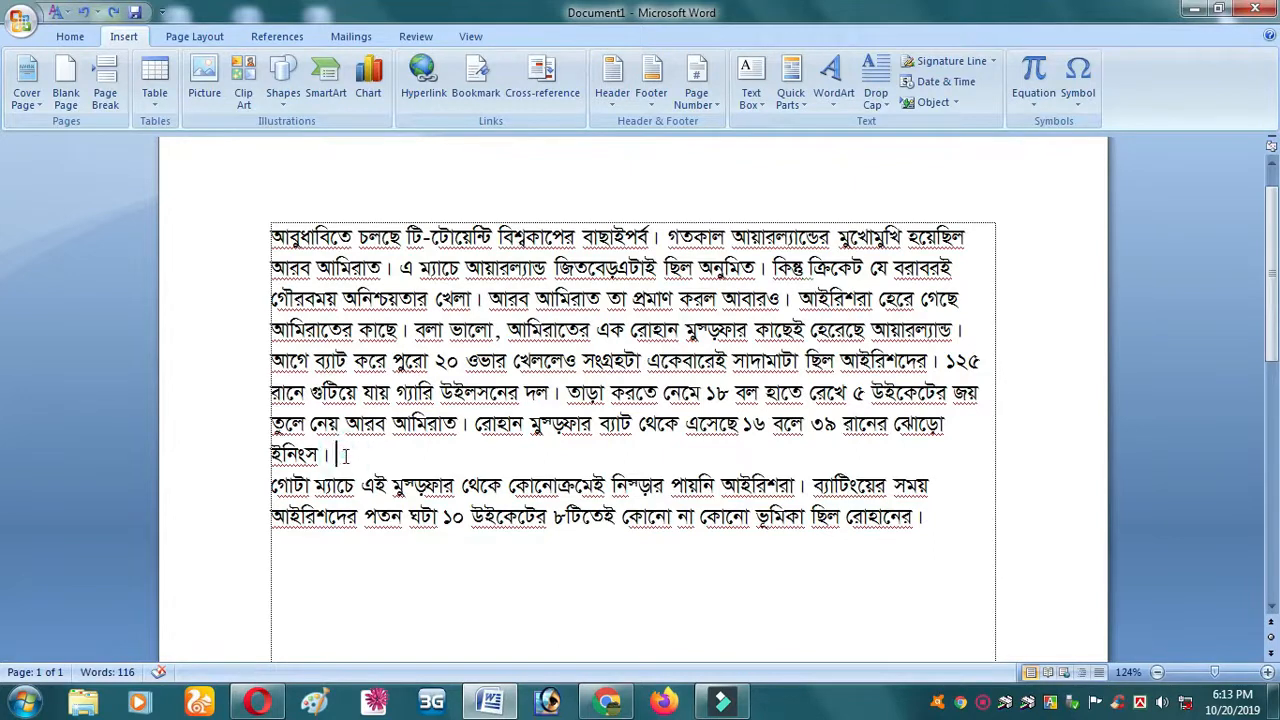
Insert a page break between the first and second paragraphs, look over the resulting pages, and undo the break
left_click(105, 86)
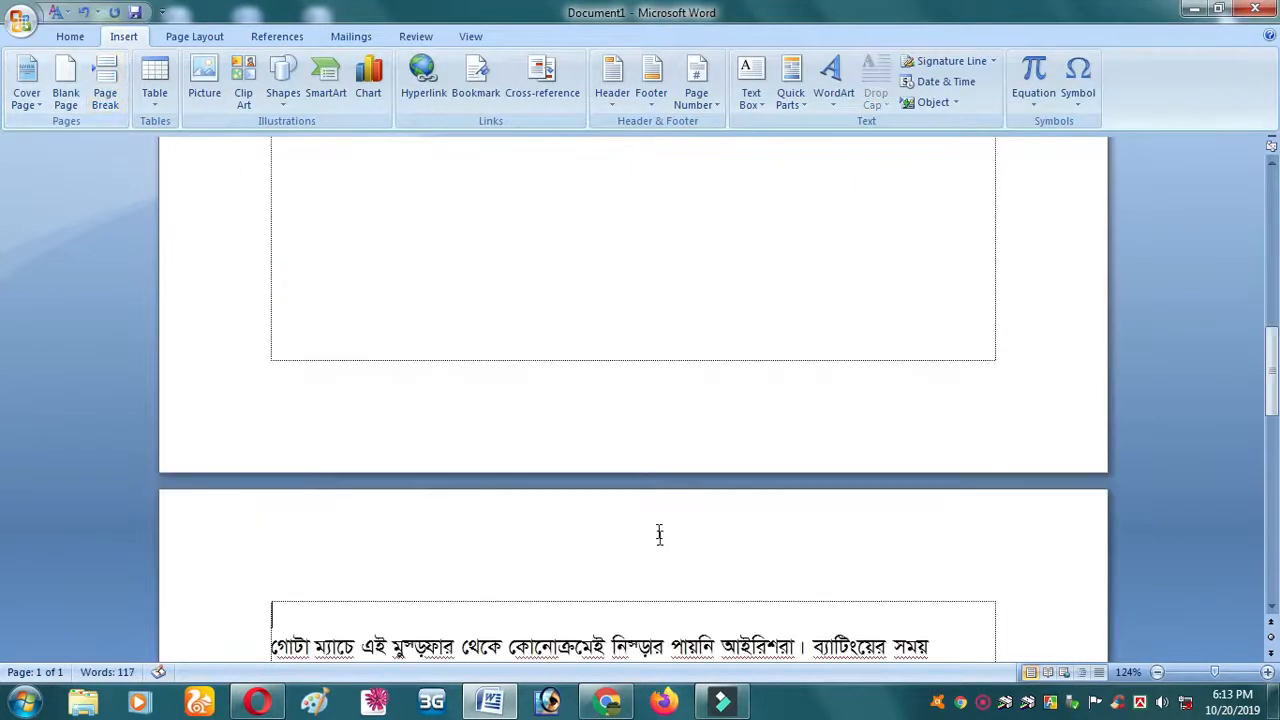
scroll(658, 542, "up", 3)
scroll(658, 542, "up", 3)
scroll(434, 494, "down", 6)
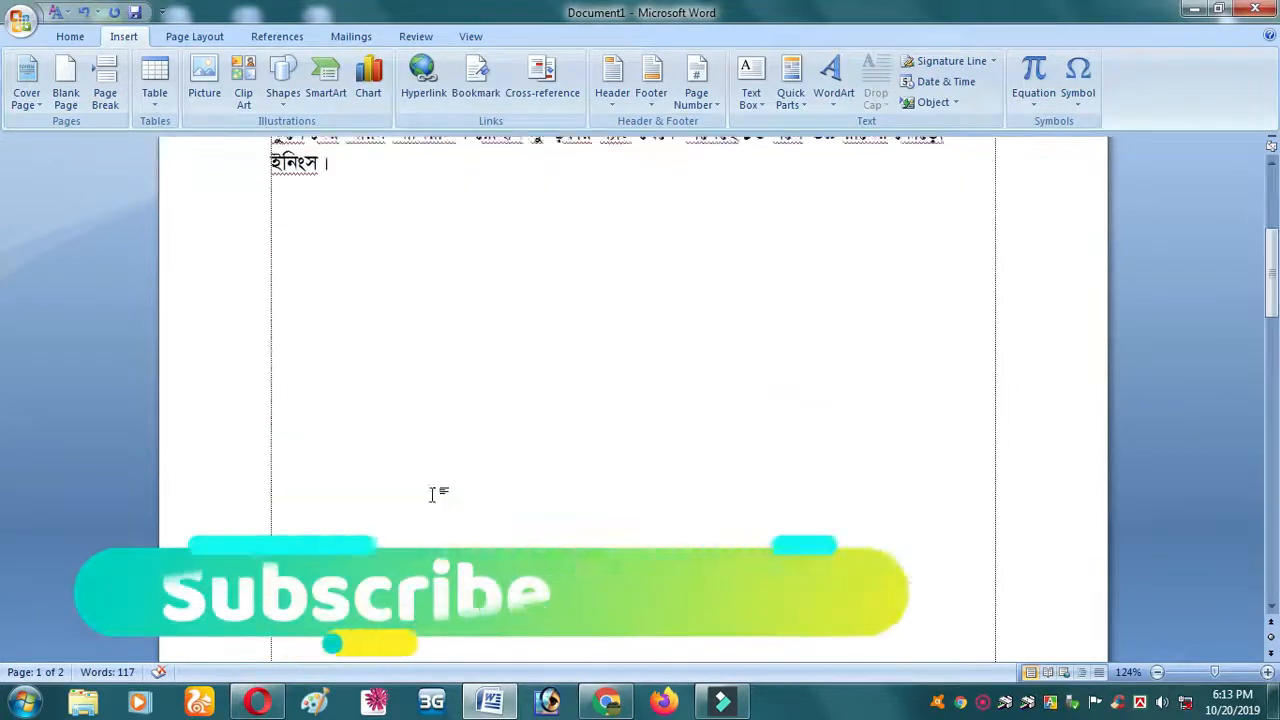
scroll(633, 400, "down", 2)
scroll(633, 400, "up", 6)
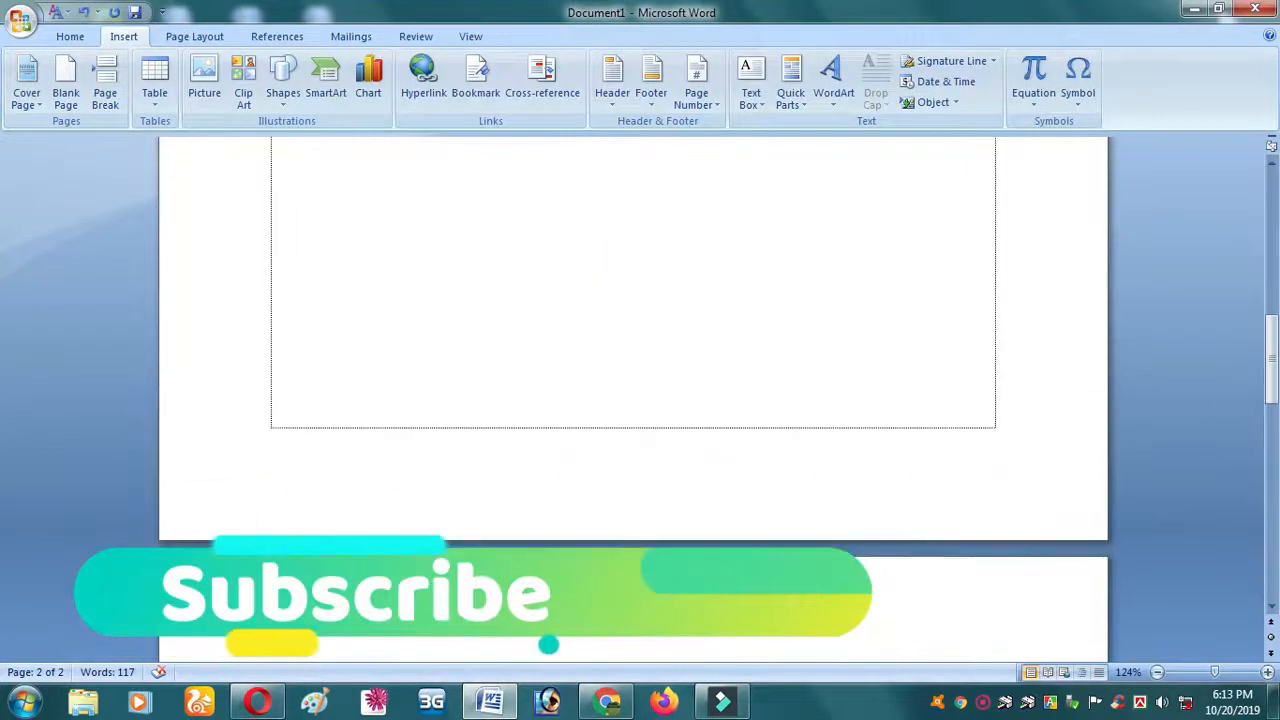
left_click(84, 13)
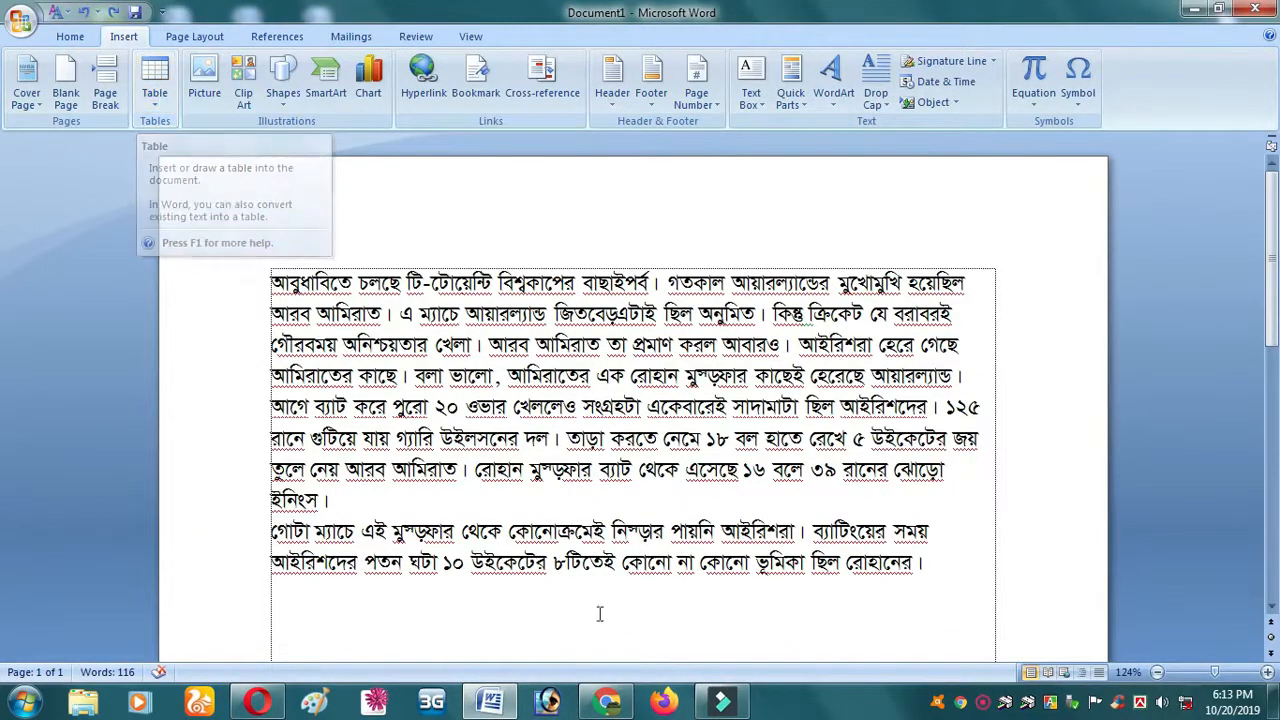
Add two blank lines after the end of the second paragraph
left_click(812, 603)
left_click(934, 578)
key("Return")
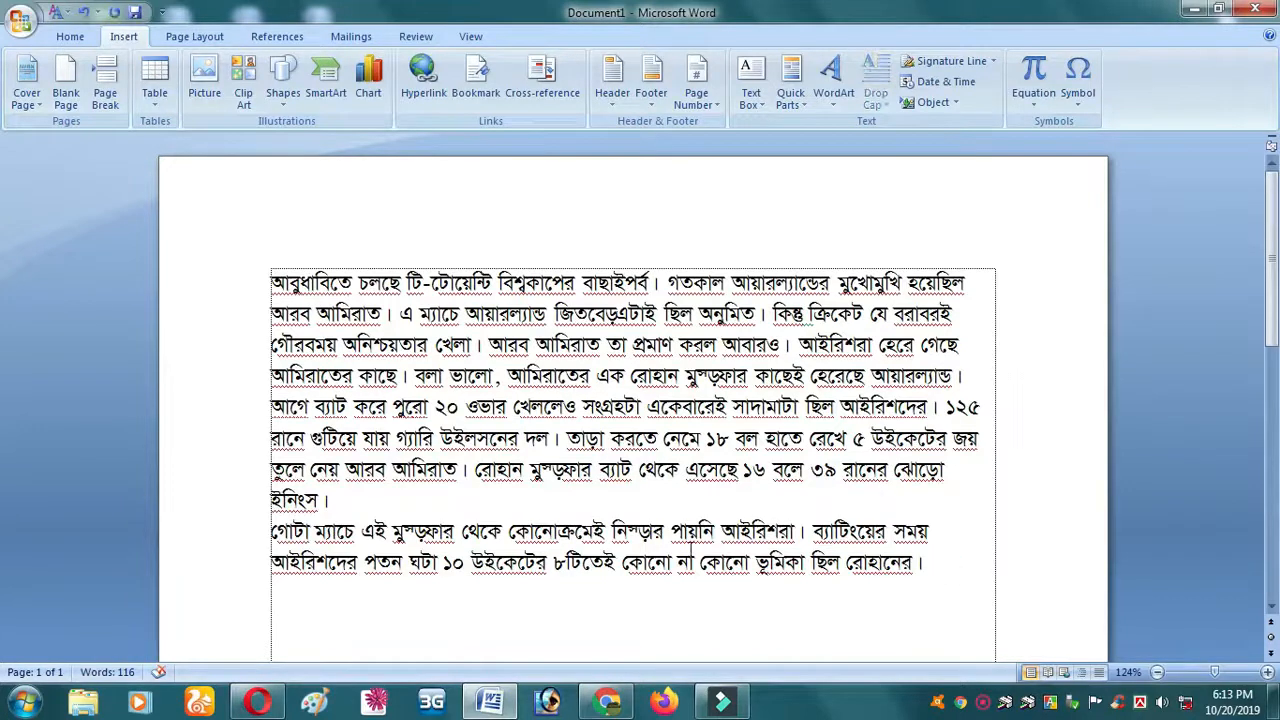
key("Return")
scroll(686, 574, "down", 2)
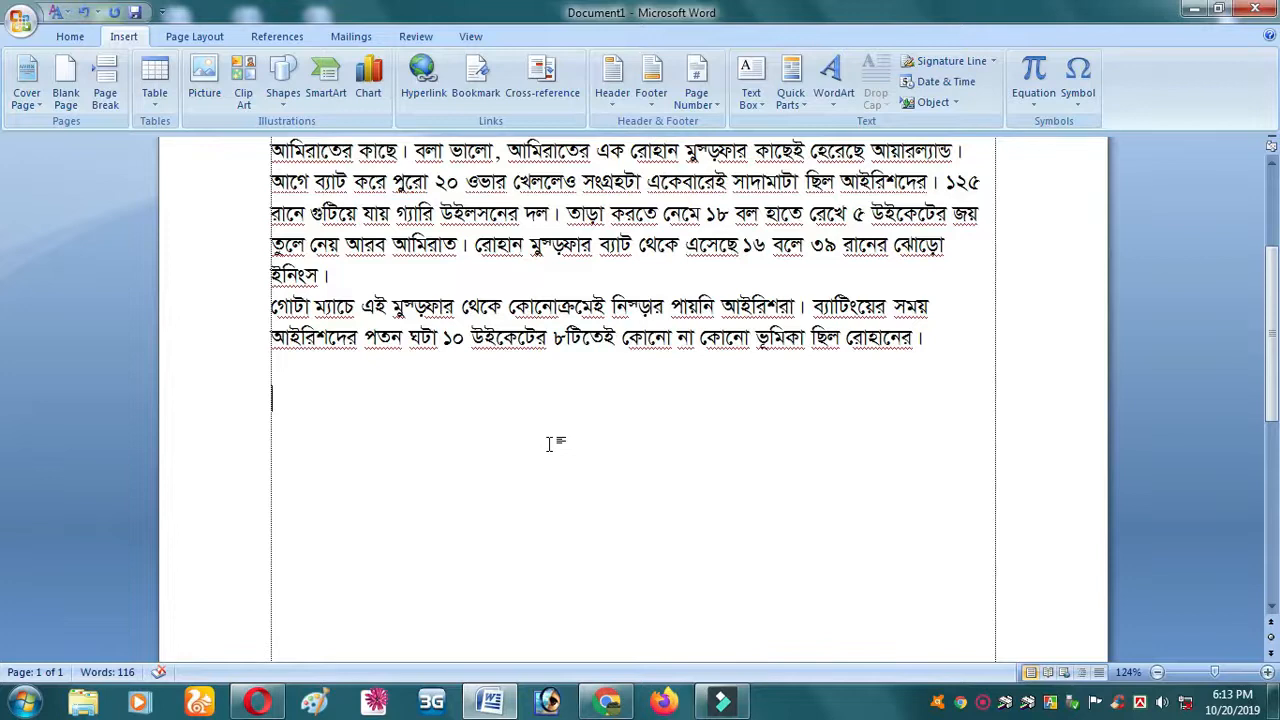
Insert a table with 6 columns and 7 rows on the blank line below the text
left_click(158, 108)
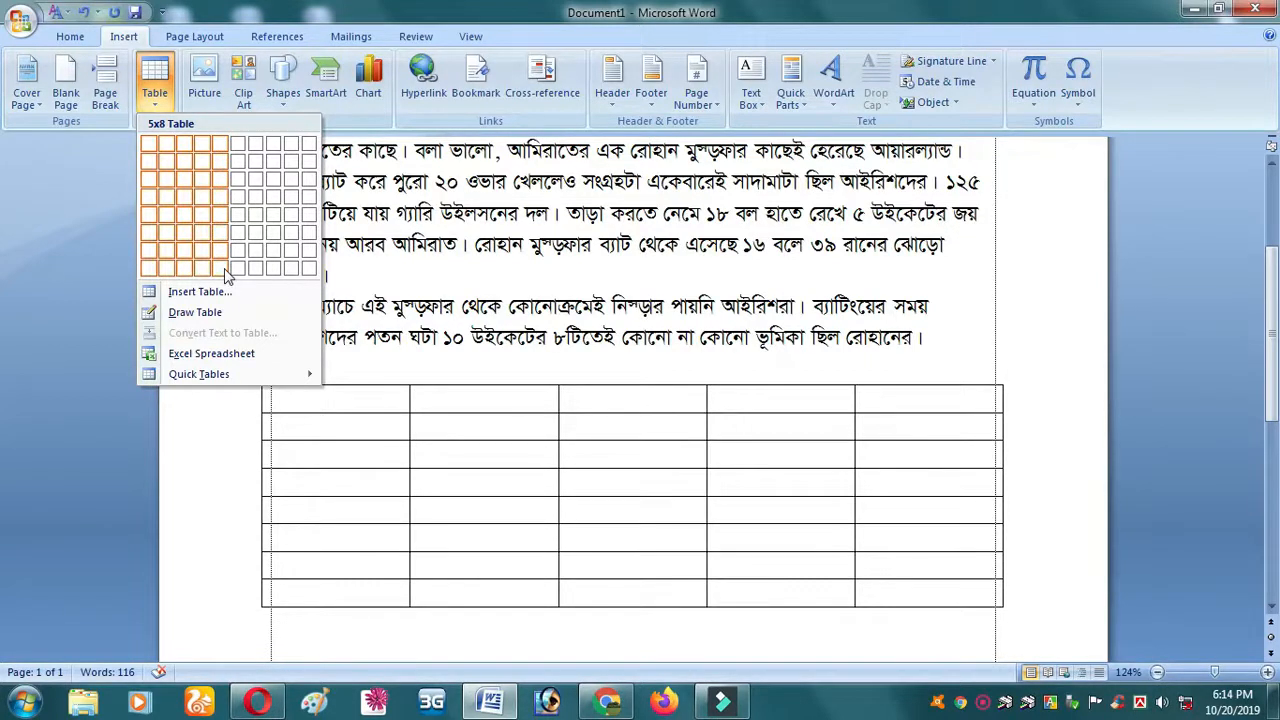
left_click(158, 98)
left_click(163, 108)
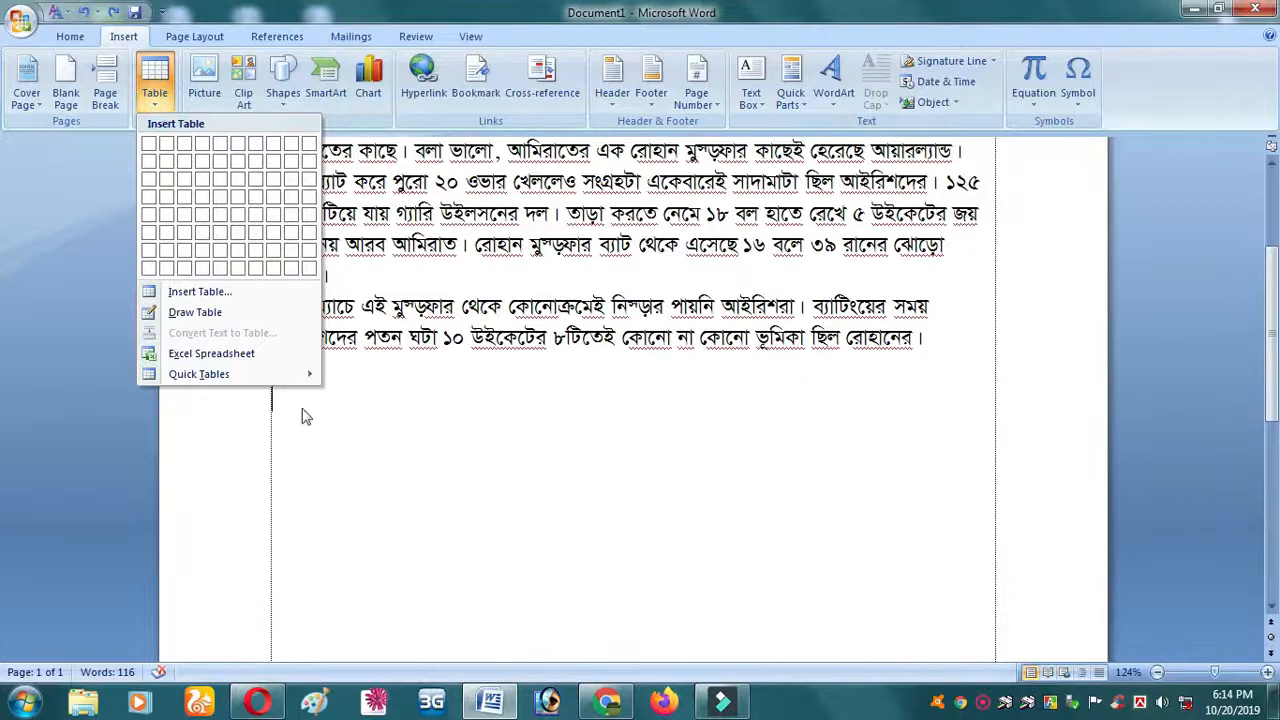
left_click(205, 296)
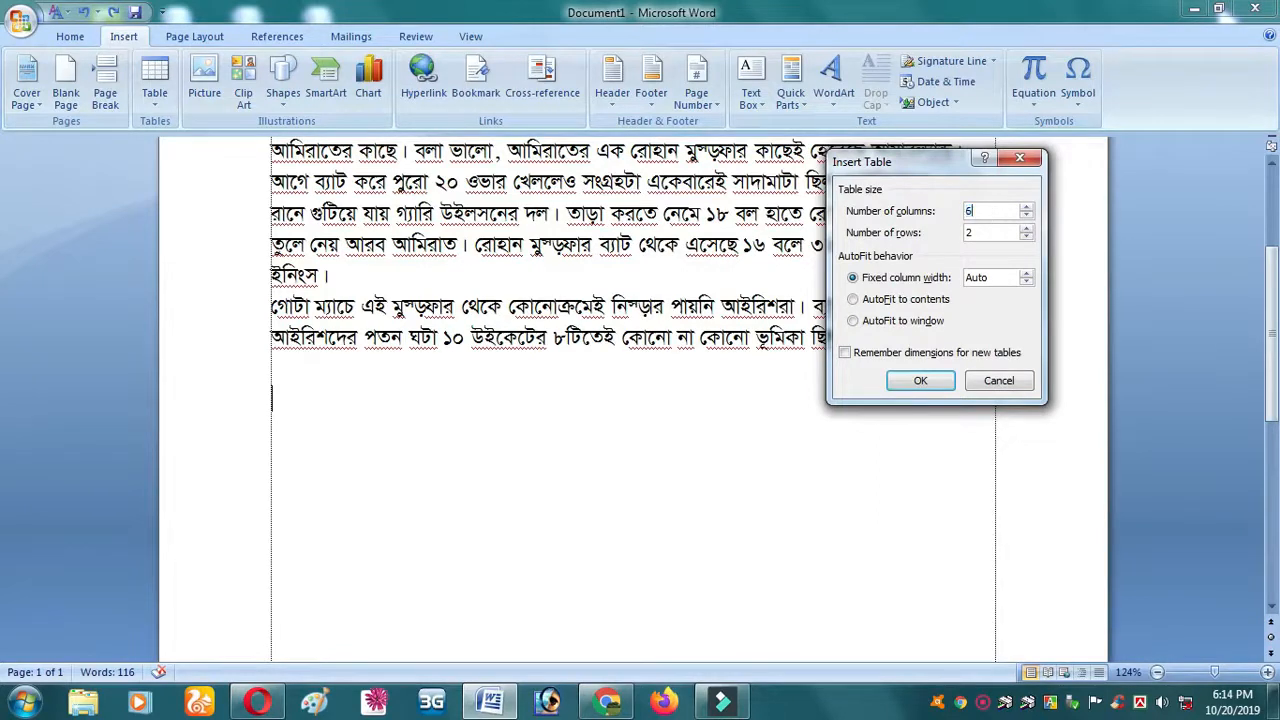
left_click_drag(990, 232, 962, 237)
left_click(920, 380)
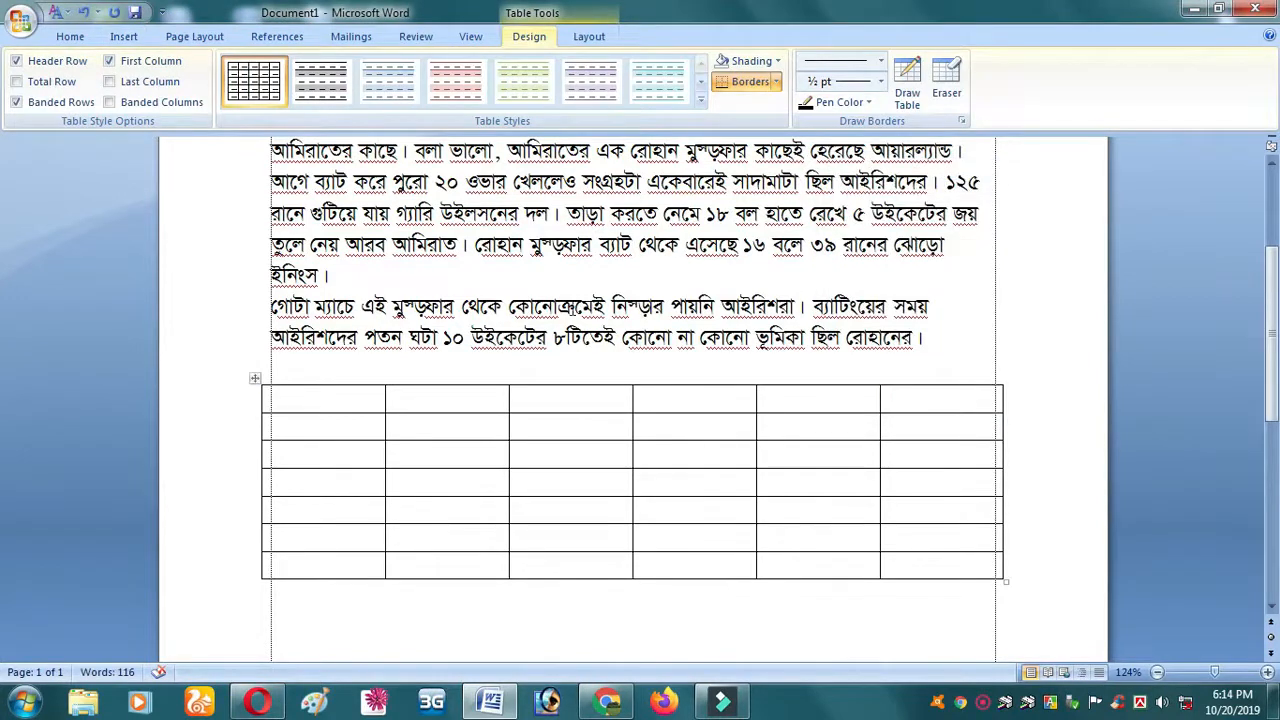
Draw a second table freehand below the first one and divide it into three columns and three rows
left_click(124, 36)
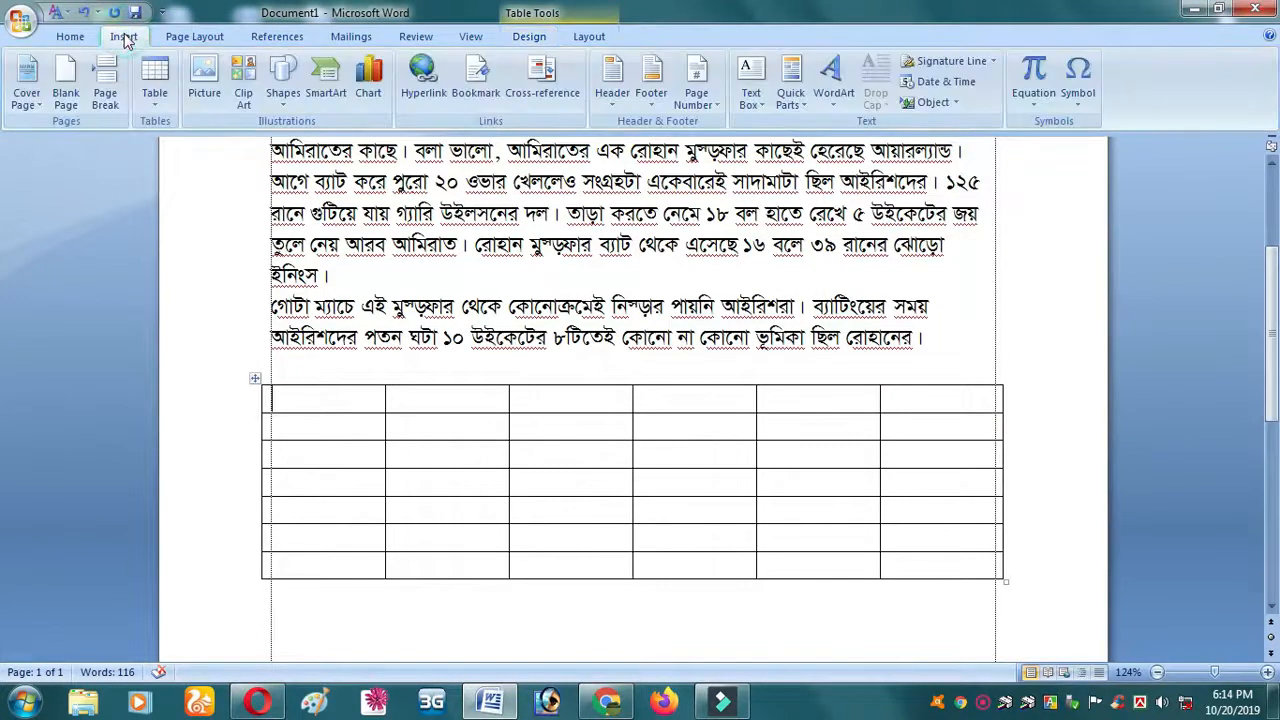
left_click(155, 90)
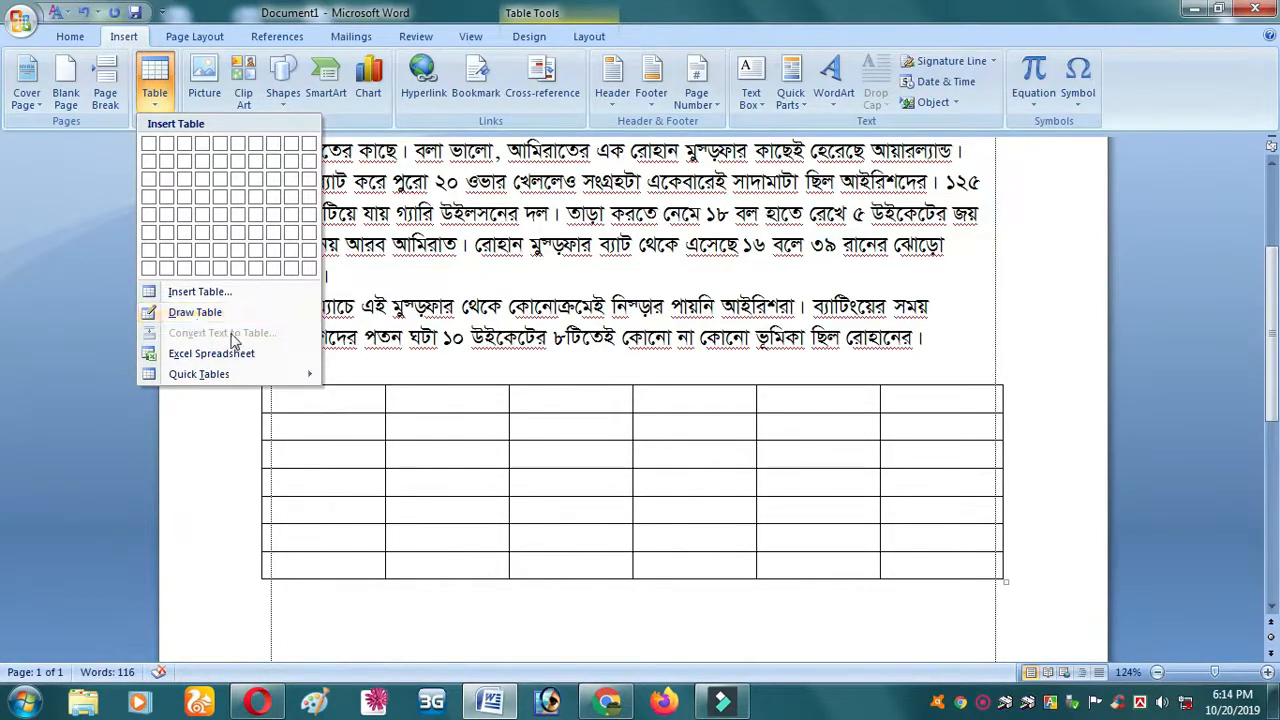
left_click(180, 316)
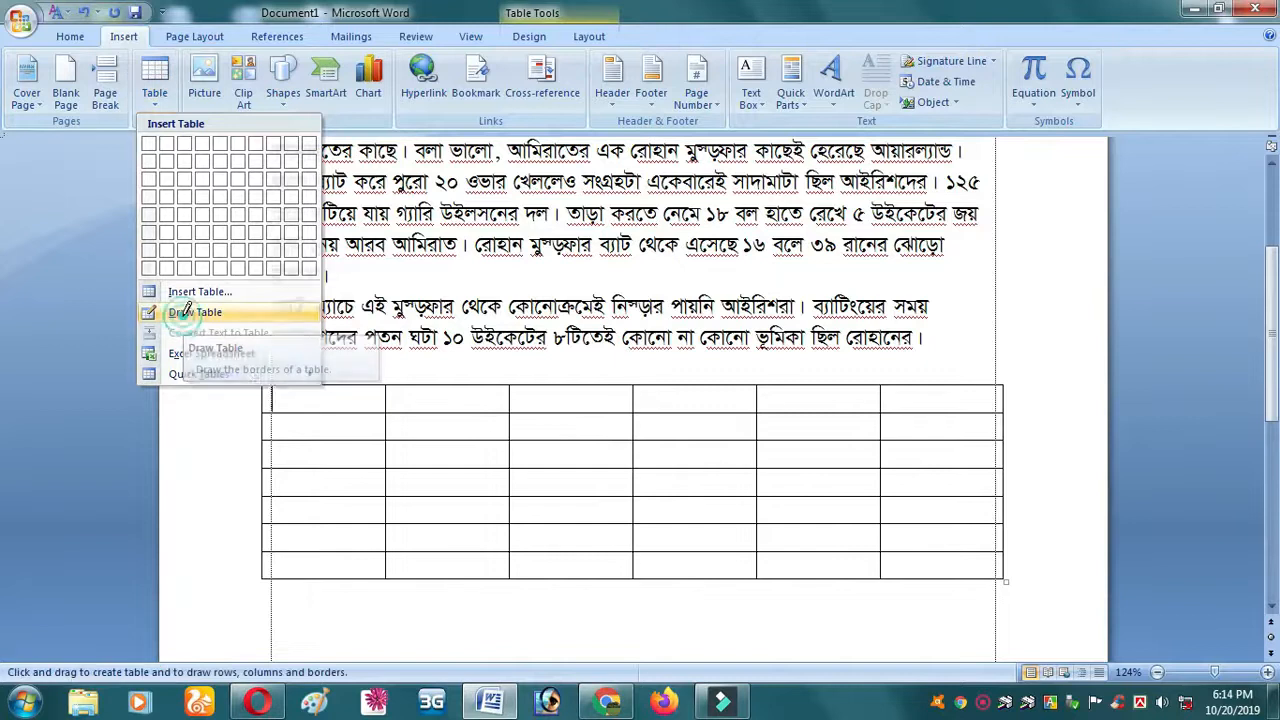
scroll(524, 455, "down", 5)
mouse_move(322, 366)
left_mouse_down()
mouse_move(814, 574)
mouse_move(949, 571)
left_mouse_up()
mouse_move(470, 336)
left_mouse_down()
mouse_move(450, 493)
mouse_move(462, 530)
left_mouse_up()
left_click_drag(582, 330, 590, 532)
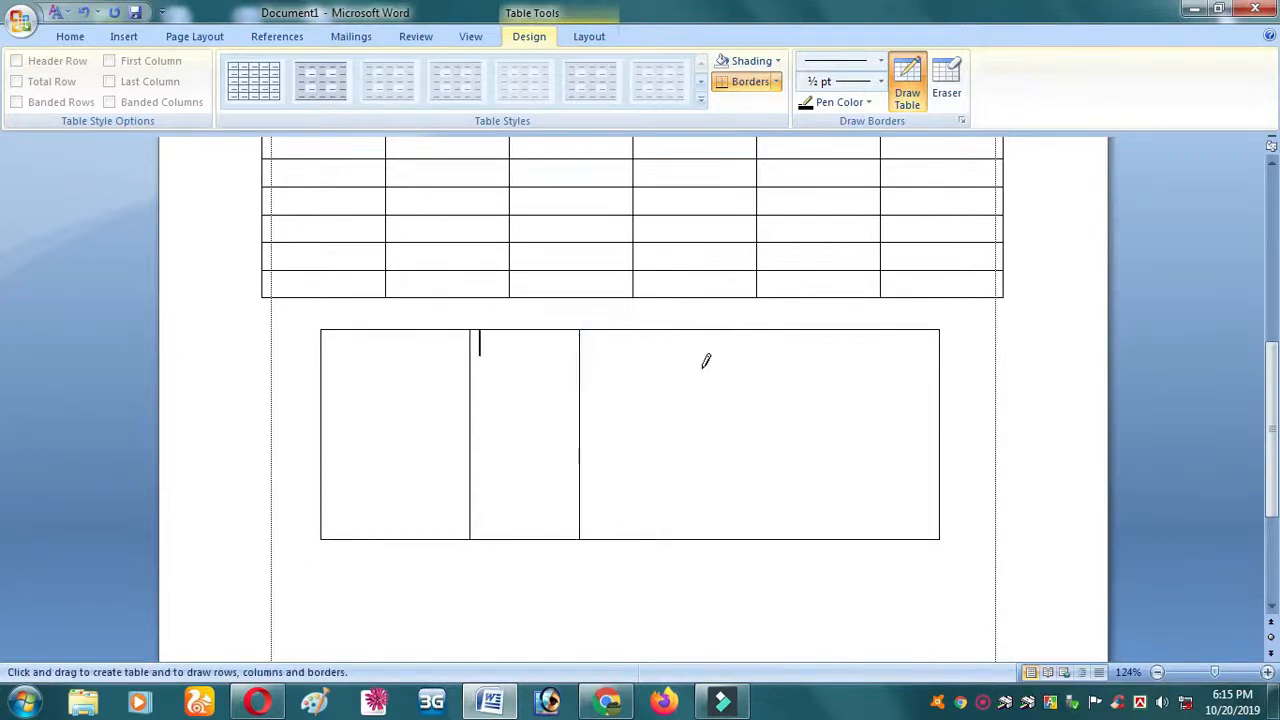
mouse_move(335, 386)
left_mouse_down()
mouse_move(806, 386)
mouse_move(838, 399)
left_mouse_up()
left_click_drag(337, 458, 760, 434)
Draw extra dividing lines, including a diagonal, inside the third- and fourth-column cells of the upper table's second and third rows
scroll(575, 456, "up", 3)
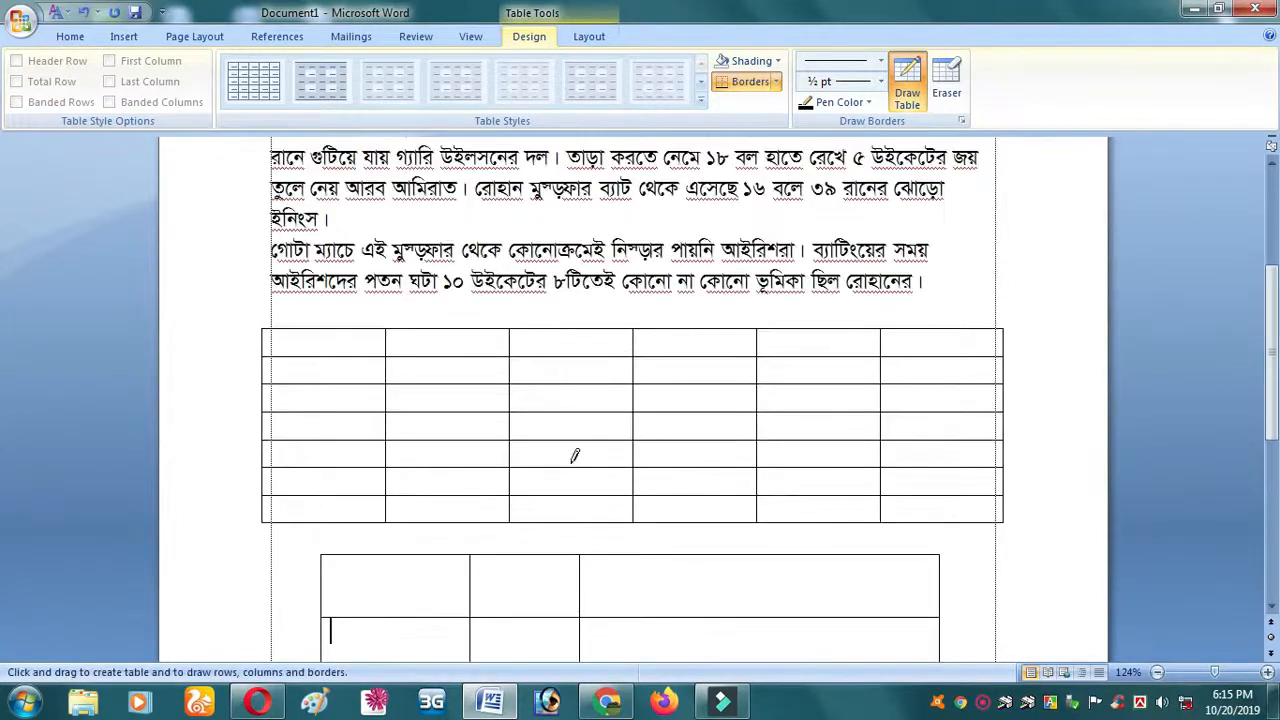
left_click_drag(572, 350, 577, 366)
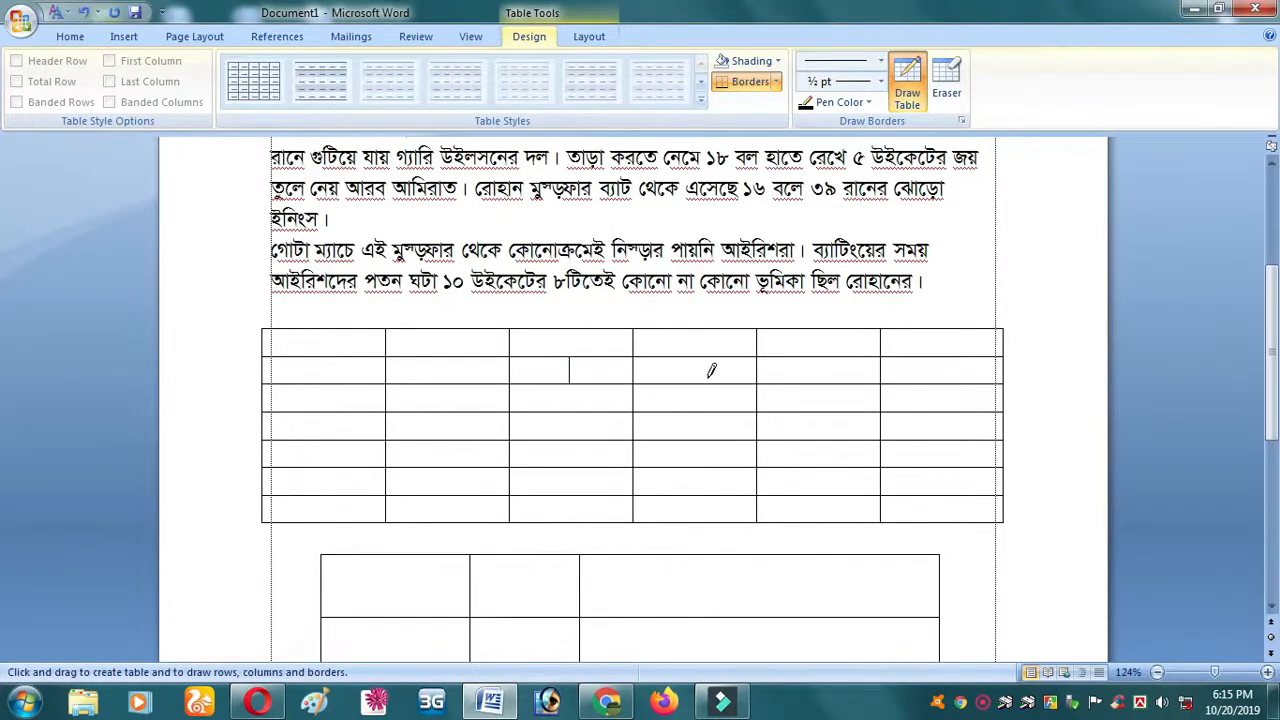
left_click_drag(712, 352, 715, 375)
mouse_move(655, 402)
left_mouse_down()
mouse_move(667, 360)
mouse_move(680, 400)
mouse_move(700, 399)
left_mouse_up()
scroll(827, 402, "down", 3)
scroll(823, 400, "up", 8)
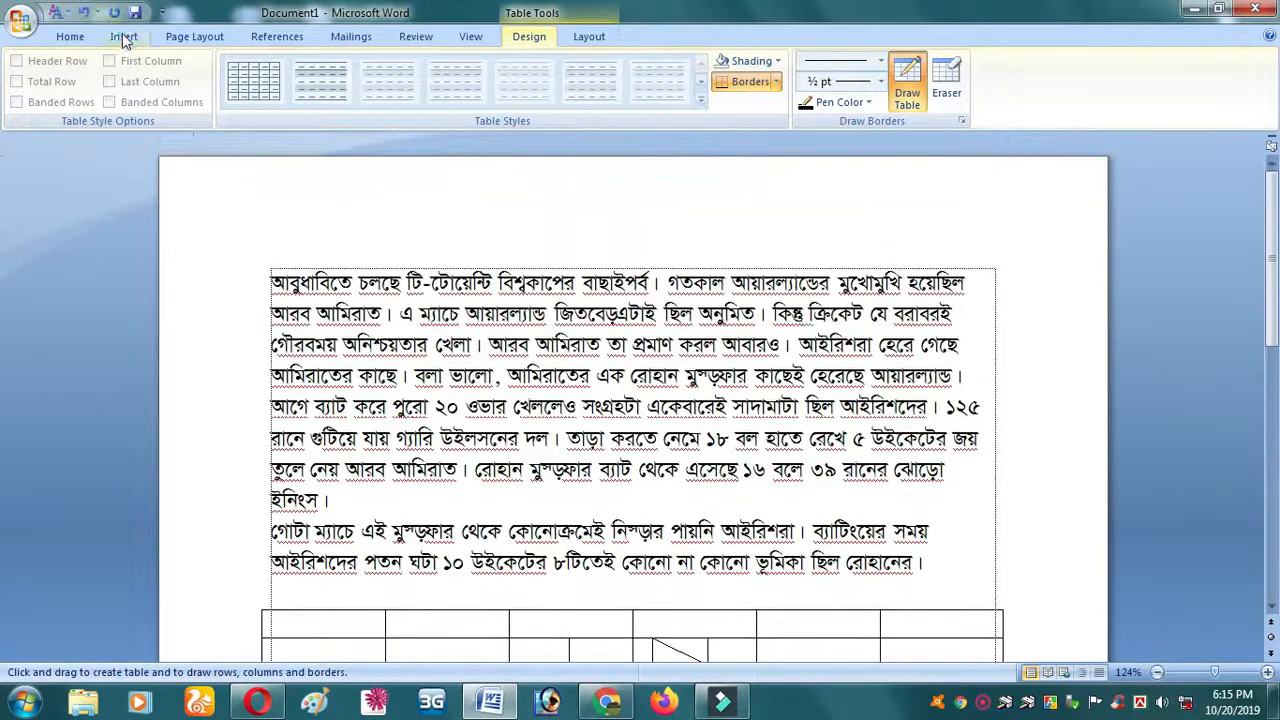
Stop drawing table borders and insert an Excel spreadsheet below the hand-drawn table
left_click(123, 37)
left_click(155, 80)
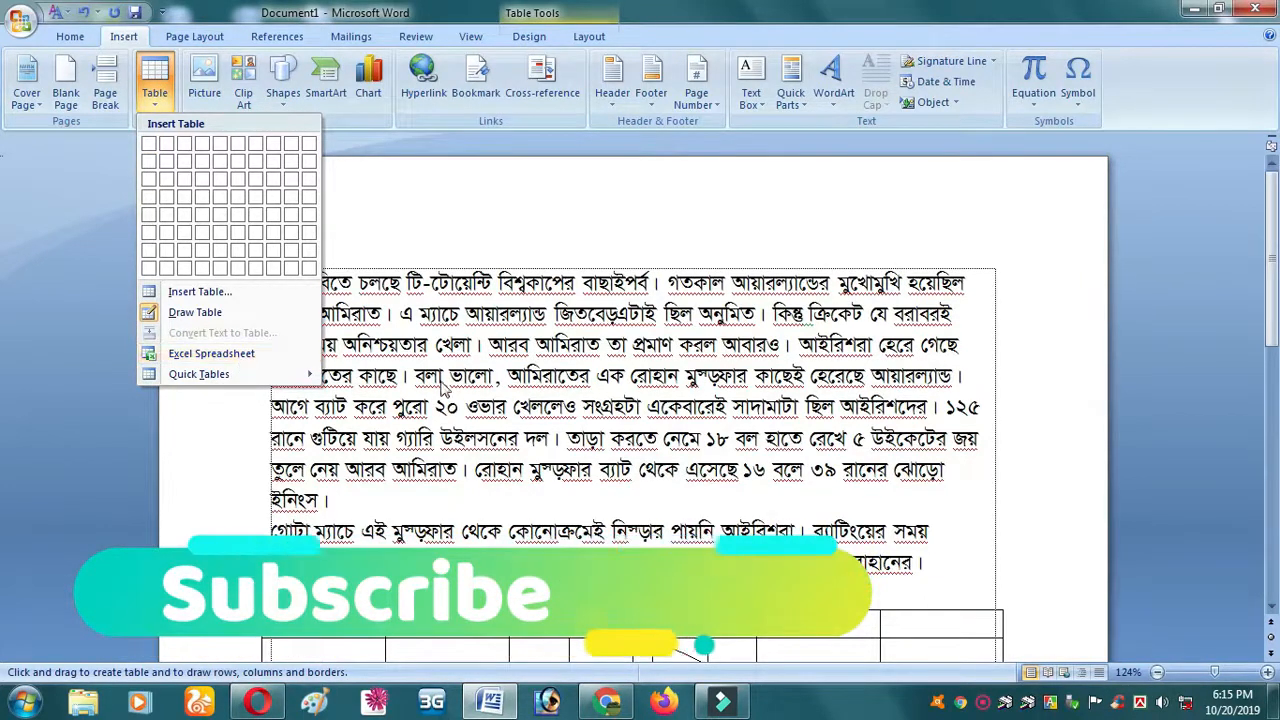
left_click(121, 396)
scroll(691, 510, "down", 4)
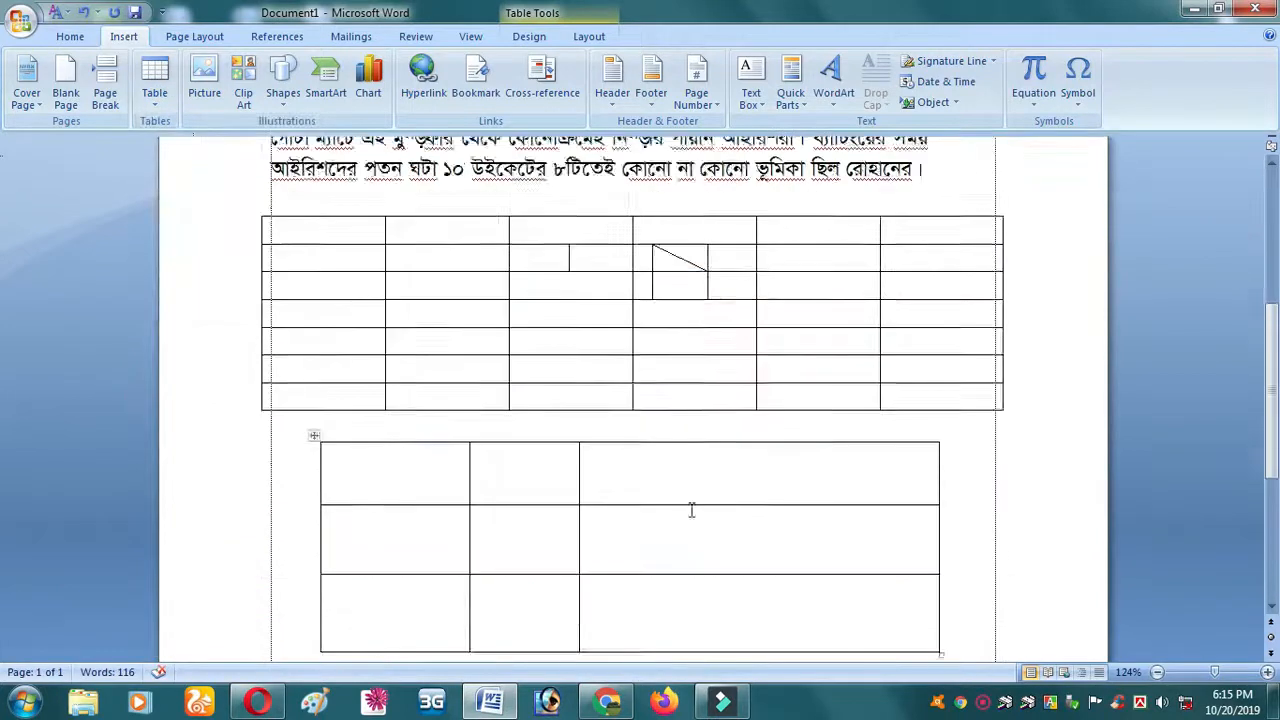
scroll(691, 510, "down", 3)
left_click(534, 486)
scroll(303, 269, "up", 7)
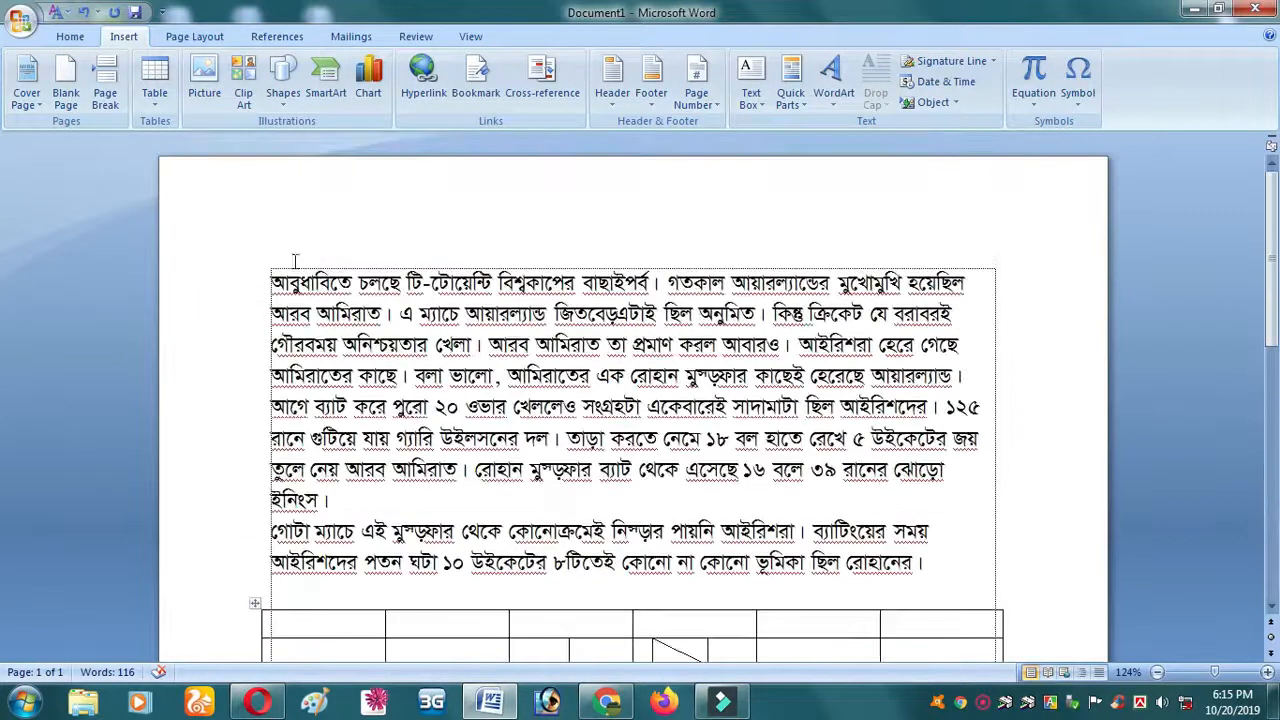
left_click(154, 80)
left_click(213, 352)
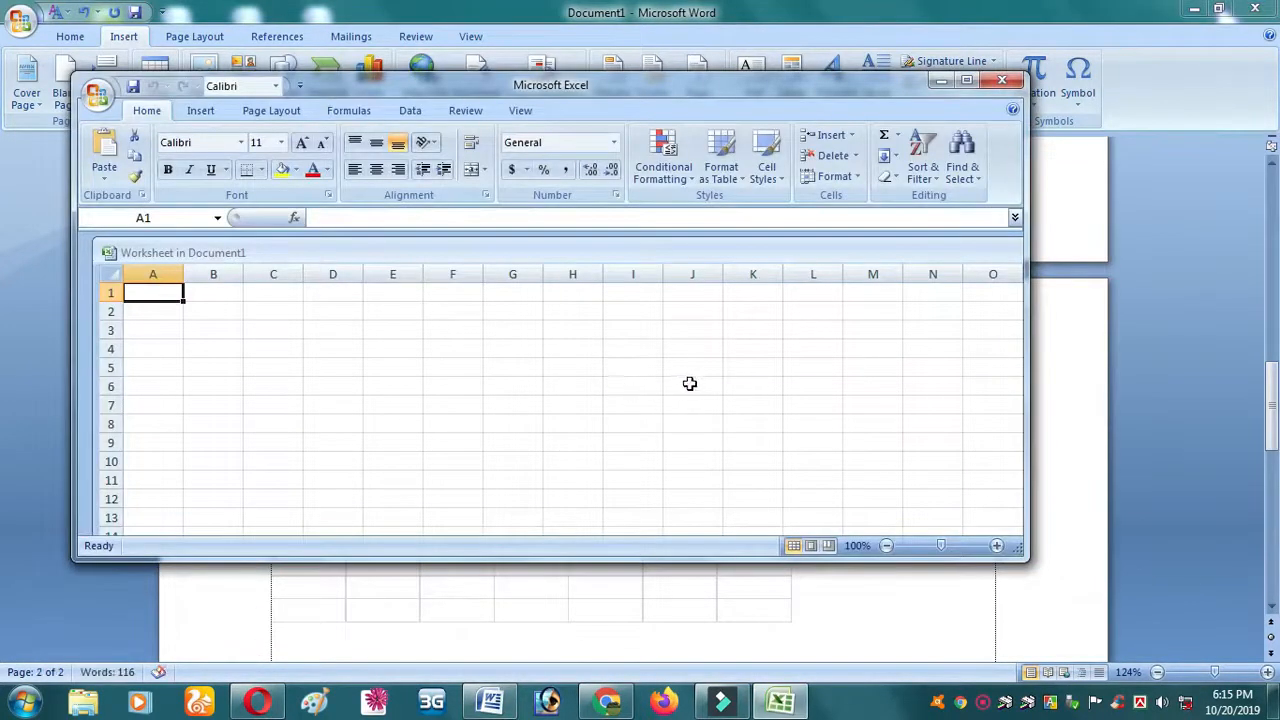
Apply All Borders to cells B2:J13 of the embedded worksheet
scroll(652, 394, "down", 4)
scroll(652, 395, "up", 4)
left_click_drag(215, 312, 694, 514)
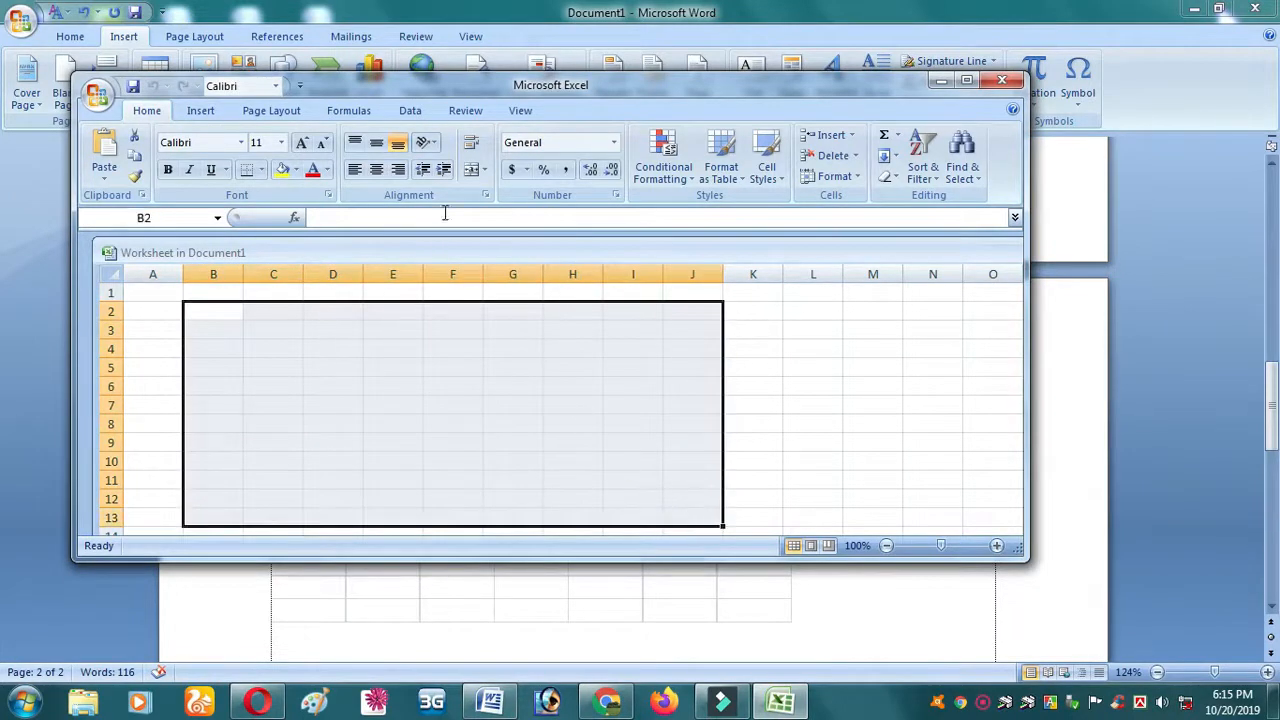
left_click(248, 170)
left_click(261, 171)
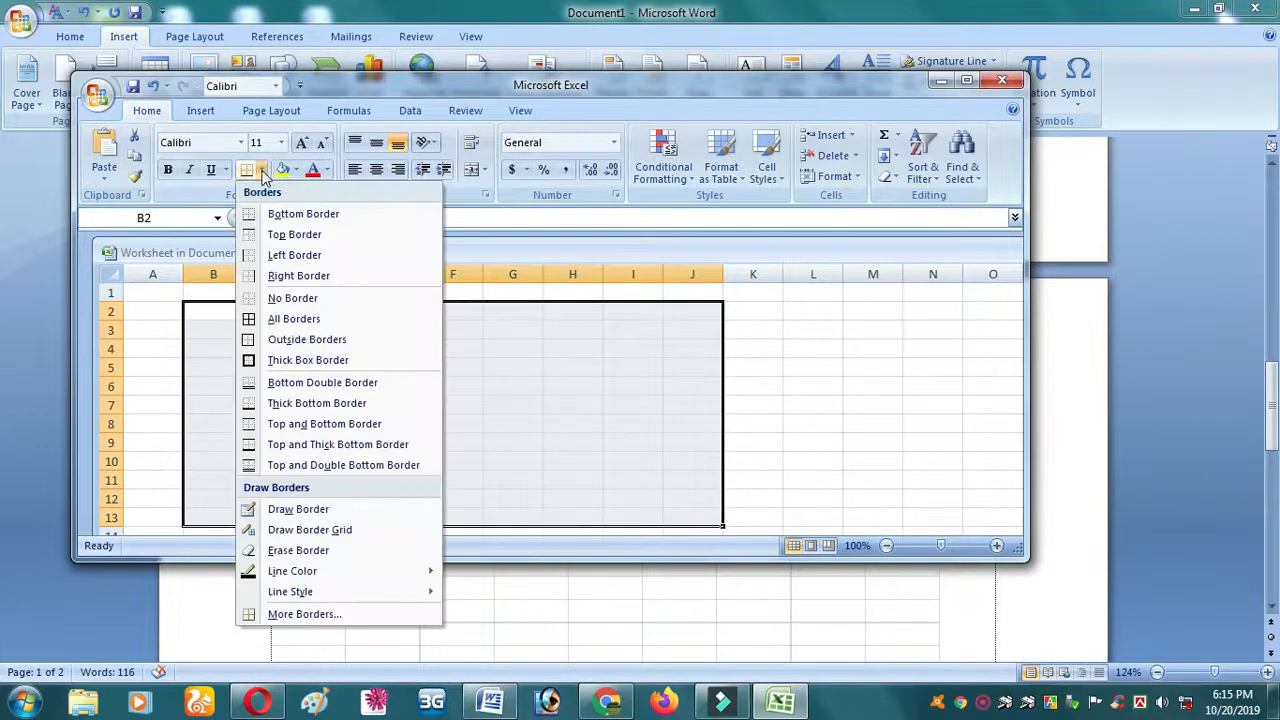
left_click(299, 322)
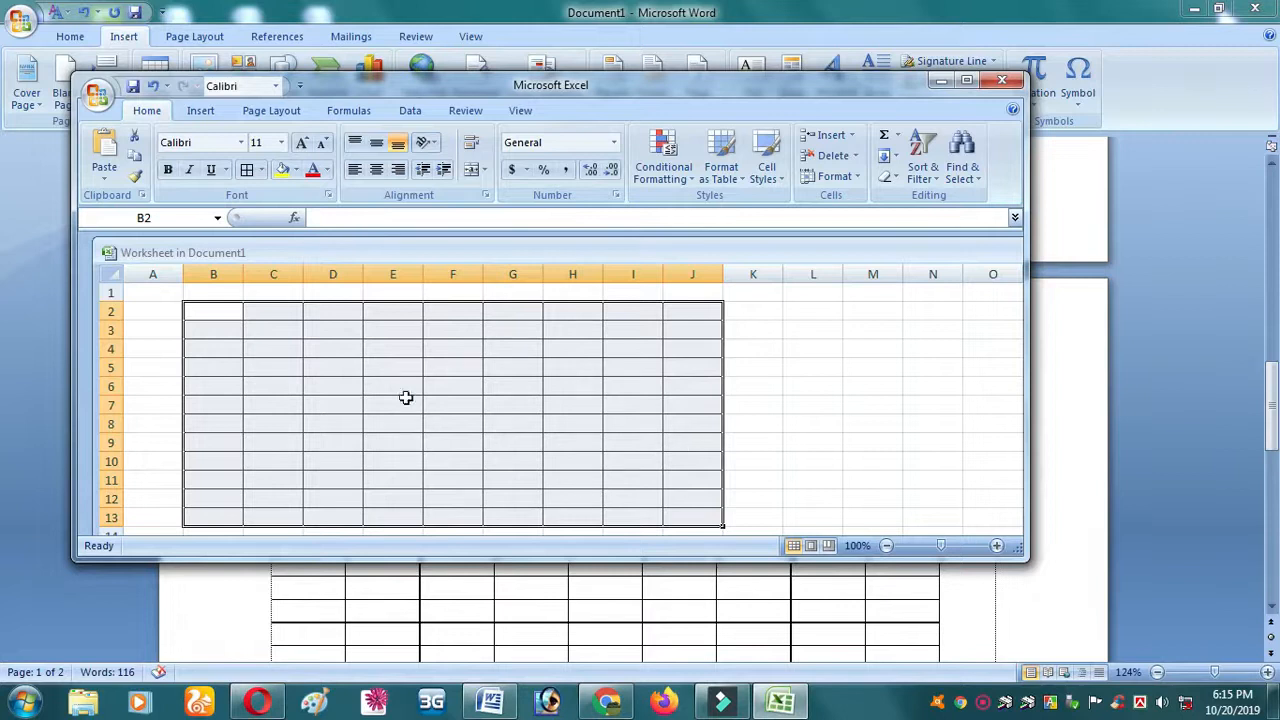
Enter "njkjmol" in cell E3, close the worksheet window, and look at the embedded table in the document
left_click(385, 330)
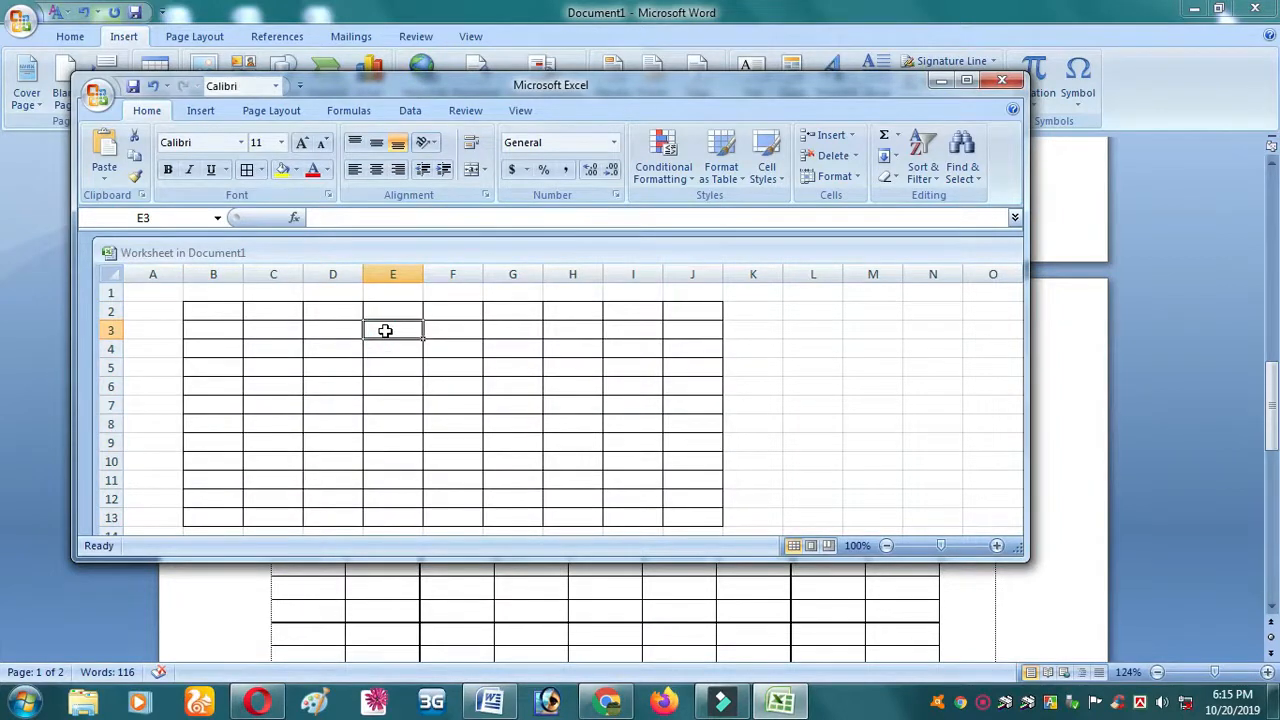
type("njkjmol")
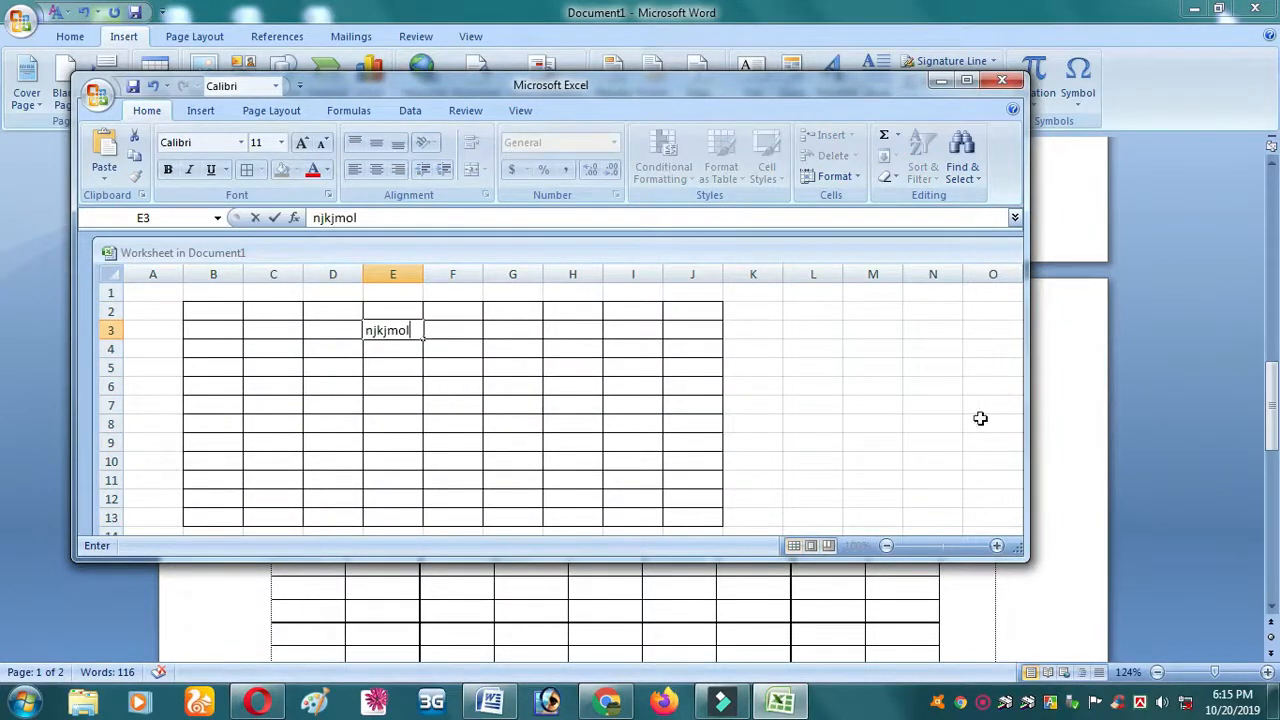
left_click(1002, 80)
scroll(707, 529, "down", 4)
scroll(707, 529, "down", 4)
scroll(707, 529, "up", 6)
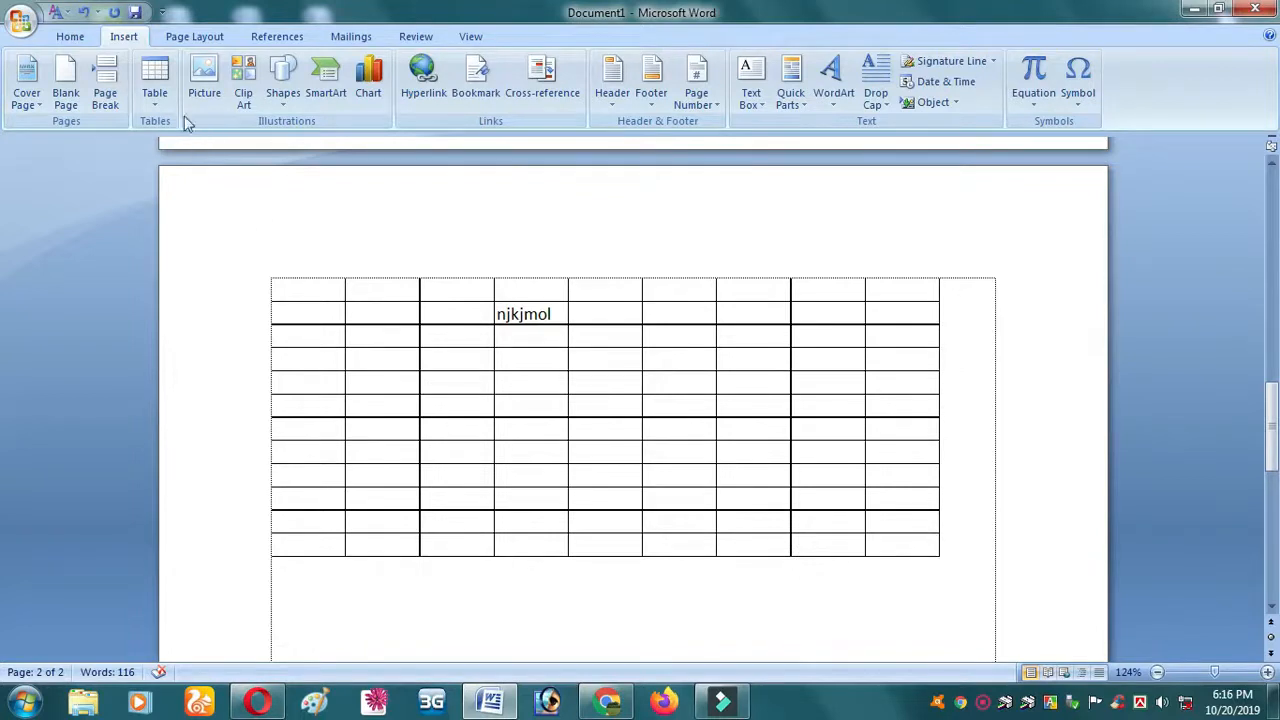
Browse the built-in Quick Tables and insert the Calendar 4 design below the spreadsheet table
left_click(156, 100)
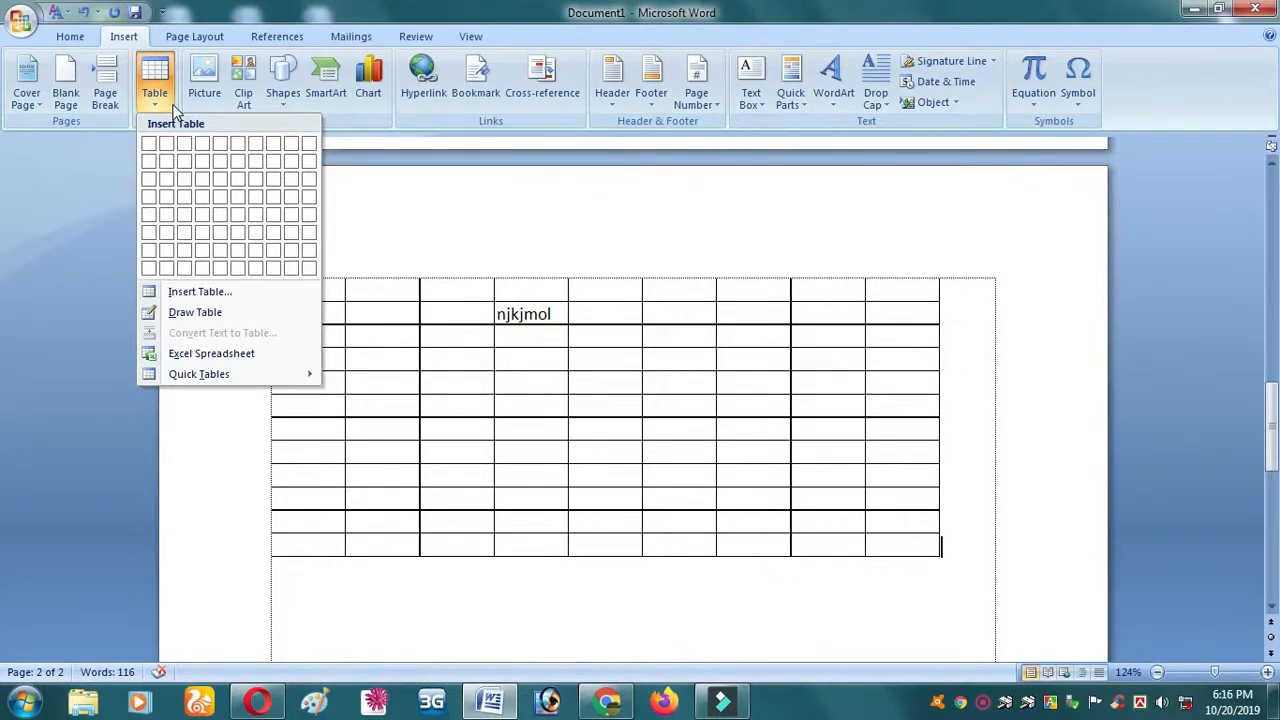
mouse_move(197, 378)
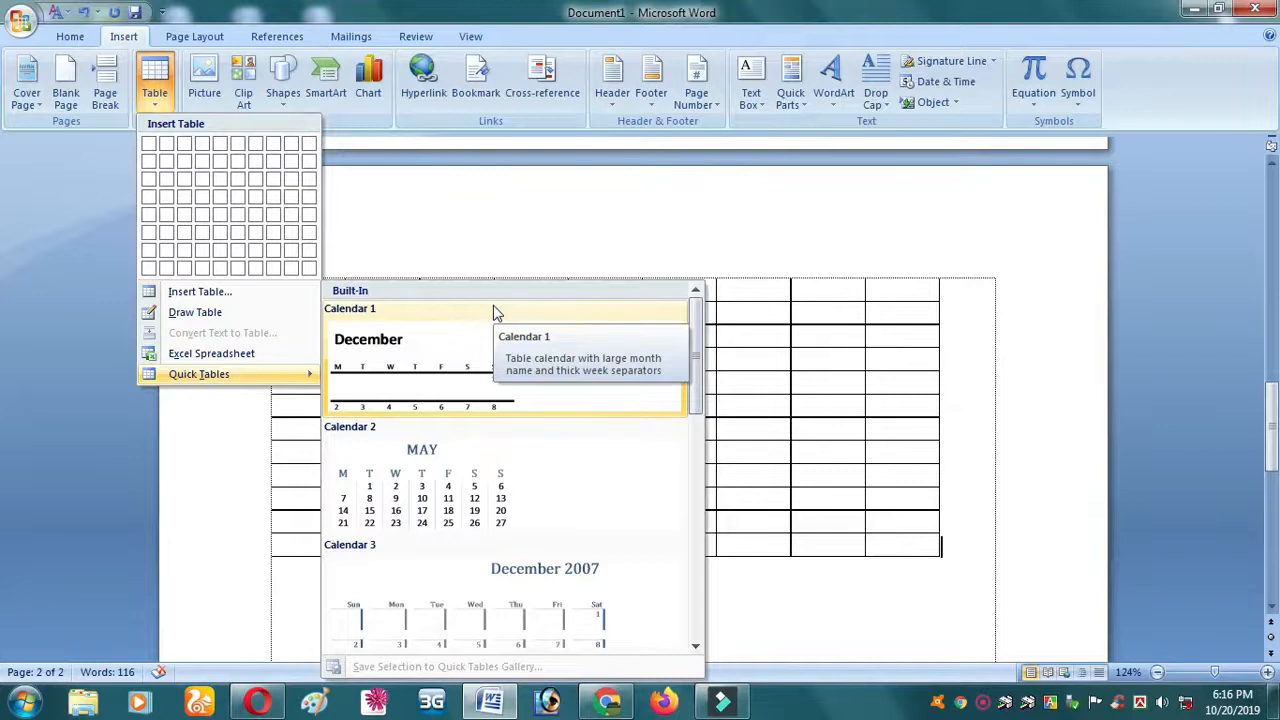
scroll(484, 505, "down", 3)
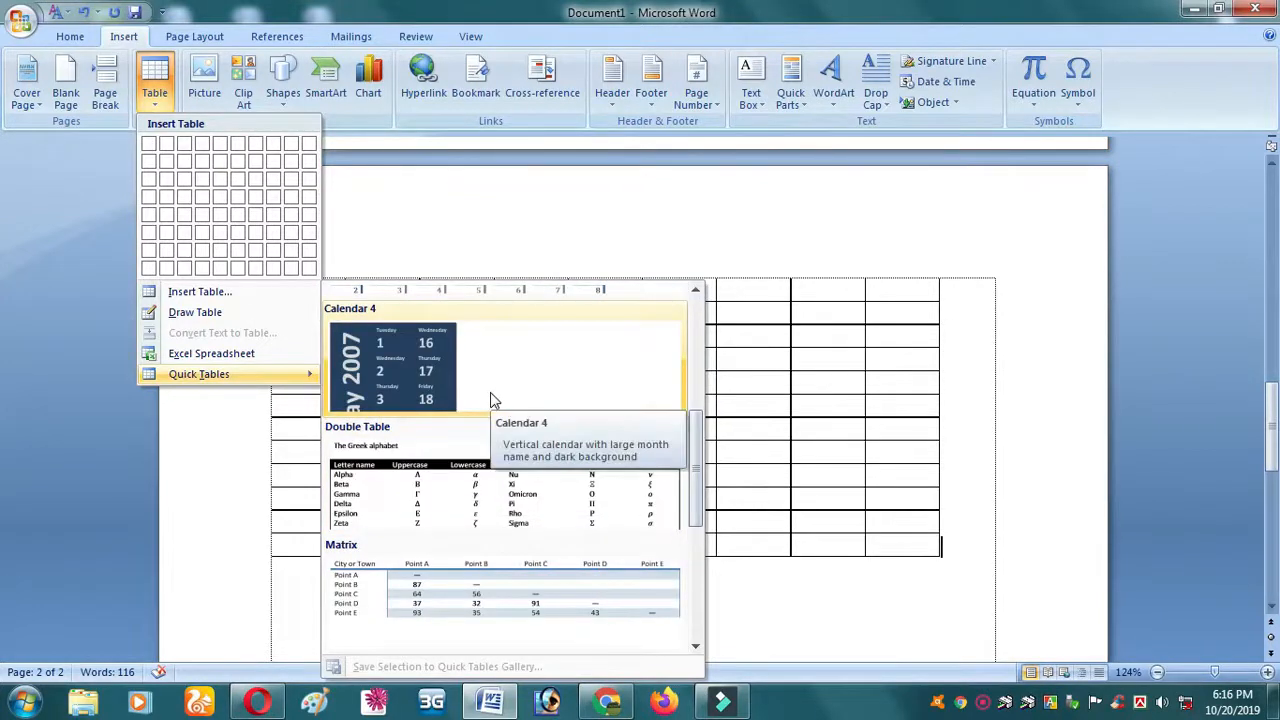
scroll(489, 398, "down", 3)
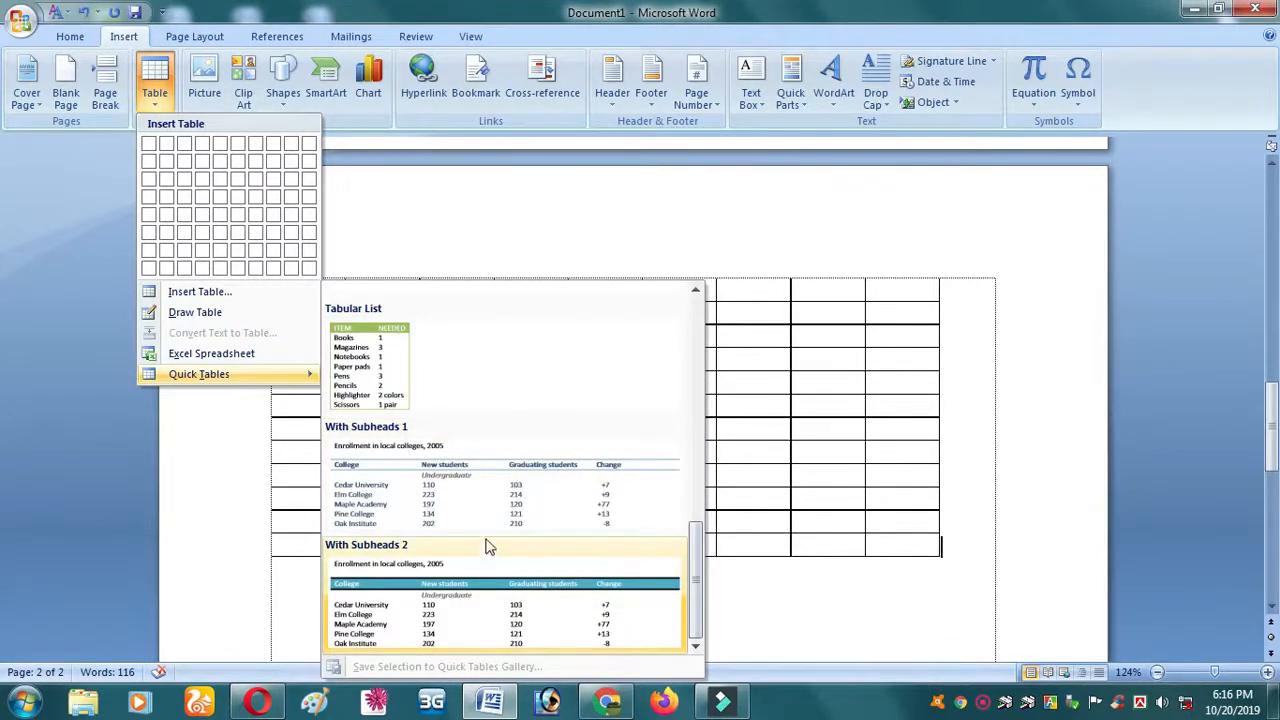
scroll(472, 452, "up", 5)
scroll(472, 452, "down", 3)
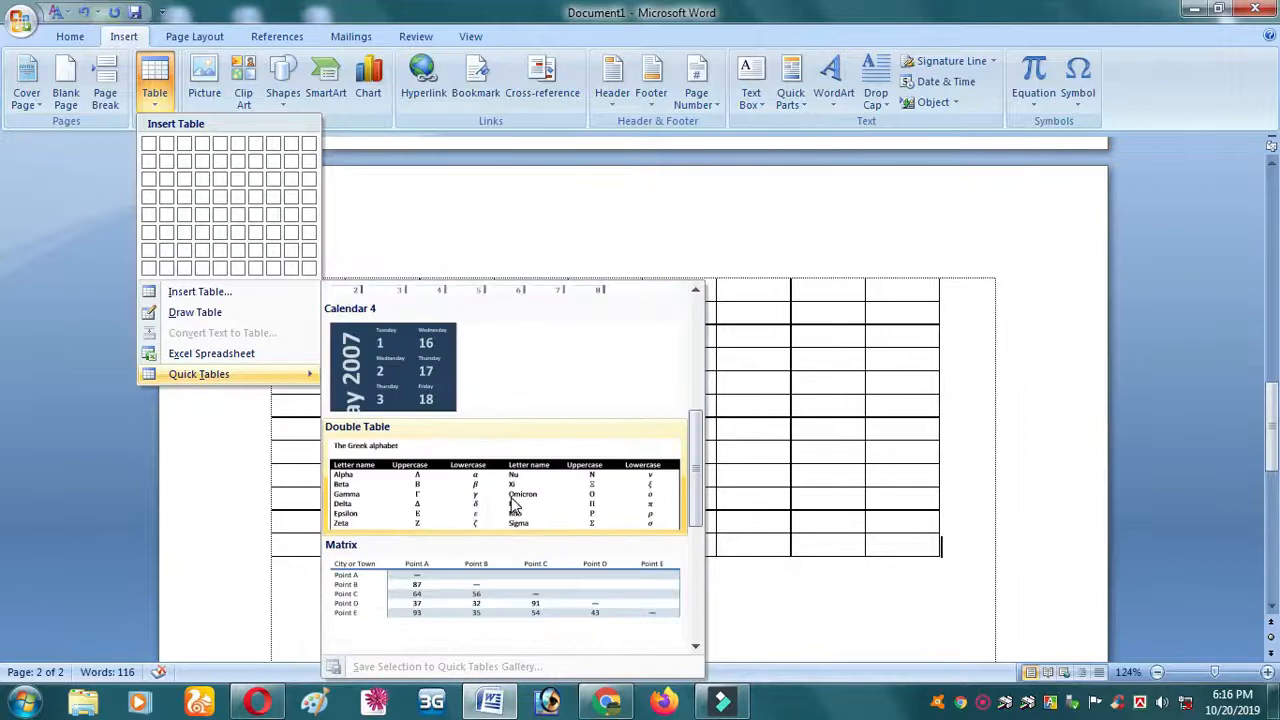
left_click(420, 400)
Replace the calendar's "May 2007" title with 52254 and look over the calendar's date cells
scroll(690, 517, "down", 8)
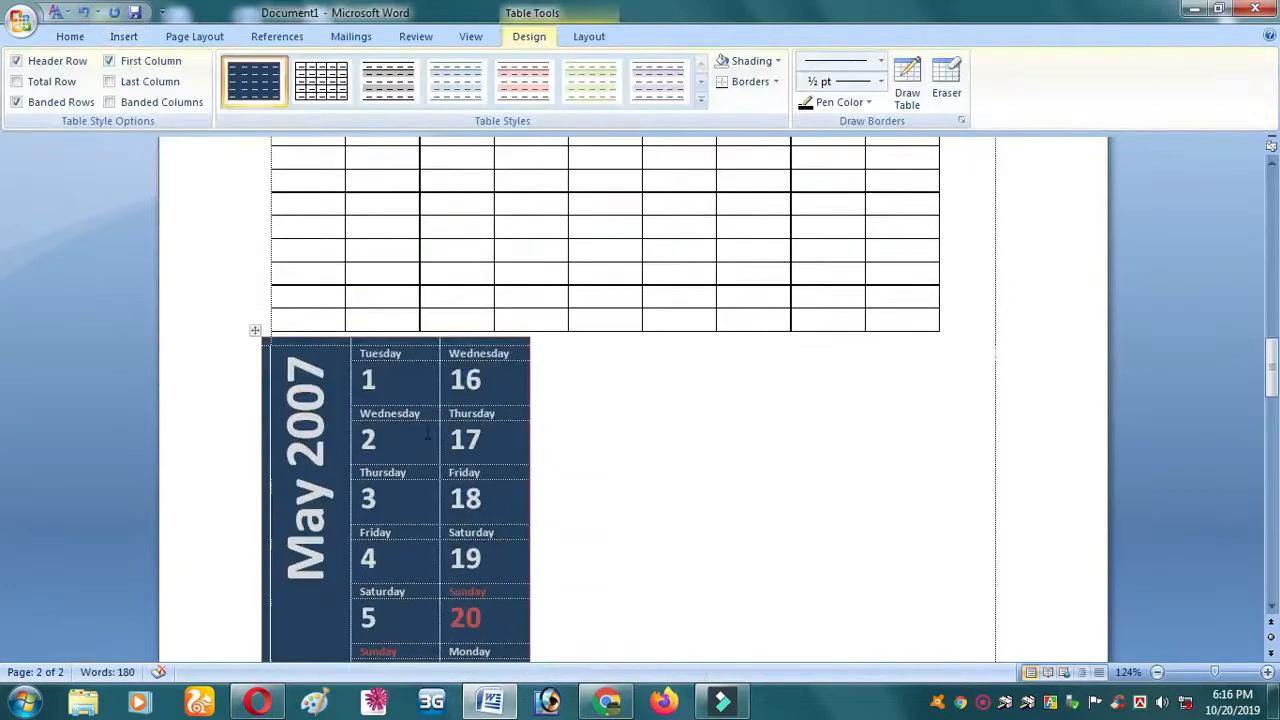
left_click_drag(311, 394, 285, 283)
key("BackSpace")
type("52254")
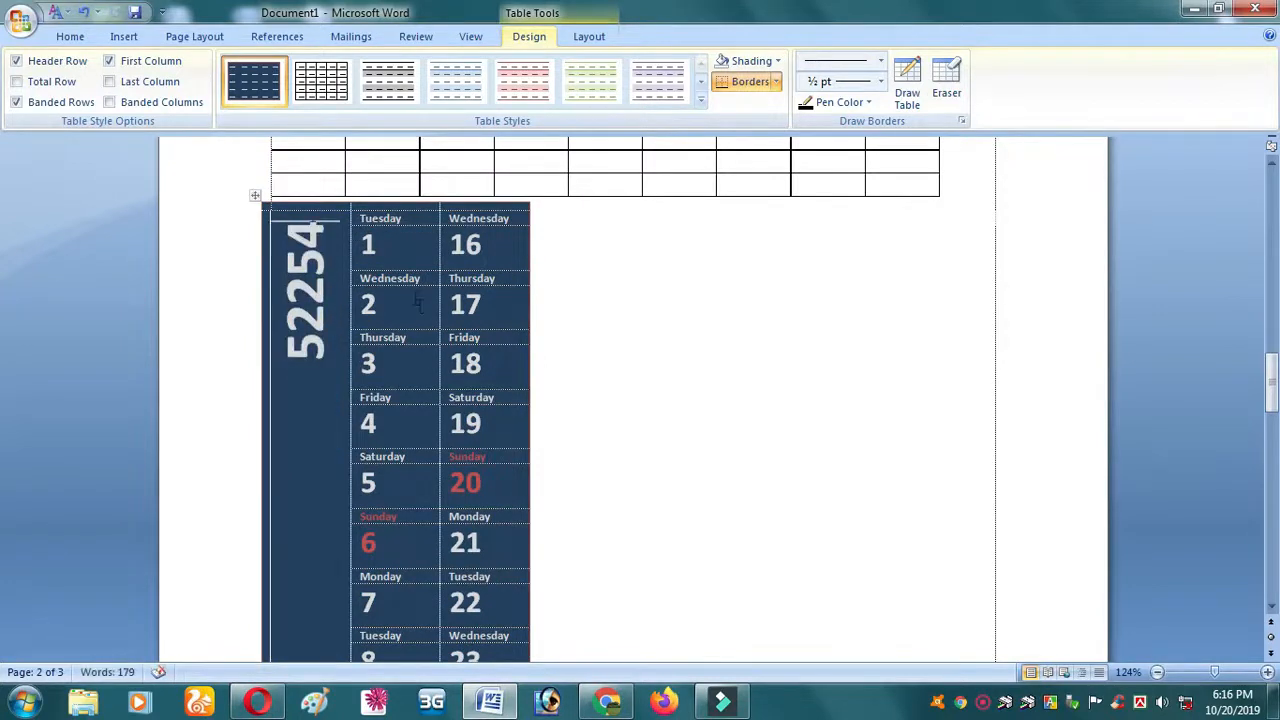
left_click(384, 245)
left_click(488, 257)
scroll(486, 500, "down", 5)
scroll(486, 511, "up", 7)
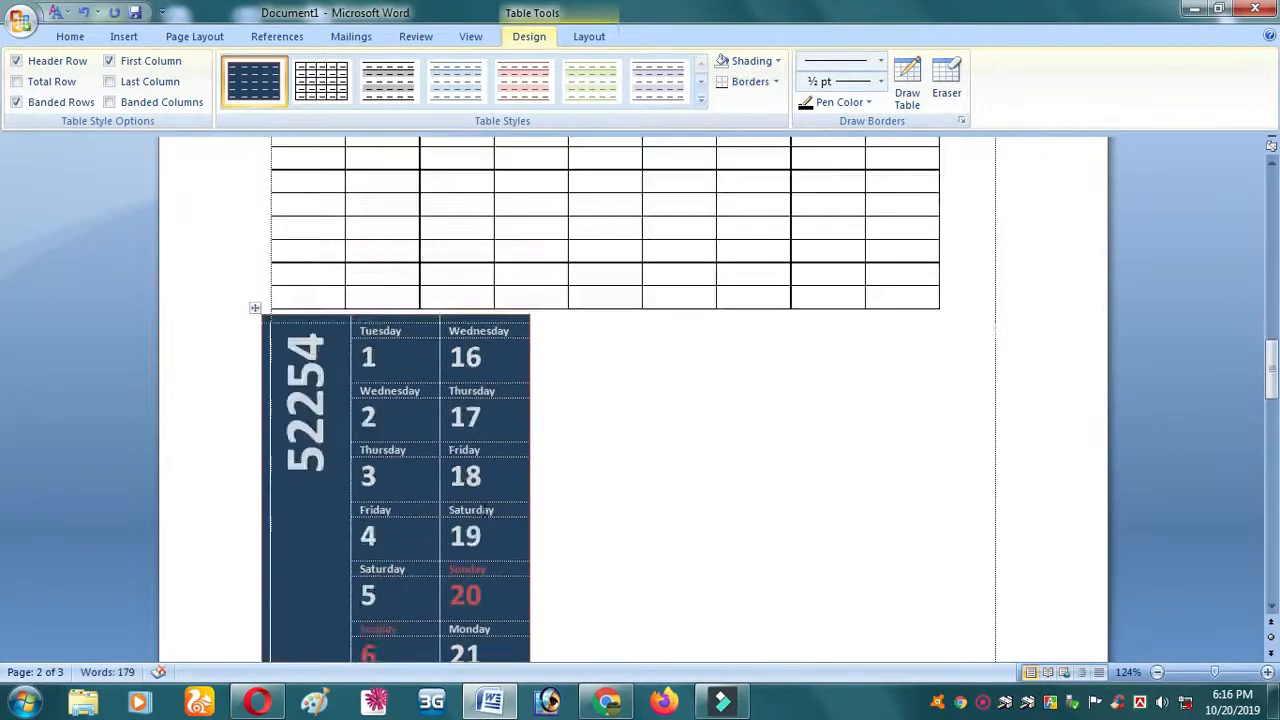
scroll(484, 510, "up", 5)
scroll(535, 440, "up", 4)
left_click(124, 36)
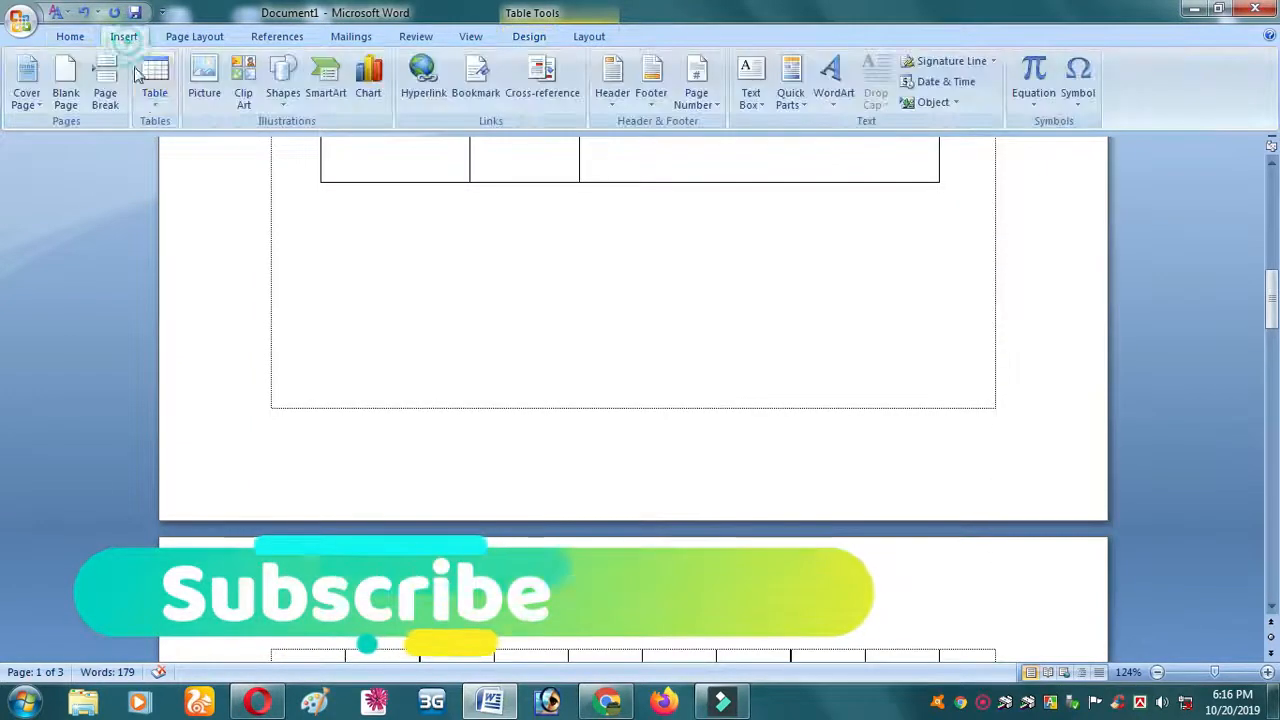
left_click(154, 85)
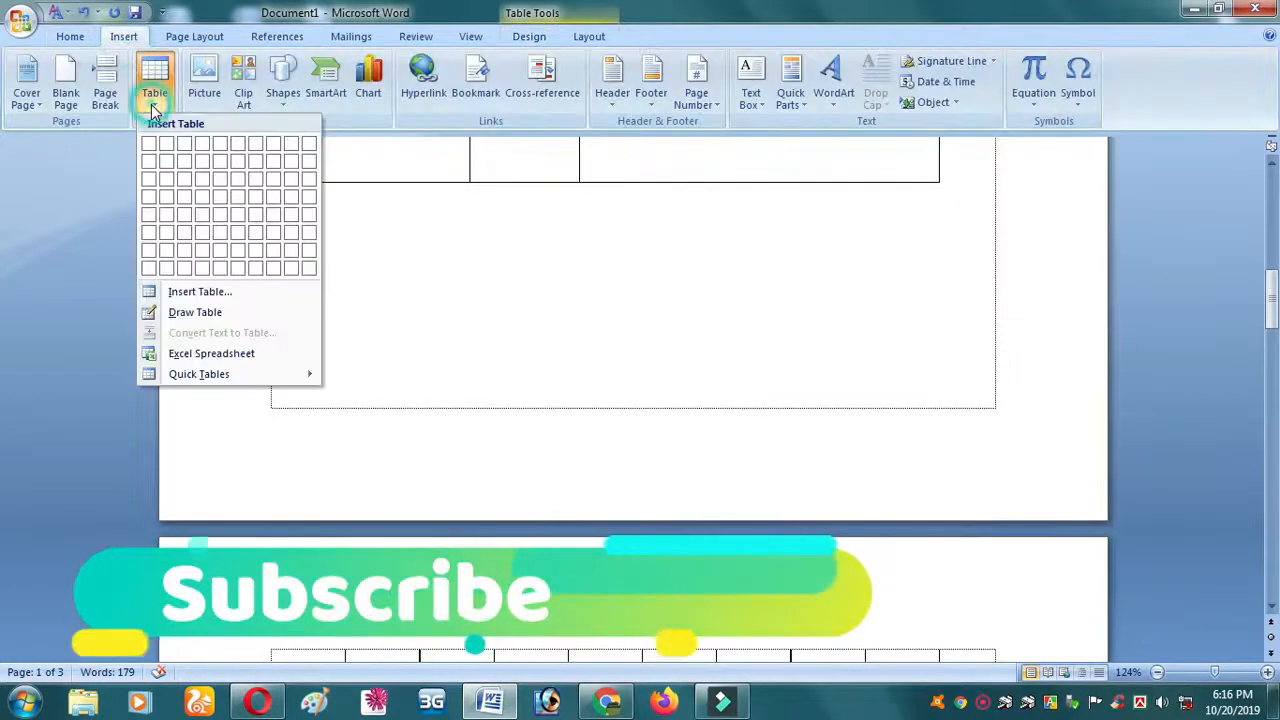
left_click(204, 85)
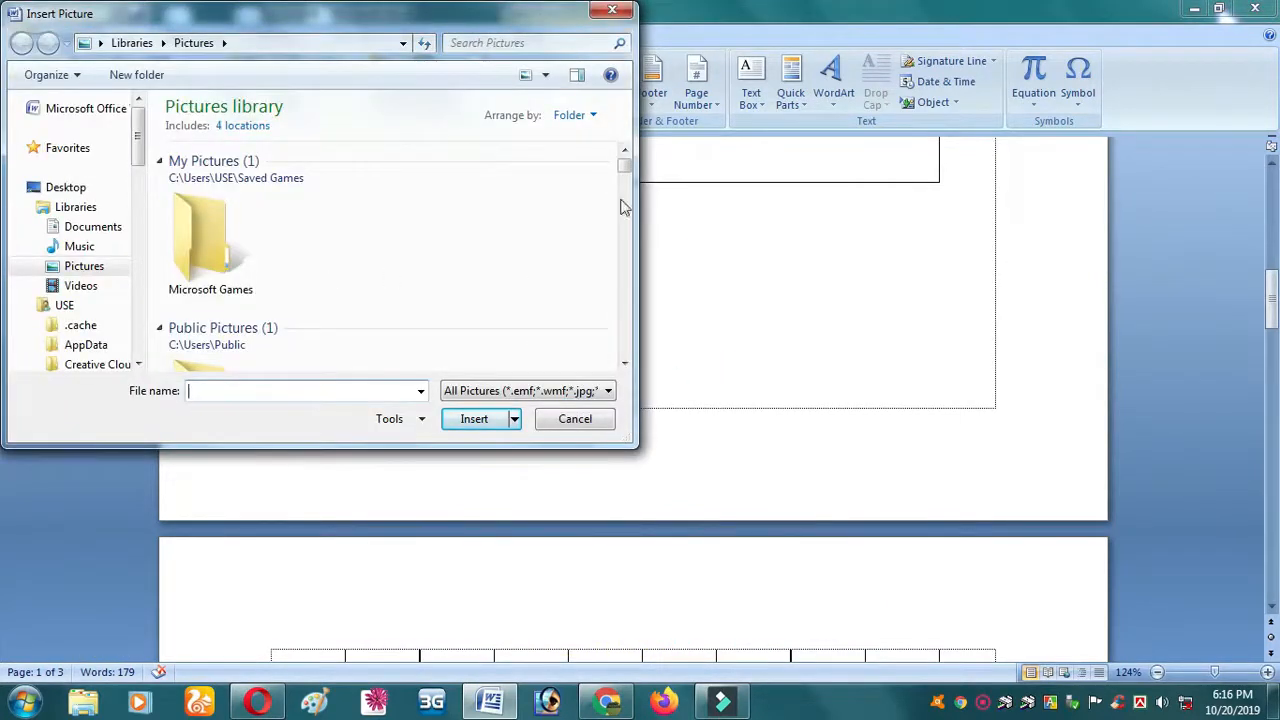
left_click(613, 10)
Add about fifteen blank lines after the last Bengali paragraph on page 1 to make room above the first table
scroll(700, 429, "up", 5)
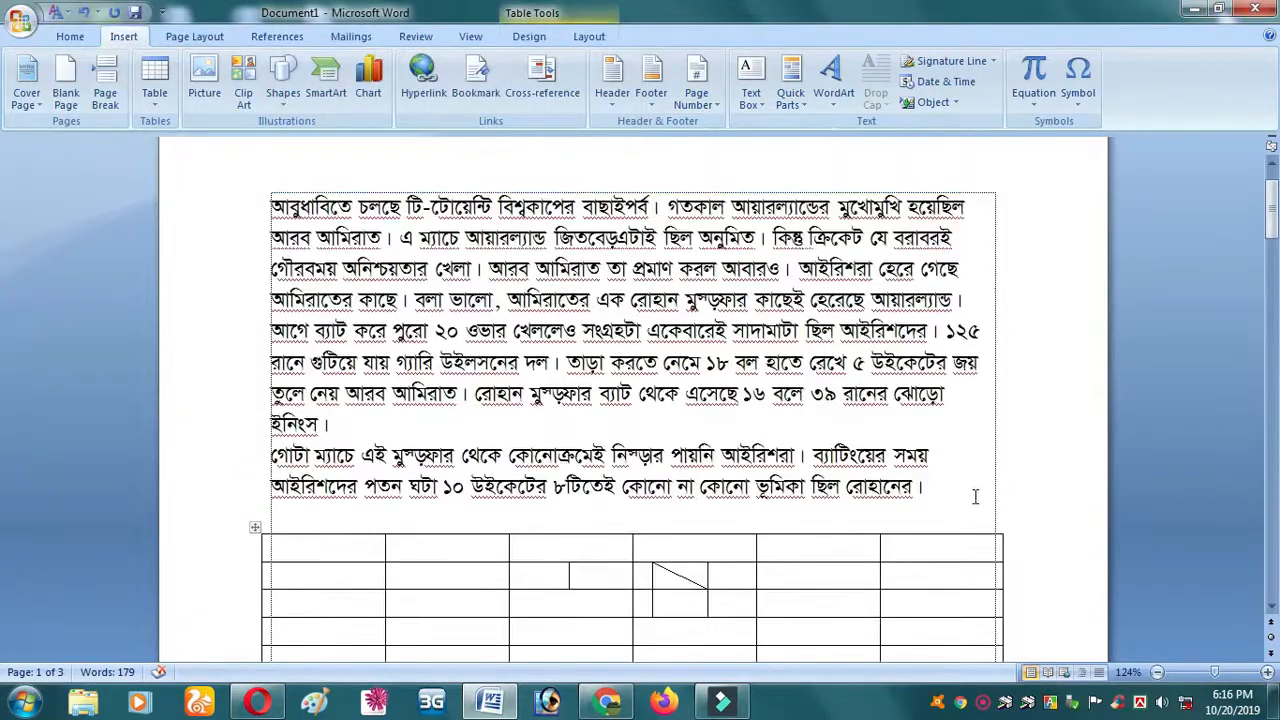
left_click(975, 497)
key("Return")
key("Return")
key("Return")
key("Return")
key("Return")
key("Return")
key("Return")
key("Return")
key("Return")
key("Return")
key("Return")
key("Return")
key("Return")
key("Return")
key("Return")
scroll(839, 572, "up", 5)
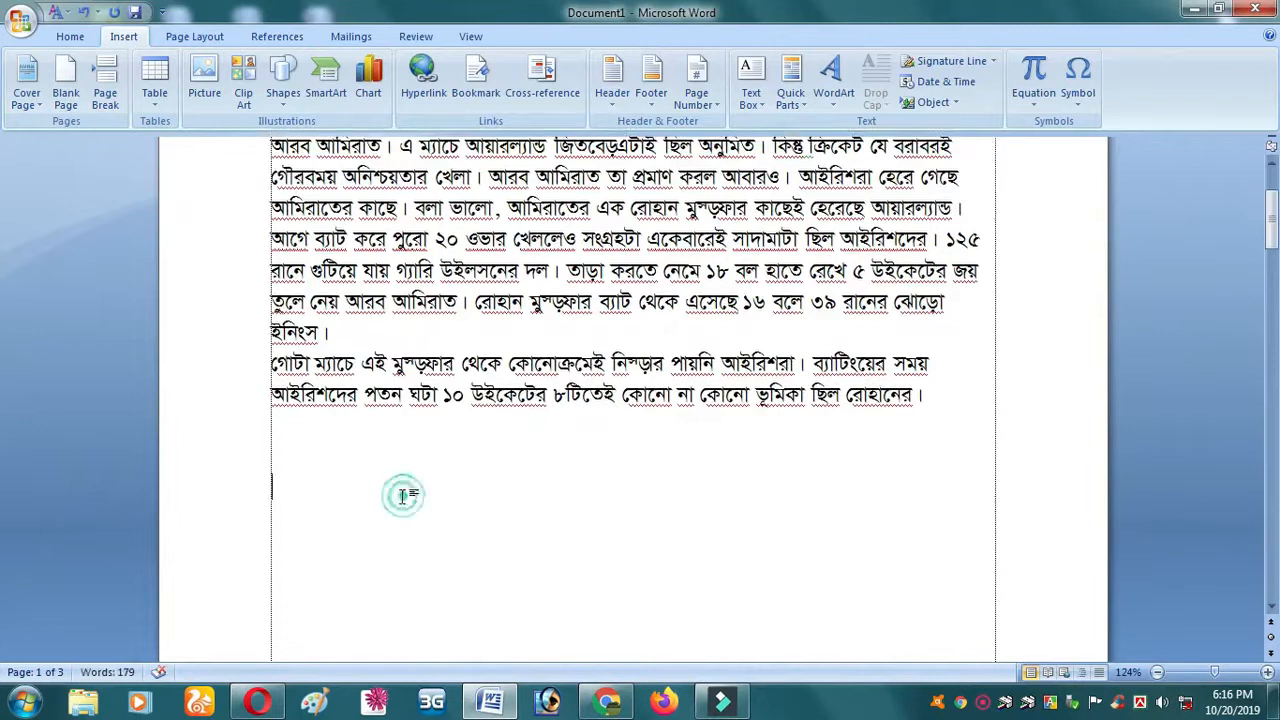
Insert the picture 102353.jpg from the Desktop into the blank space below the Bengali text
left_click(205, 85)
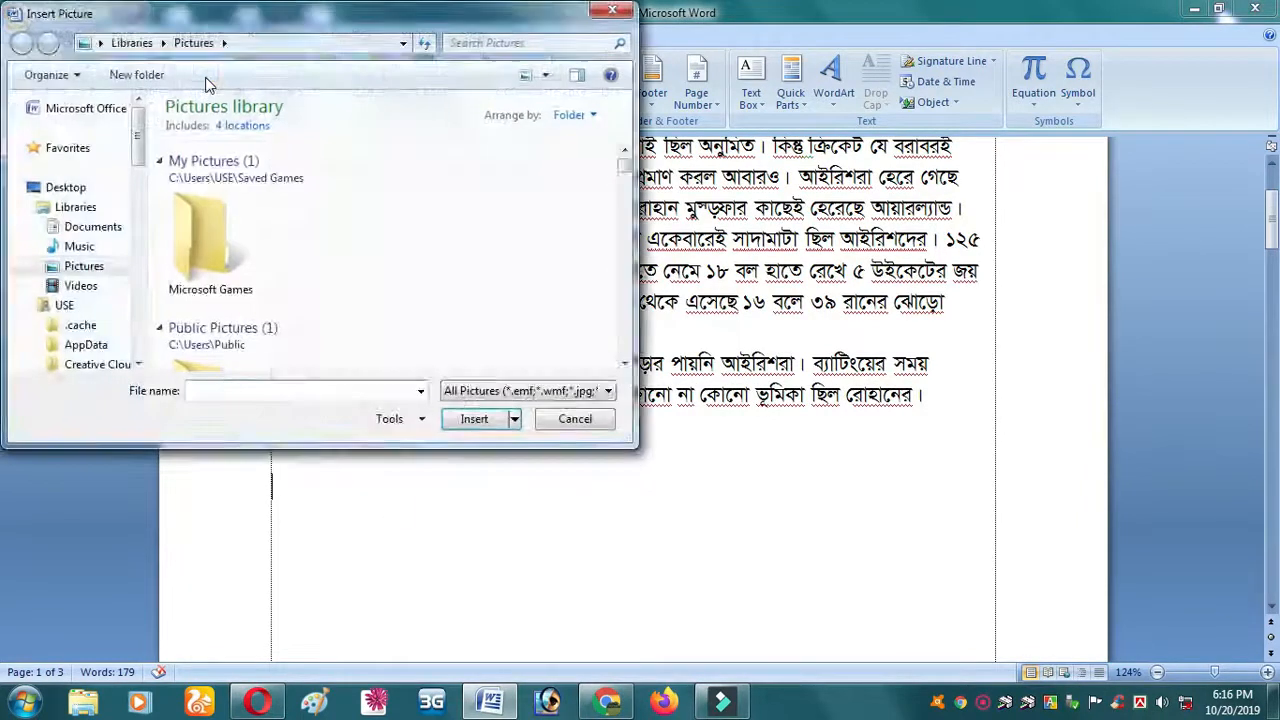
left_click(60, 189)
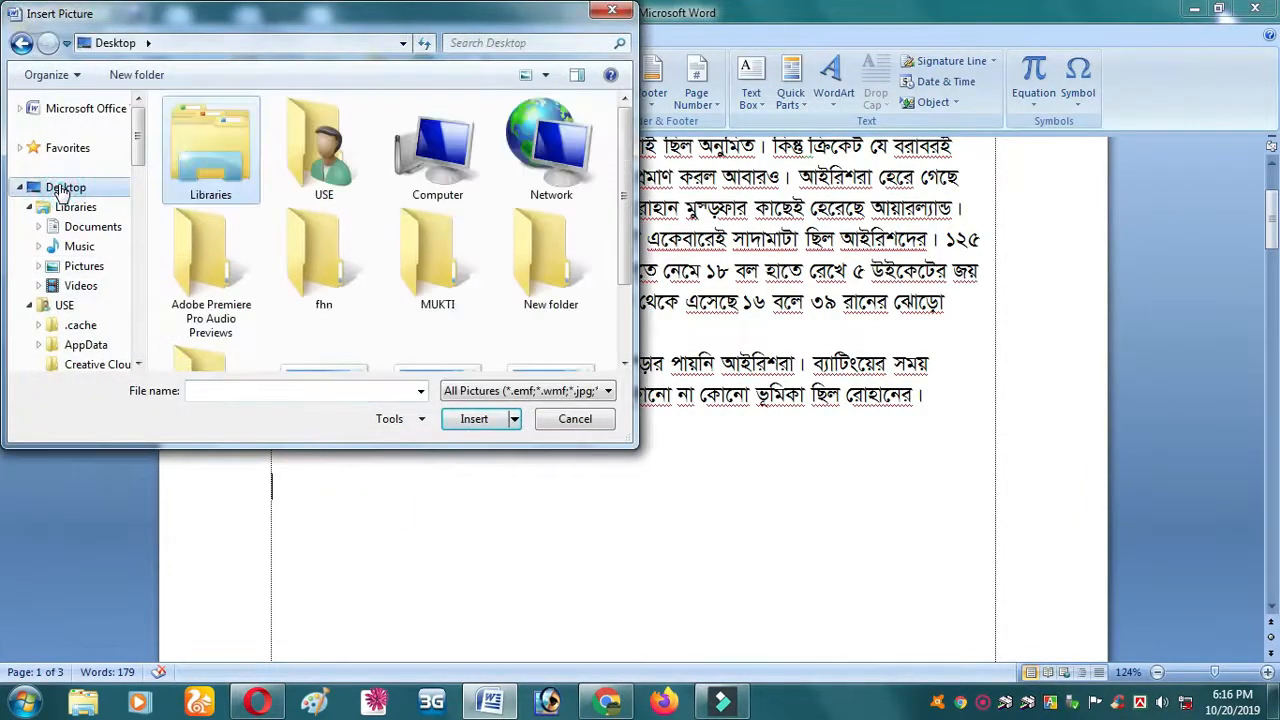
left_click_drag(629, 177, 624, 246)
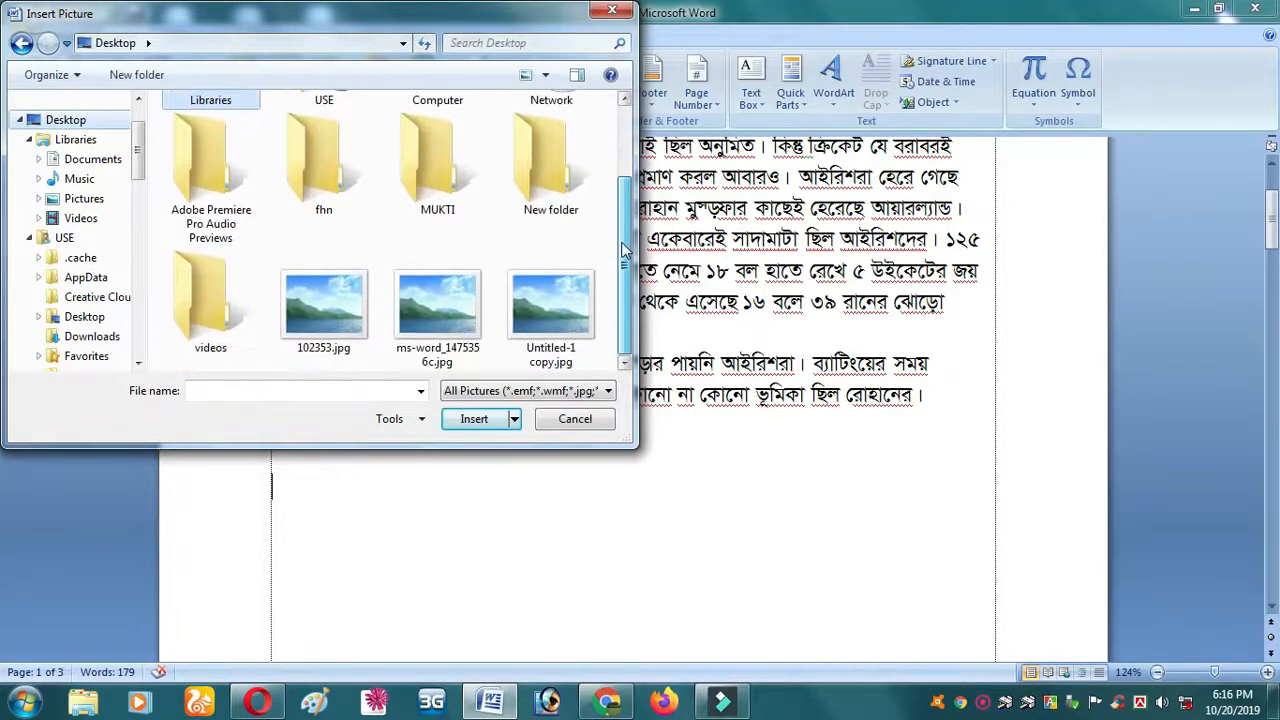
left_click(328, 327)
left_click(480, 419)
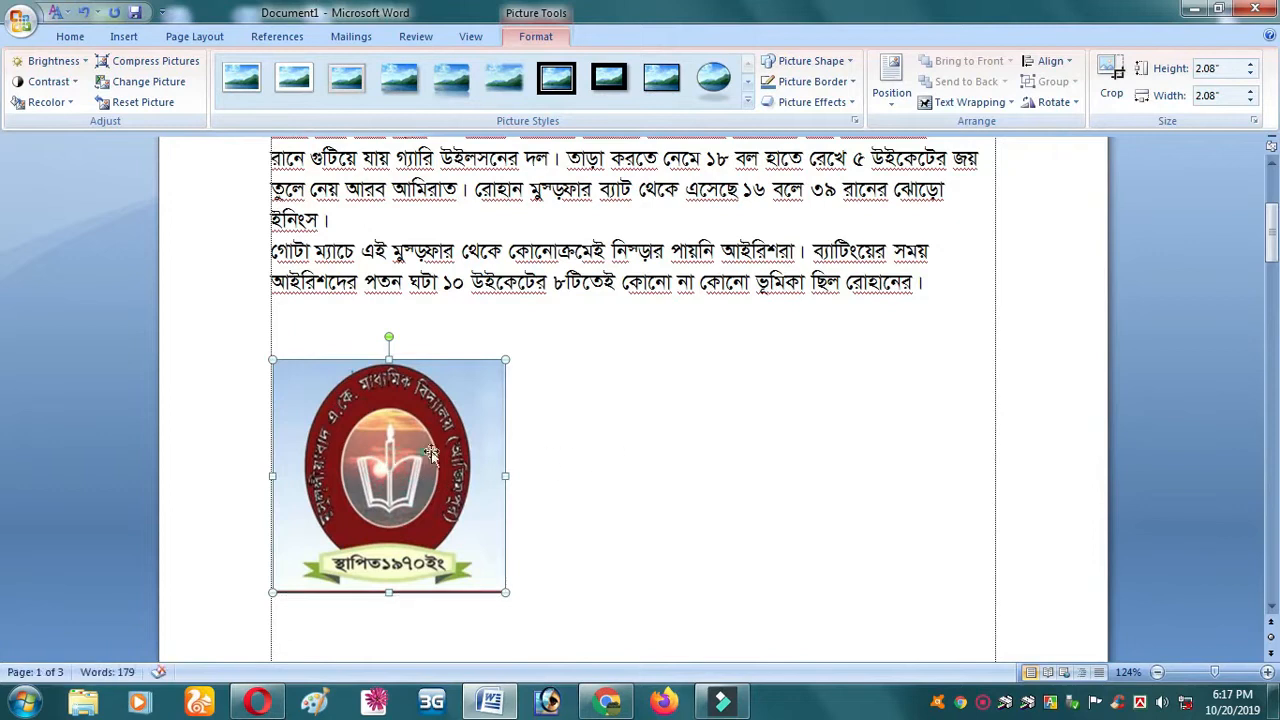
Resize the inserted logo picture to about 2.08" high by 2.53" wide, undoing a further proportional enlargement
left_click_drag(506, 444, 797, 444)
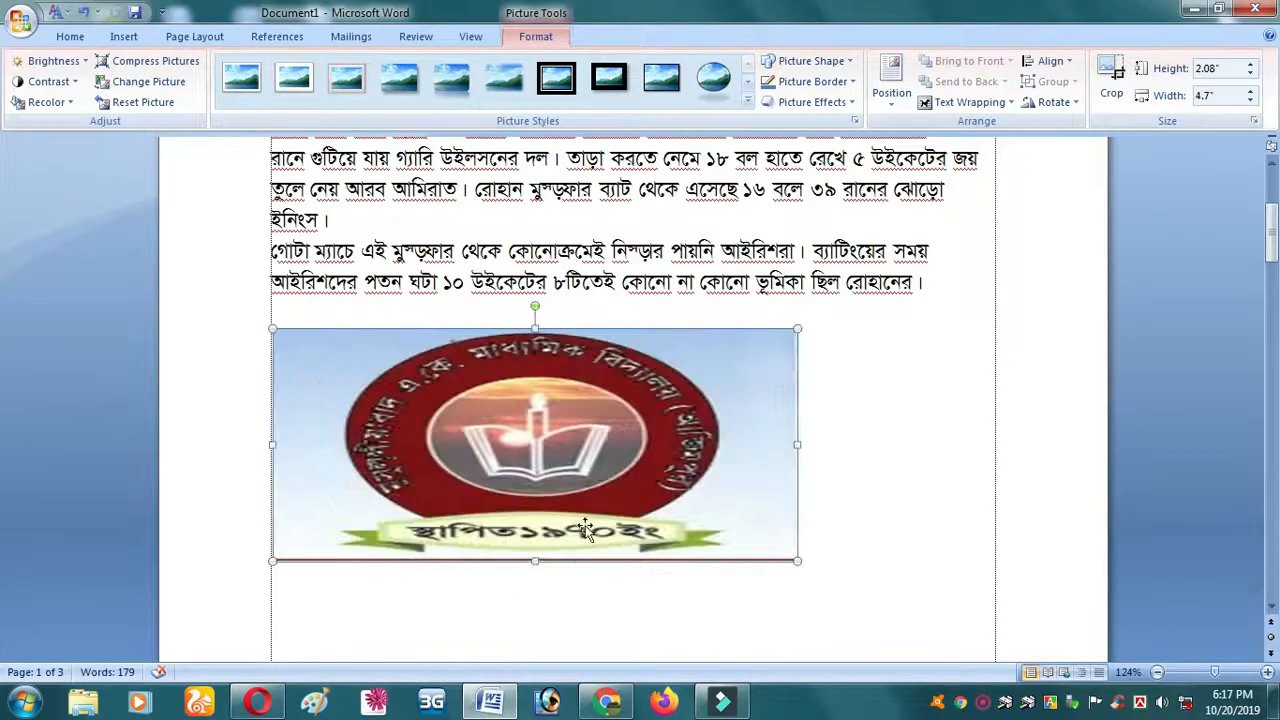
left_click_drag(276, 443, 514, 443)
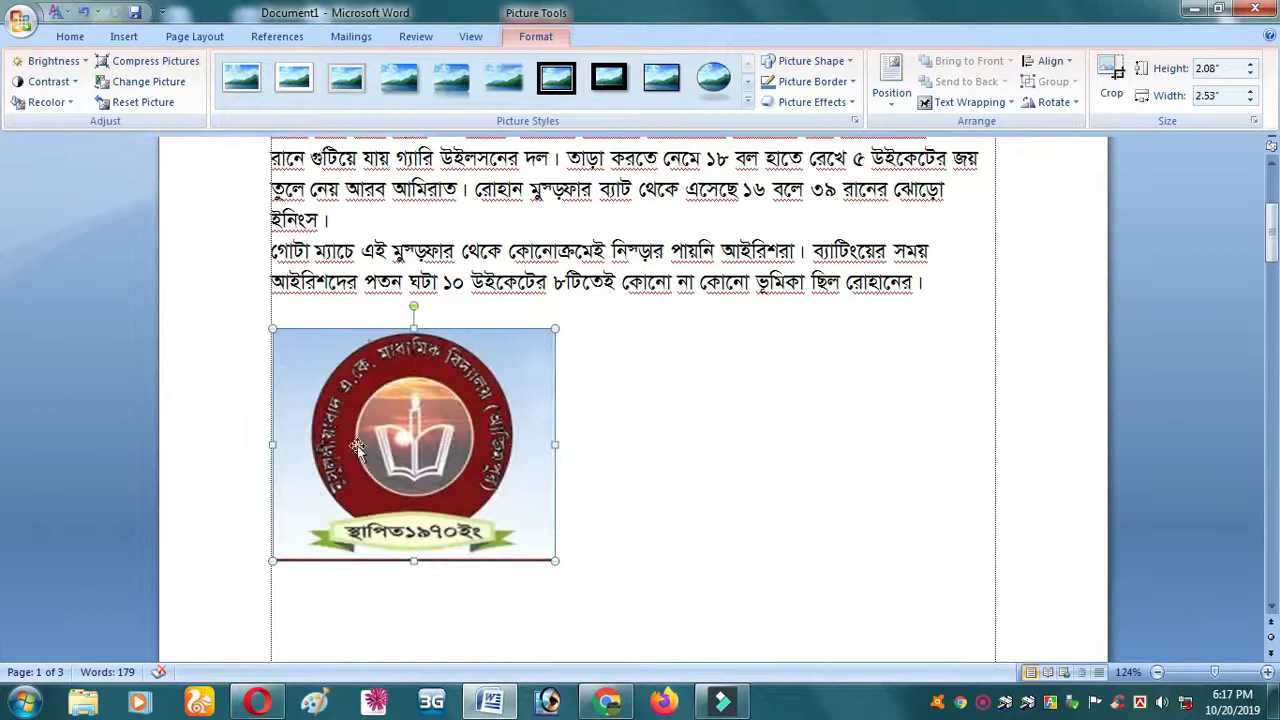
left_click_drag(553, 562, 660, 586)
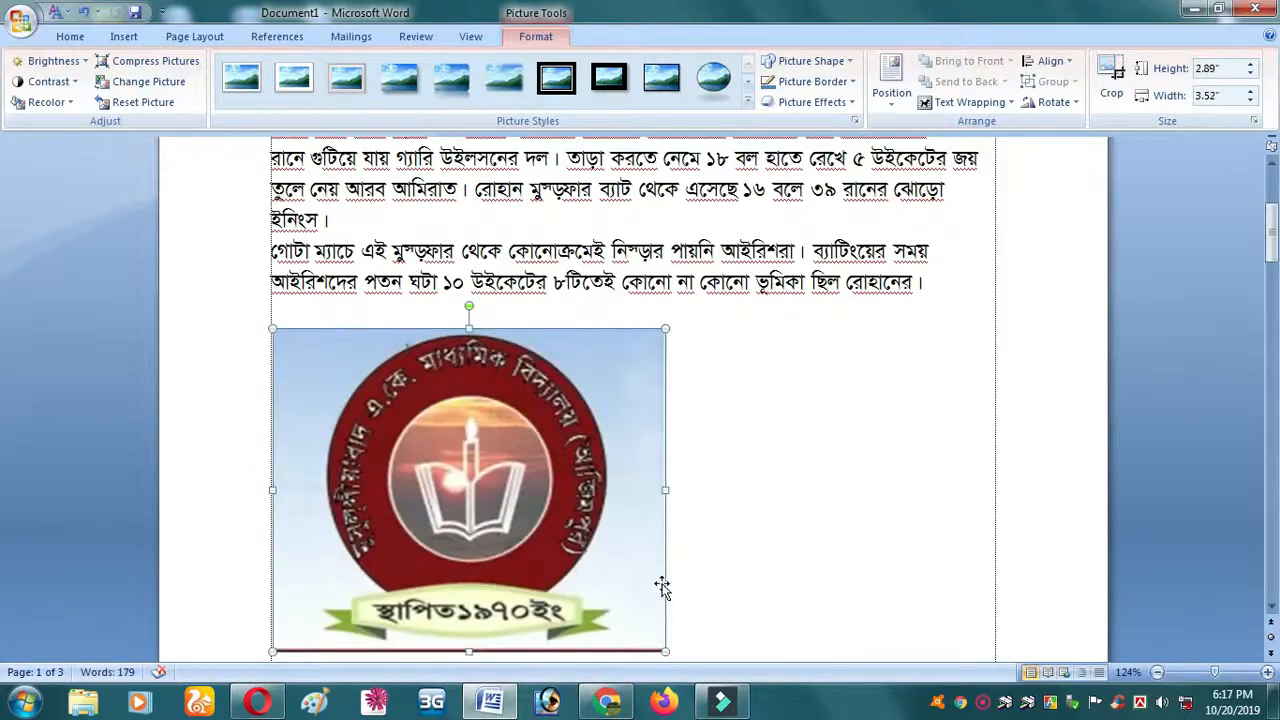
left_click(83, 12)
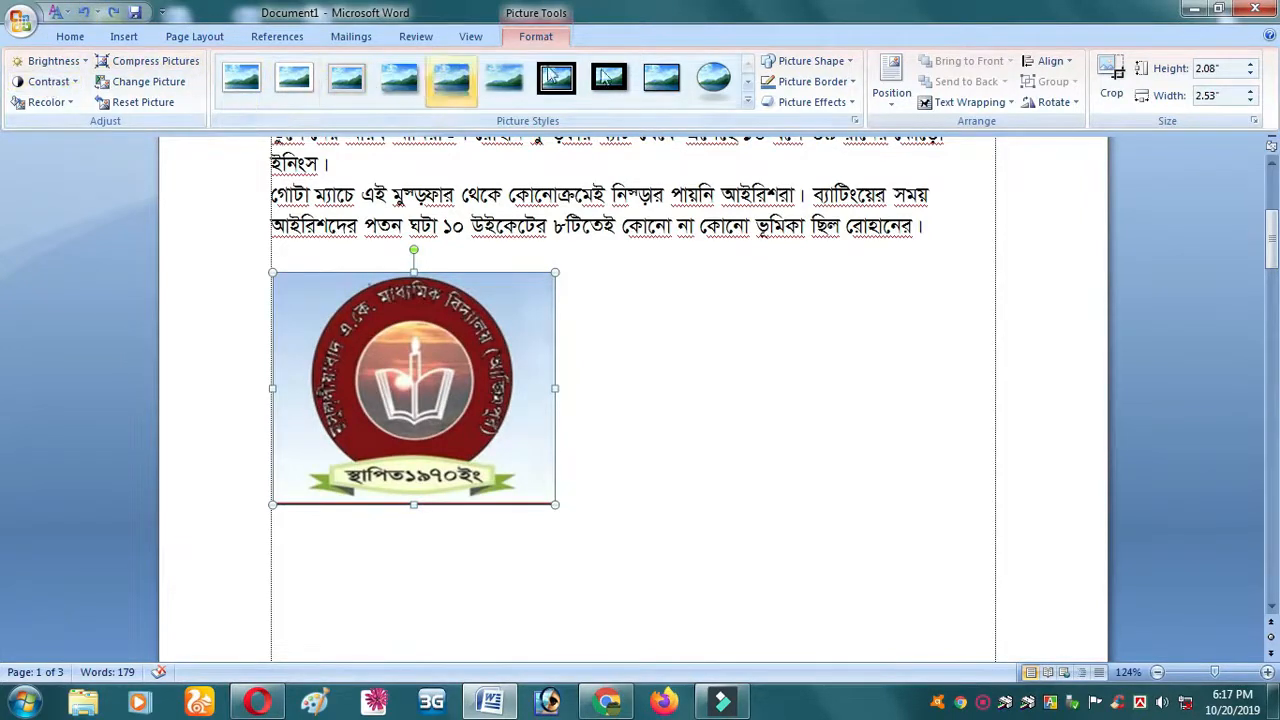
Look over the Brightness, Contrast and Recolor options for the logo picture without applying any
left_click(55, 61)
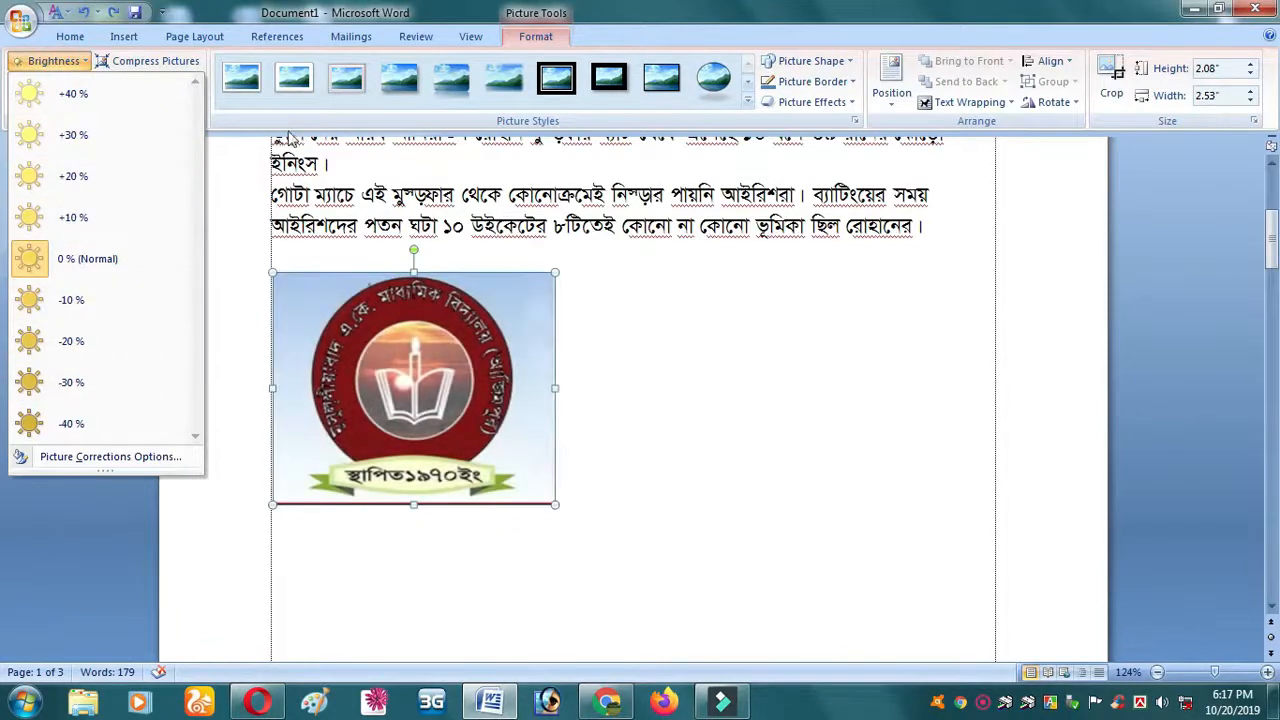
left_click(212, 179)
left_click(48, 82)
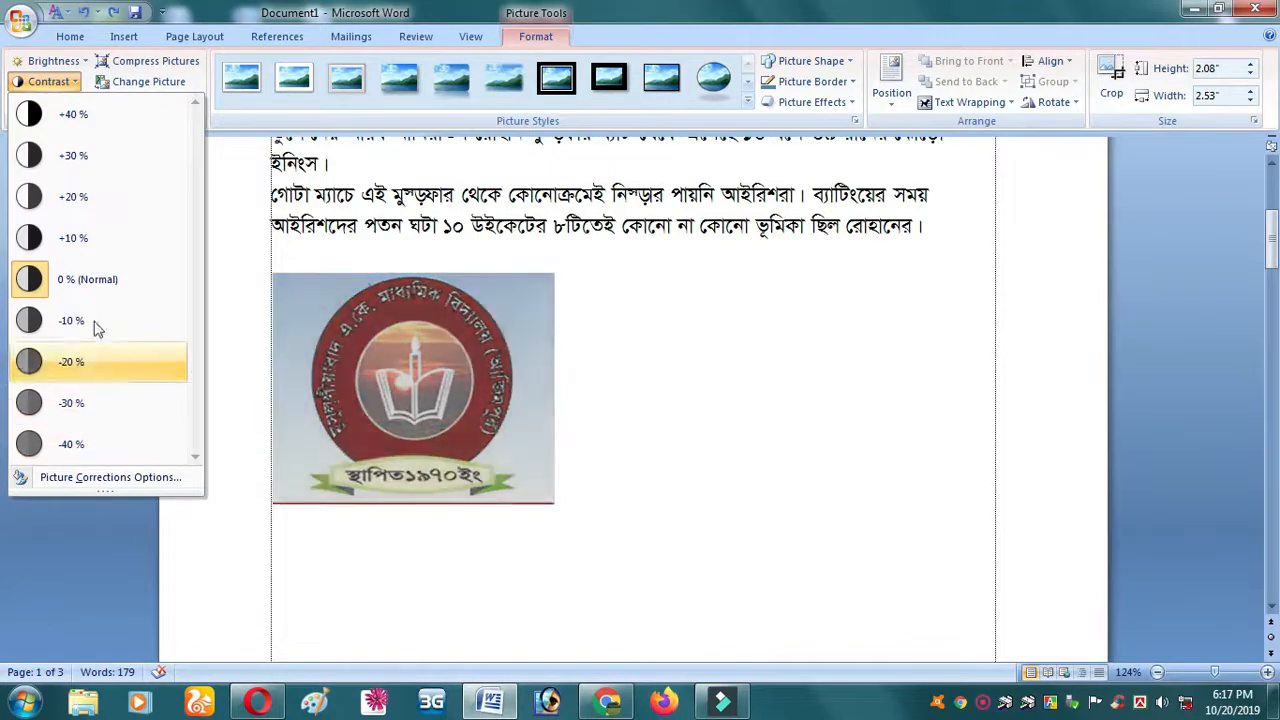
left_click(214, 200)
left_click(62, 104)
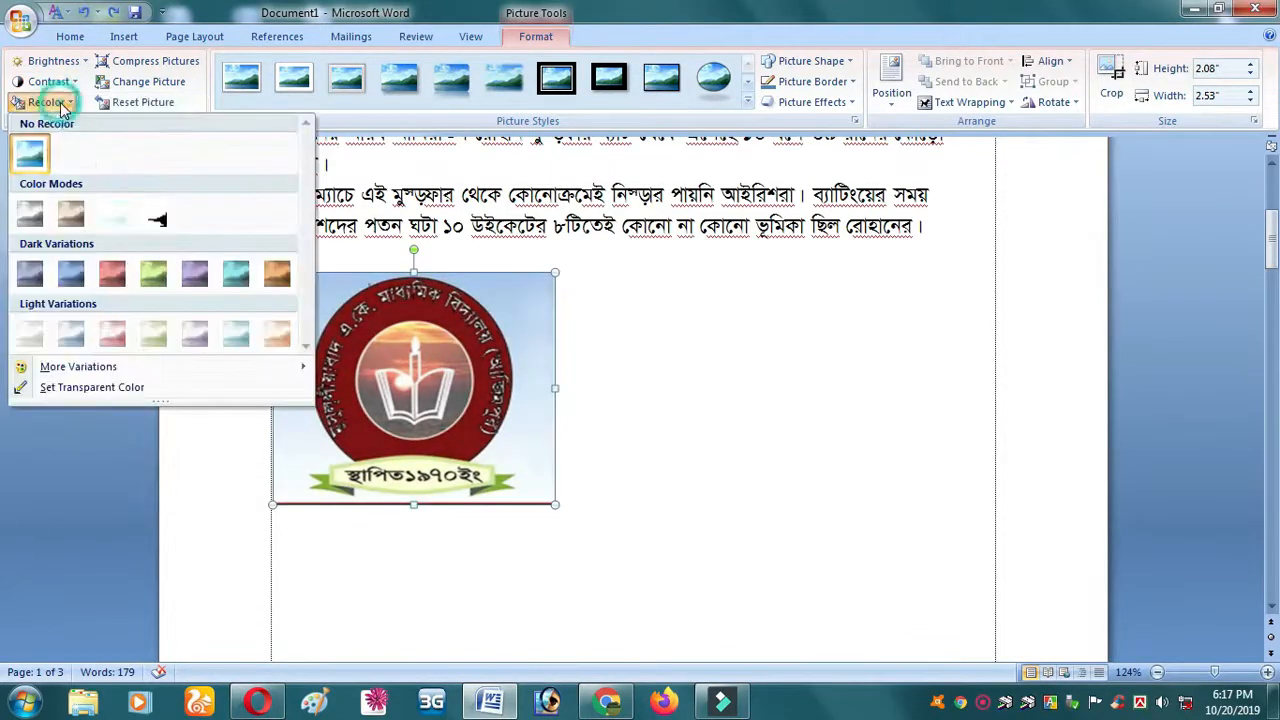
left_click(188, 429)
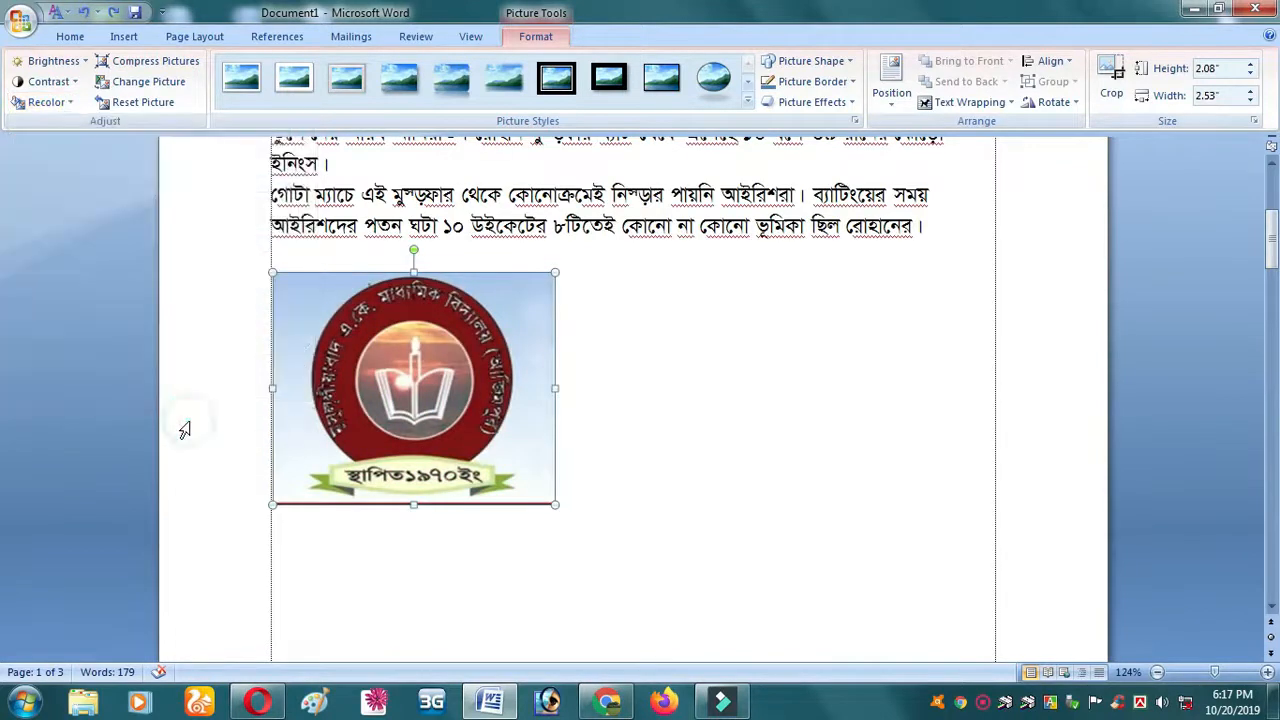
Check the Compress Pictures option and preview several picture styles on the logo, including Metal Frame, then deselect it
left_click(150, 61)
left_click(738, 296)
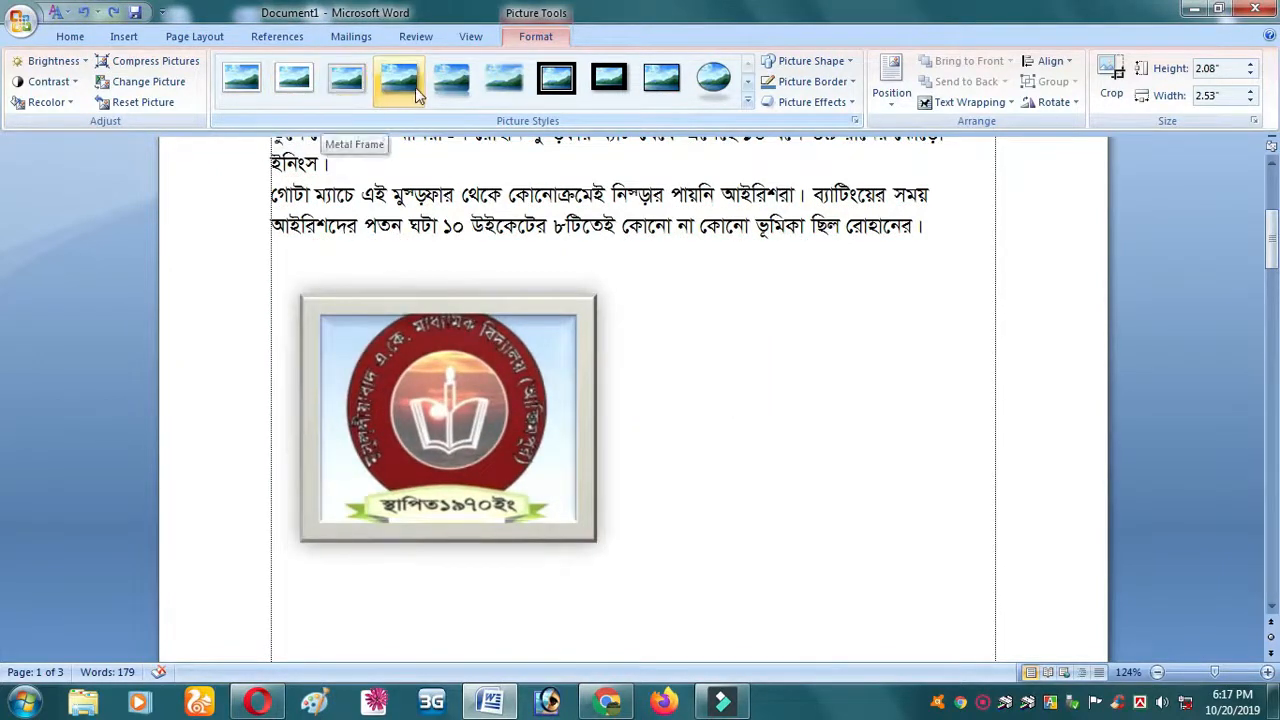
left_click(412, 86)
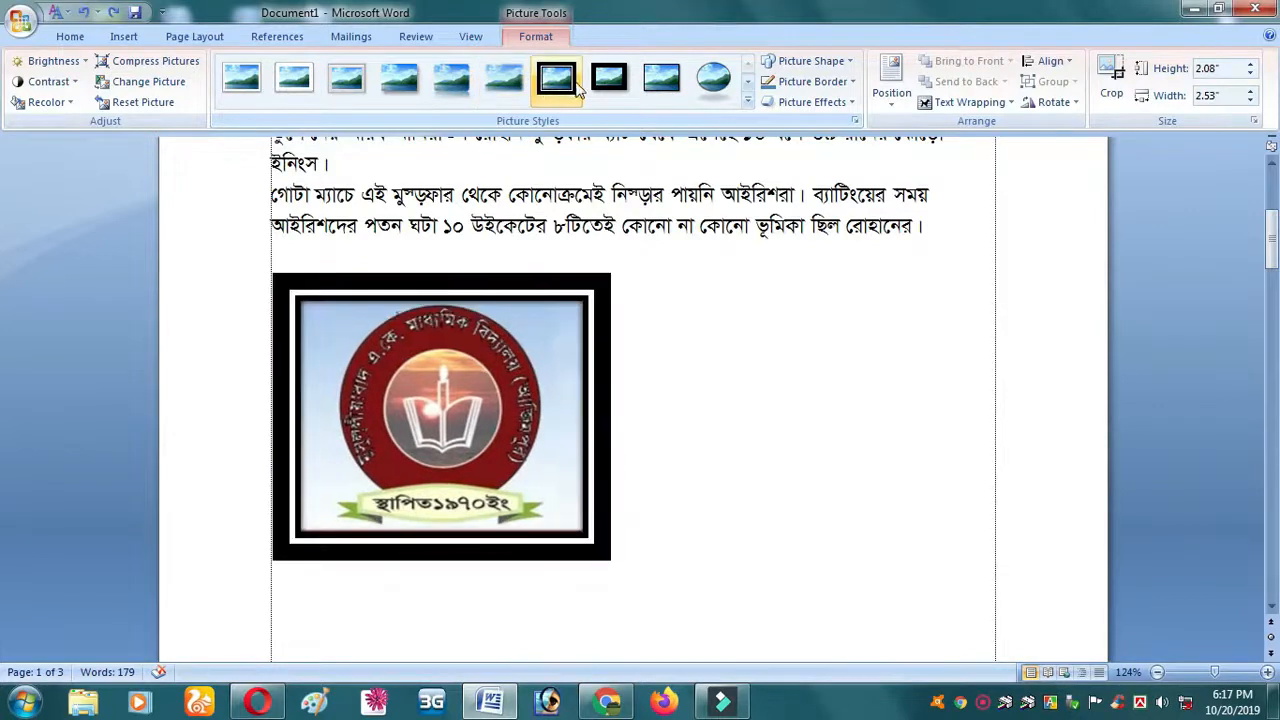
left_click(829, 431)
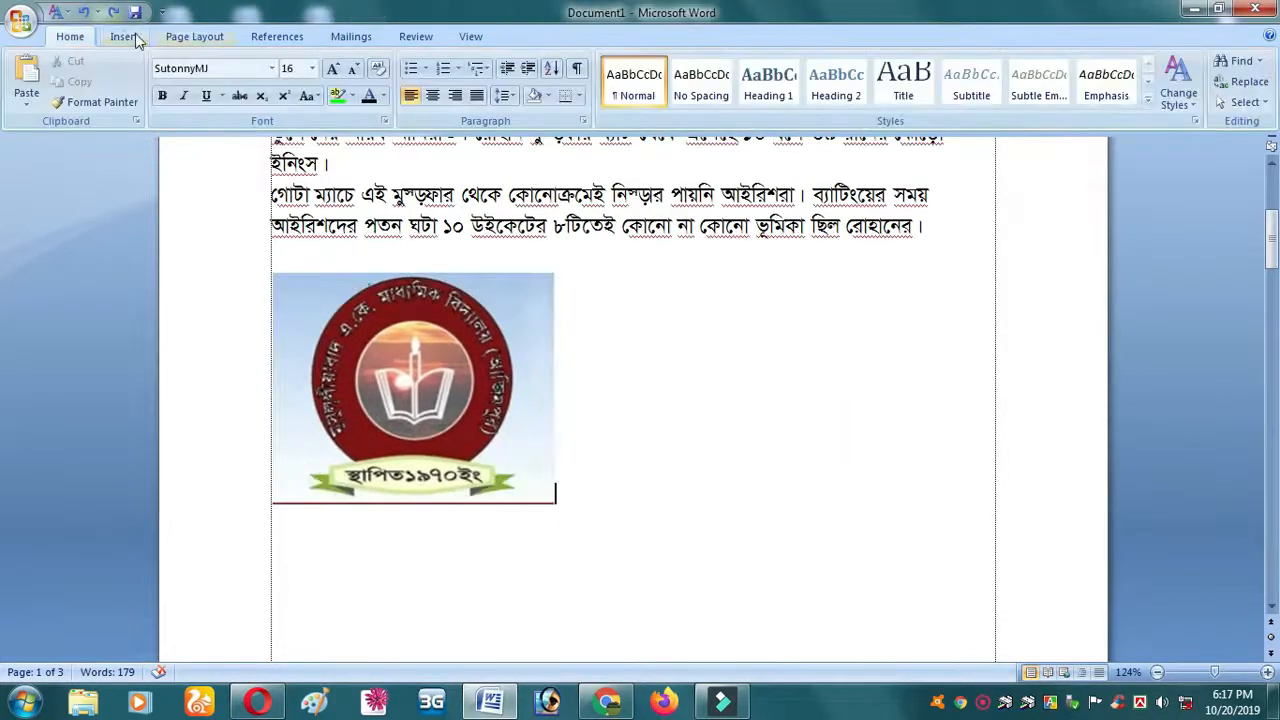
Search the clip art for Food and insert the red-and-black apple and books clip beside the logo
left_click(125, 37)
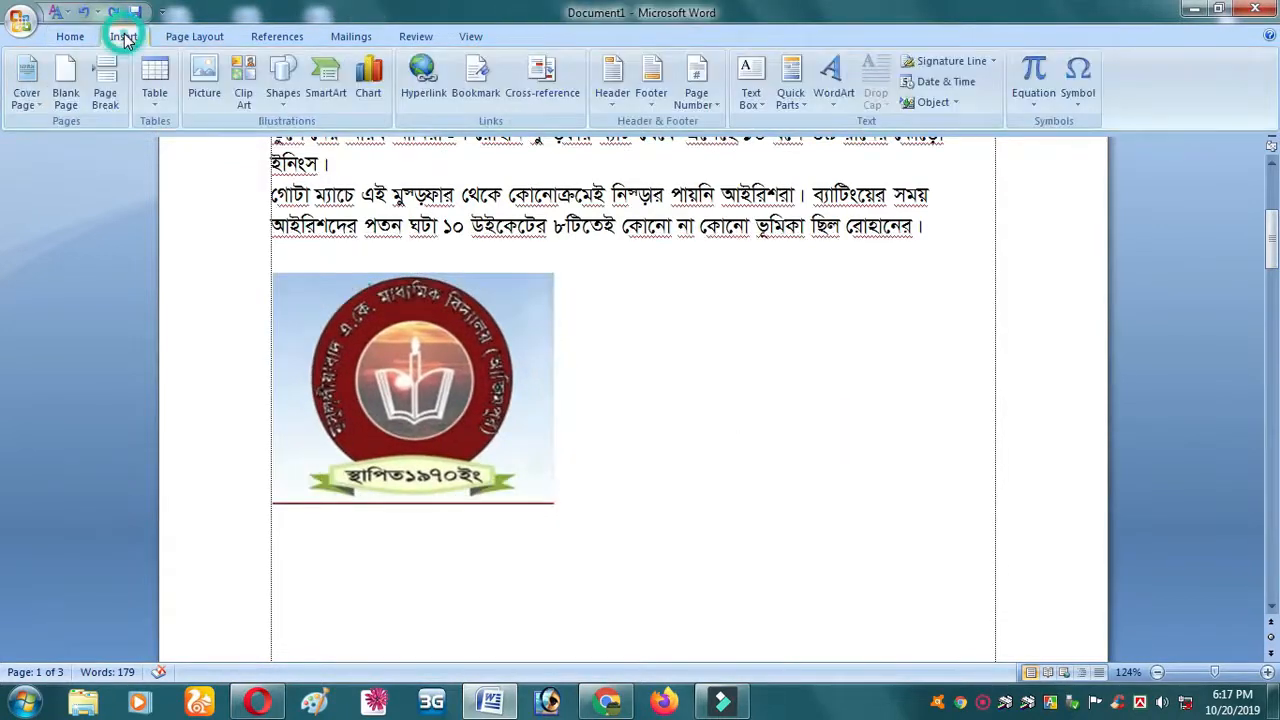
left_click(258, 106)
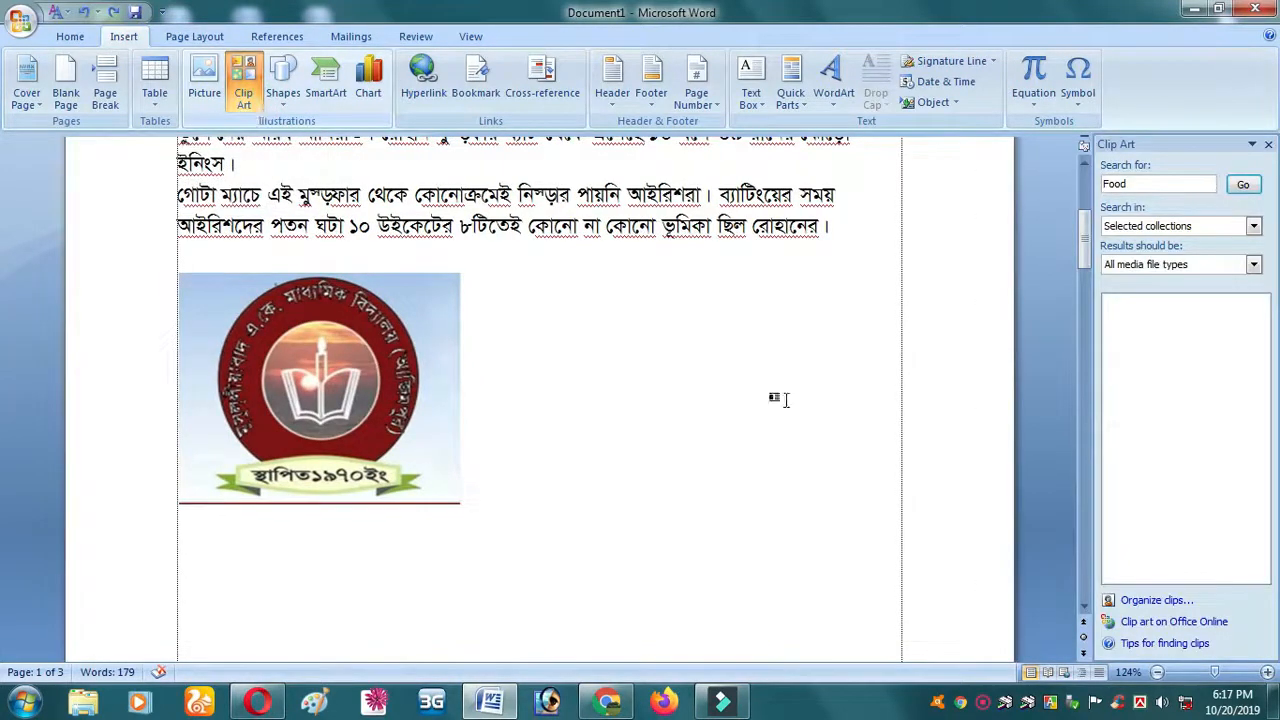
left_click(1150, 185)
key("BackSpace")
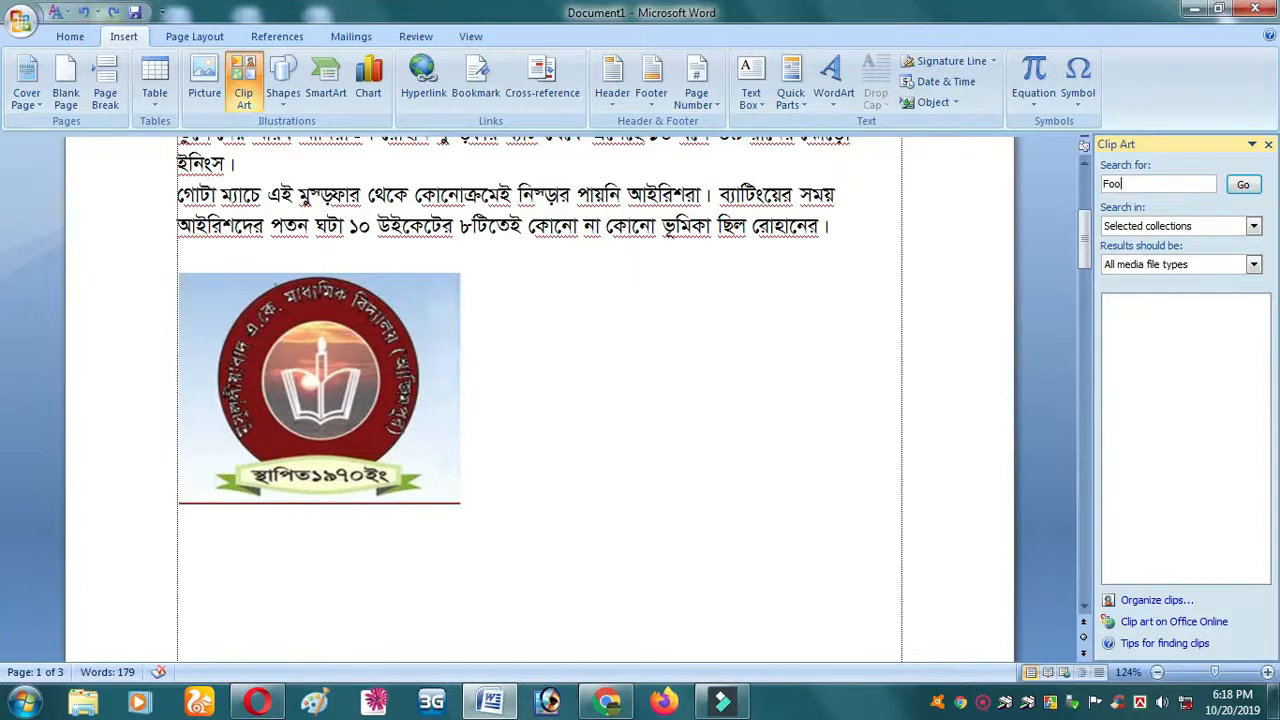
key("Return")
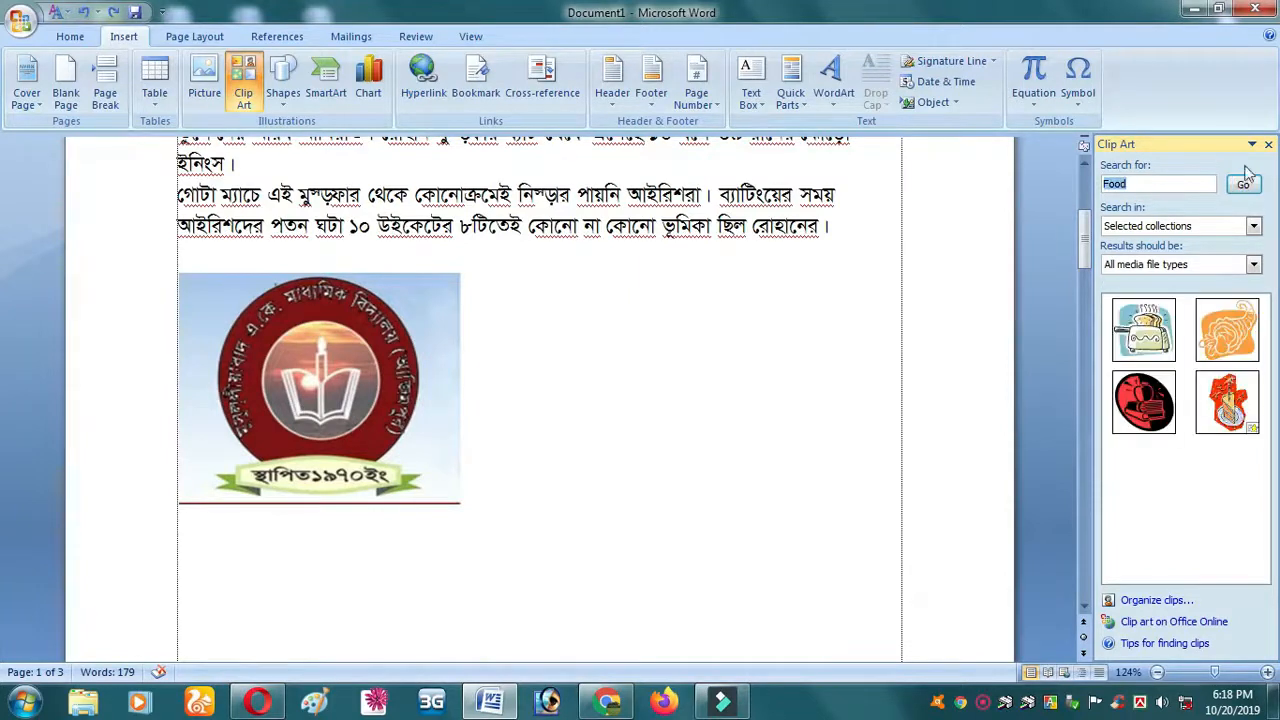
left_click_drag(1155, 410, 630, 410)
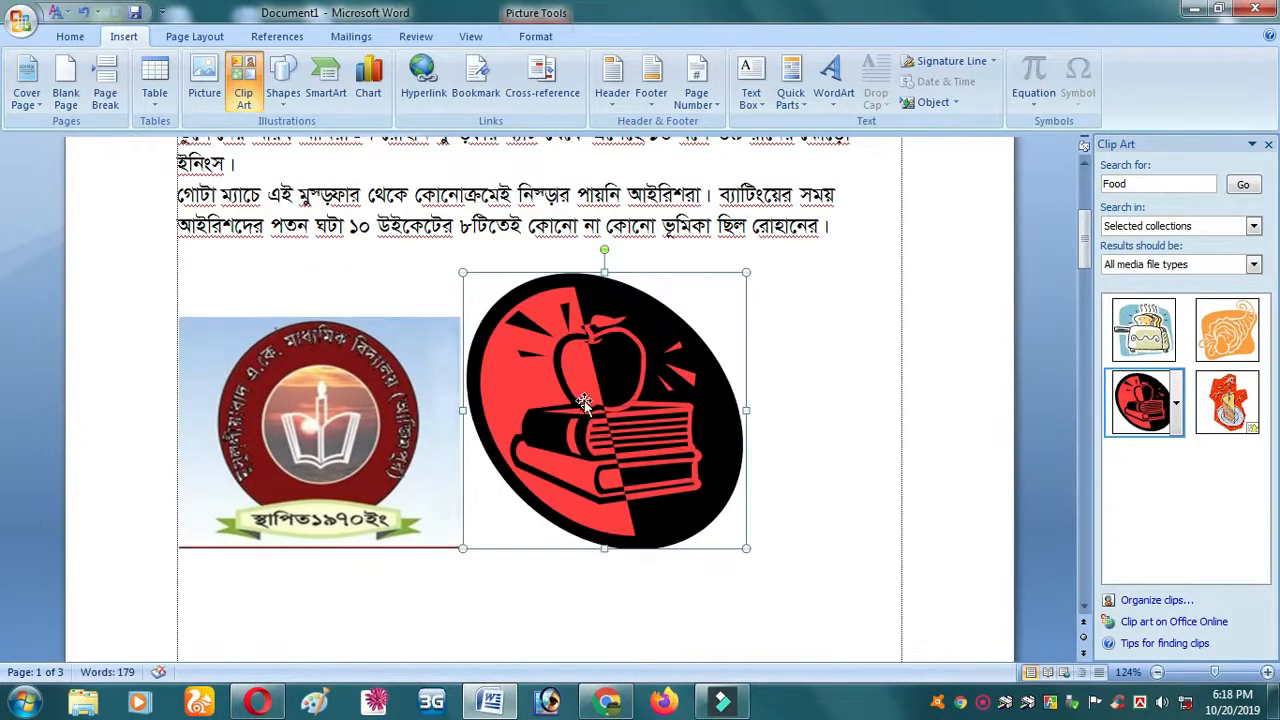
Scale the apple clip down to about 2.03" by 2.08" and give it a drop-shadow picture style with +40 % brightness
left_click_drag(746, 548, 696, 505)
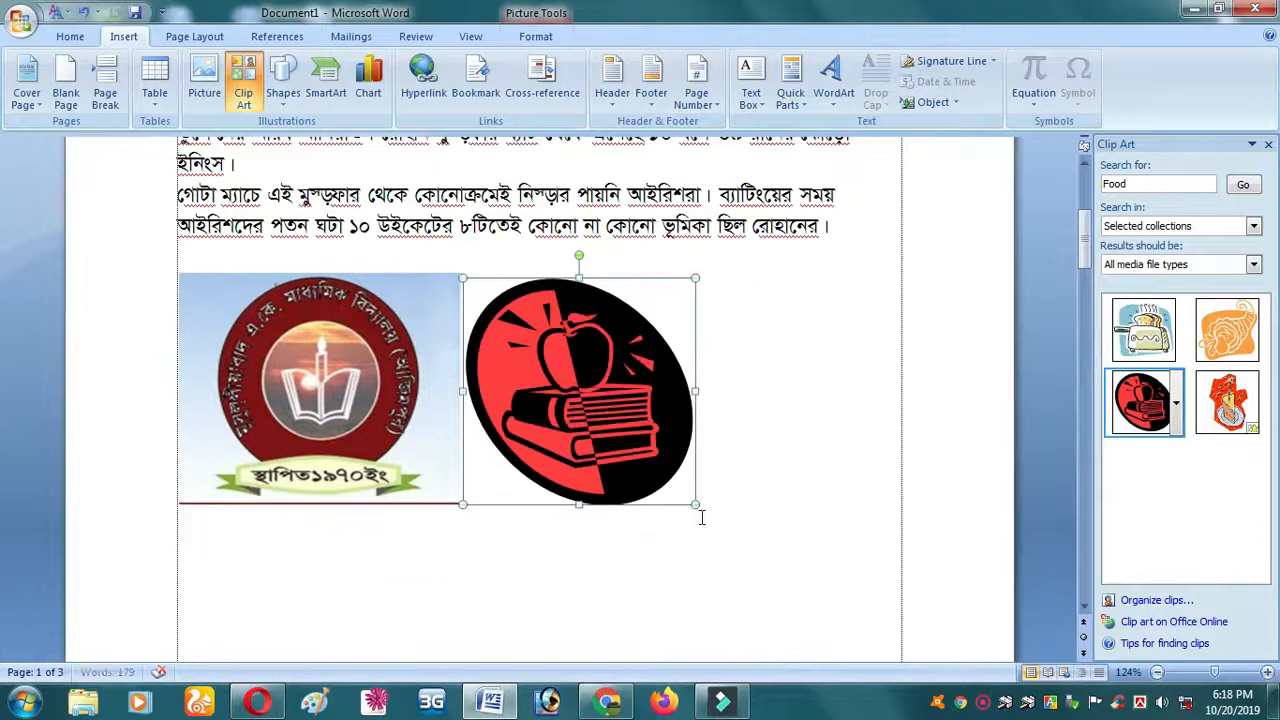
double_click(615, 402)
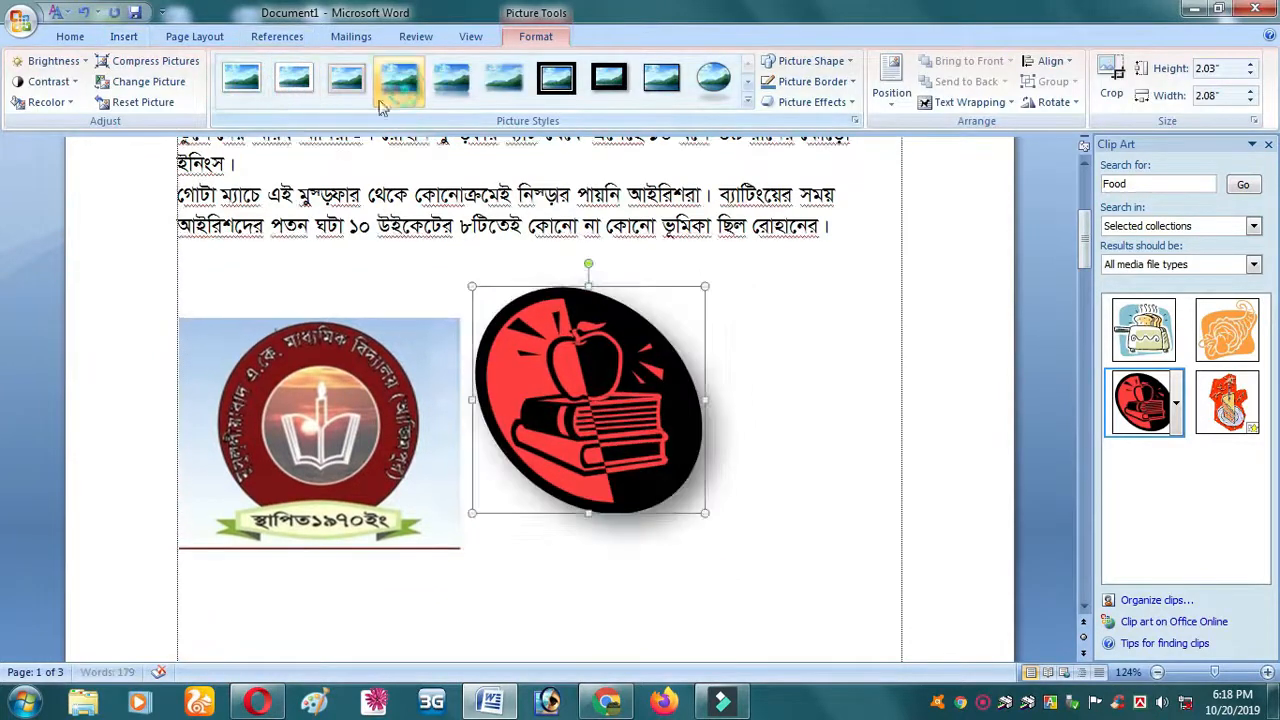
left_click(399, 77)
left_click(43, 62)
left_click(57, 94)
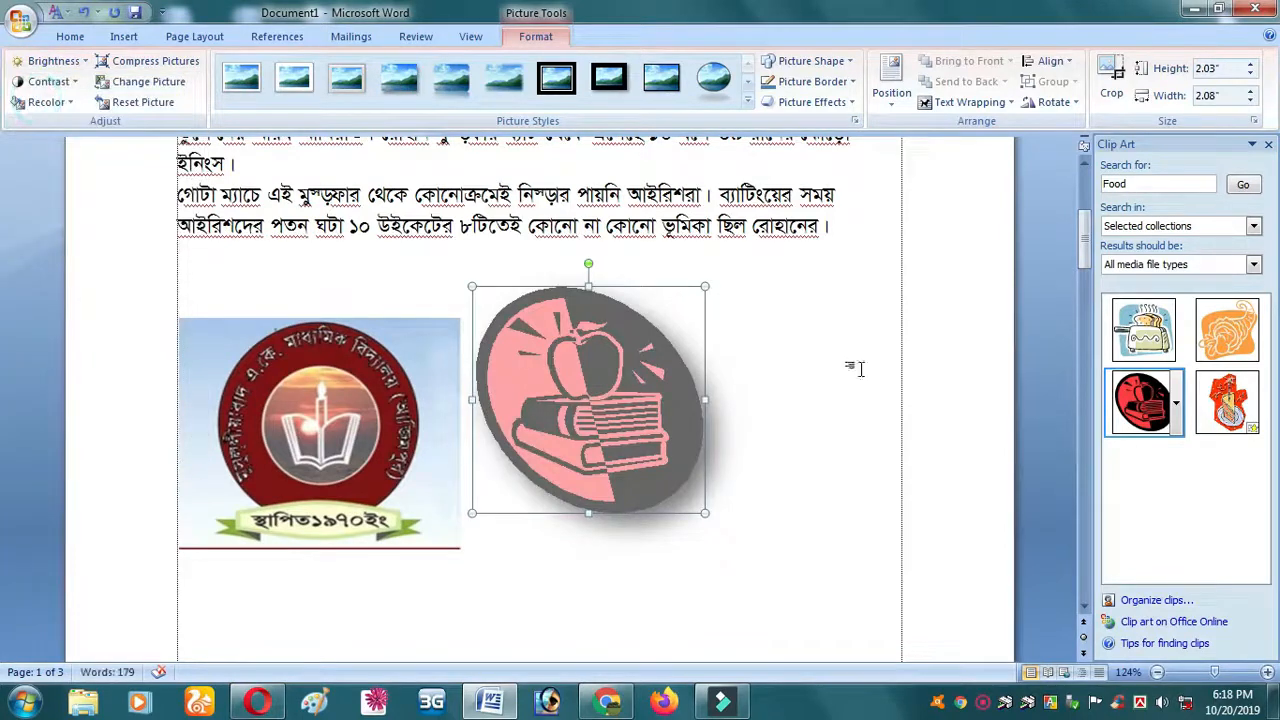
Deselect the apple clip and close the Clip Art pane
left_click(782, 353)
left_click(123, 36)
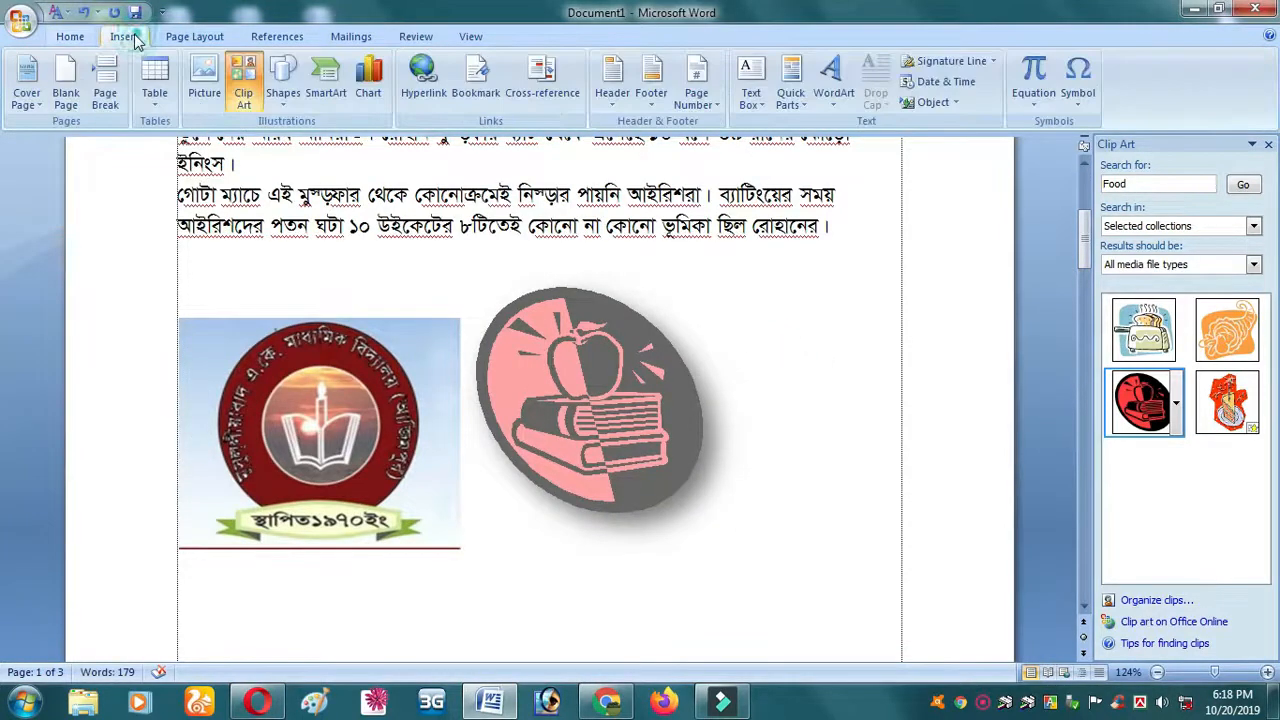
left_click(243, 80)
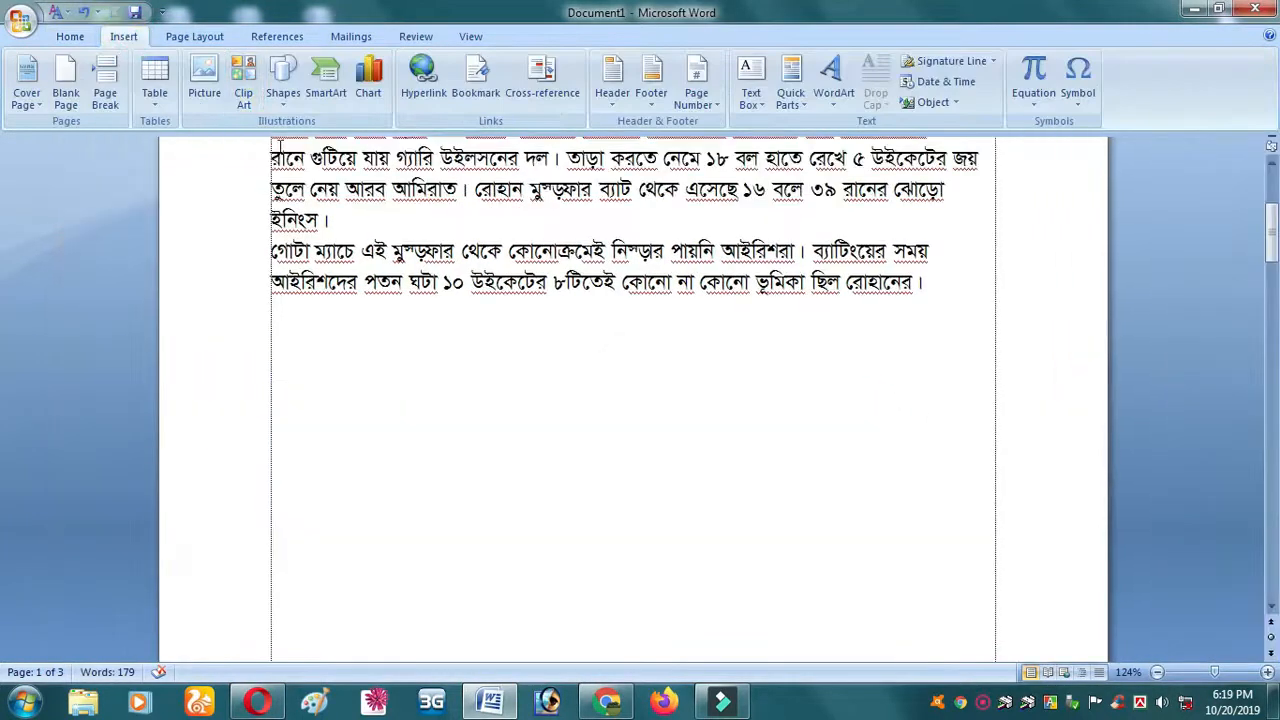
Draw a rectangle shape about 2.92" wide by 1.58" high in the blank space below the Bengali text
left_click(283, 90)
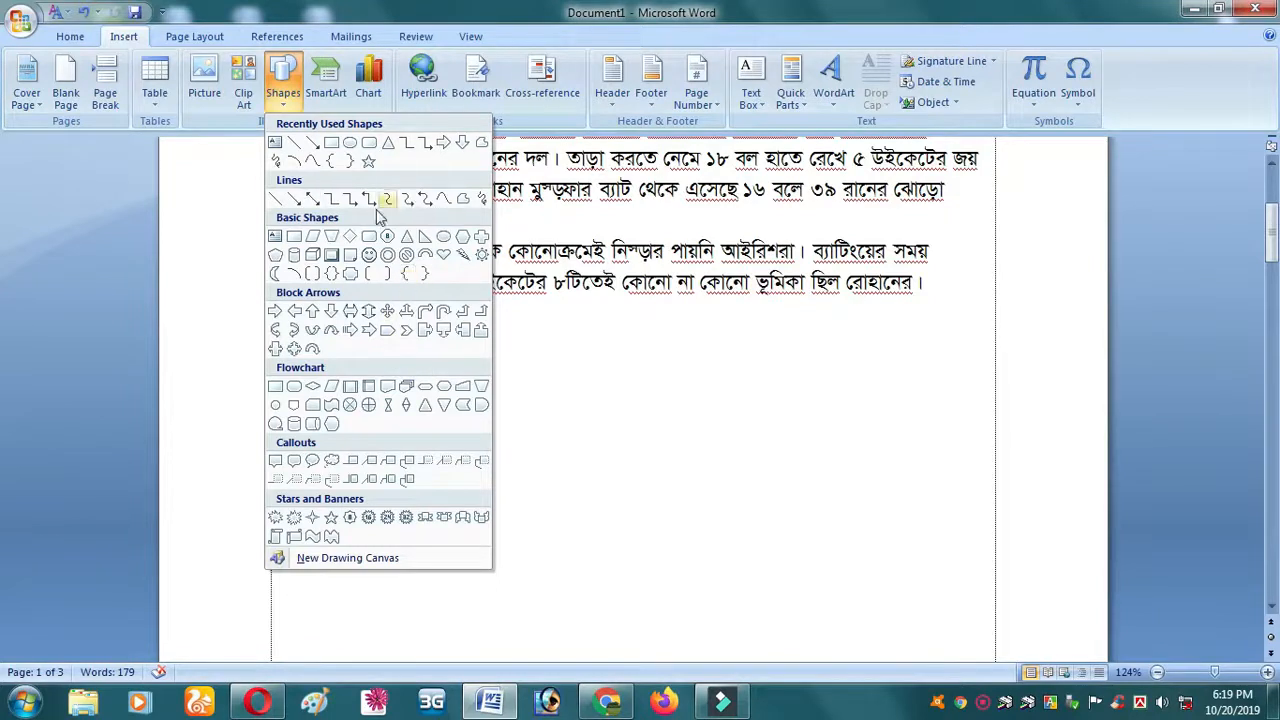
left_click(332, 146)
scroll(400, 374, "down", 3)
scroll(400, 374, "up", 4)
left_click(662, 420)
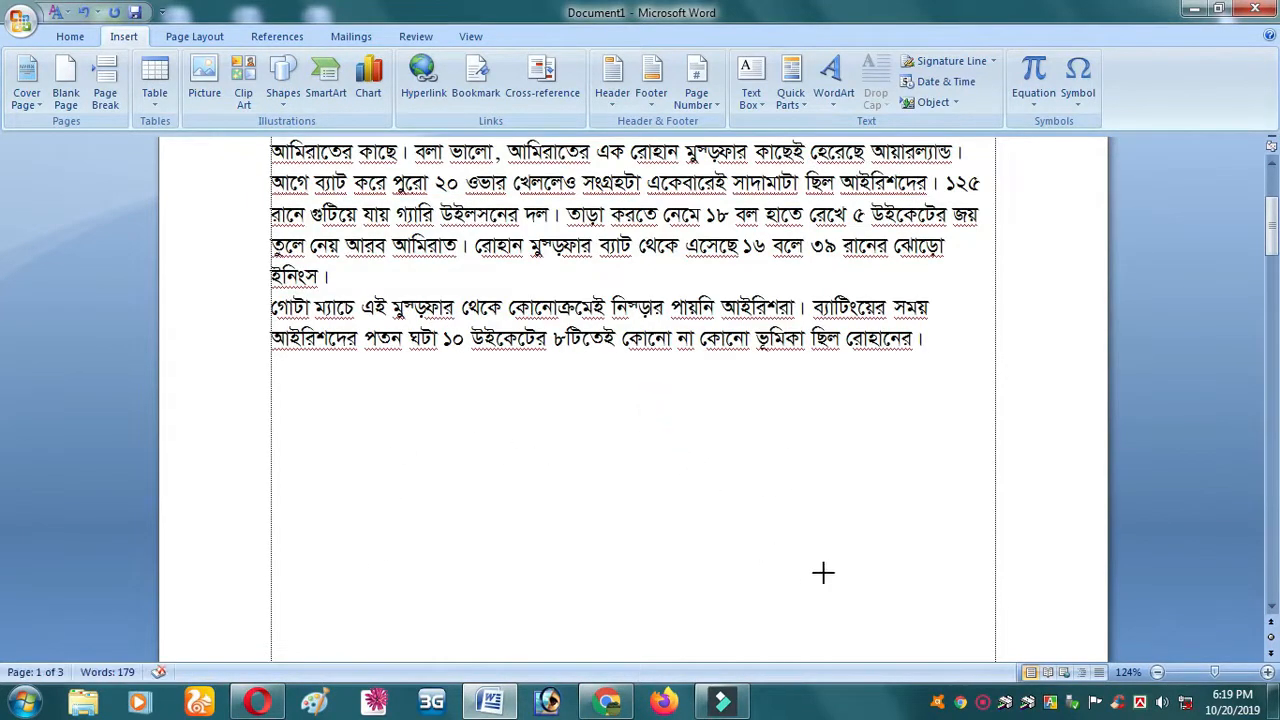
mouse_move(929, 588)
left_mouse_down()
mouse_move(974, 577)
mouse_move(993, 592)
left_mouse_up()
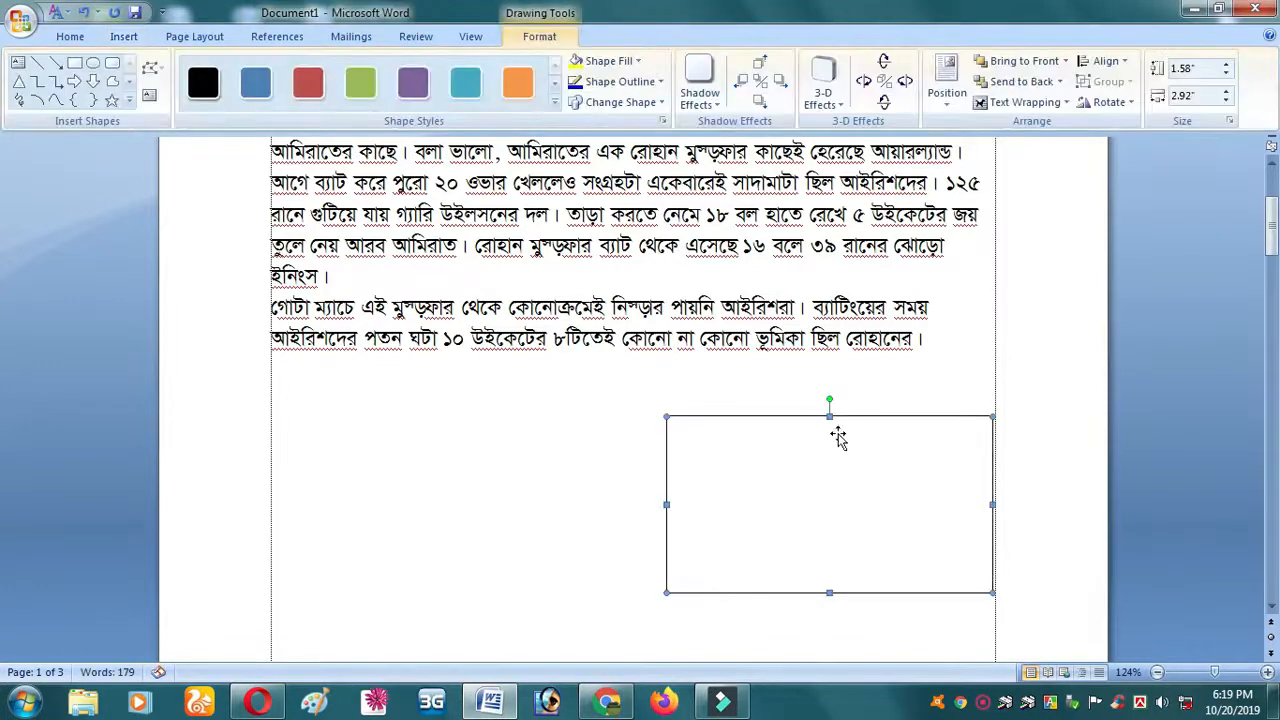
Move the rectangle slightly to the left and enlarge it to about 2.99" wide by 1.67" high
left_click_drag(848, 426, 770, 428)
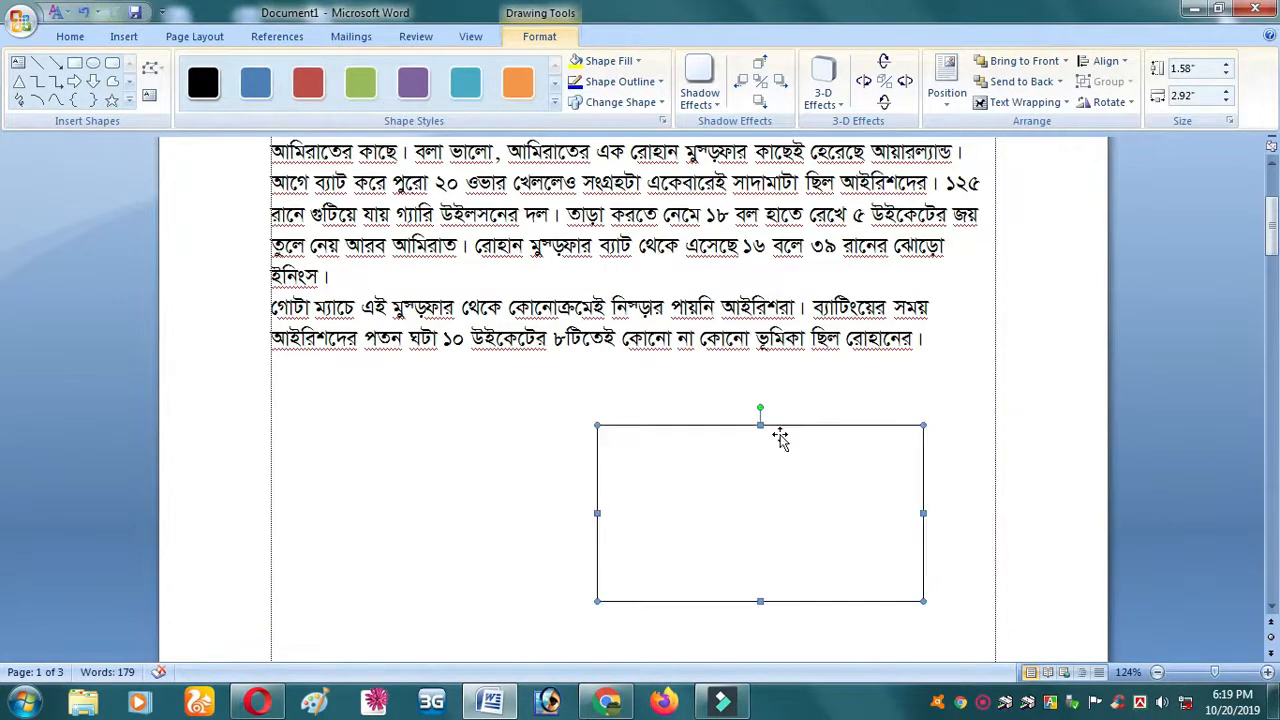
scroll(788, 443, "down", 4)
scroll(764, 458, "up", 1)
left_click_drag(593, 433, 589, 443)
scroll(714, 571, "up", 2)
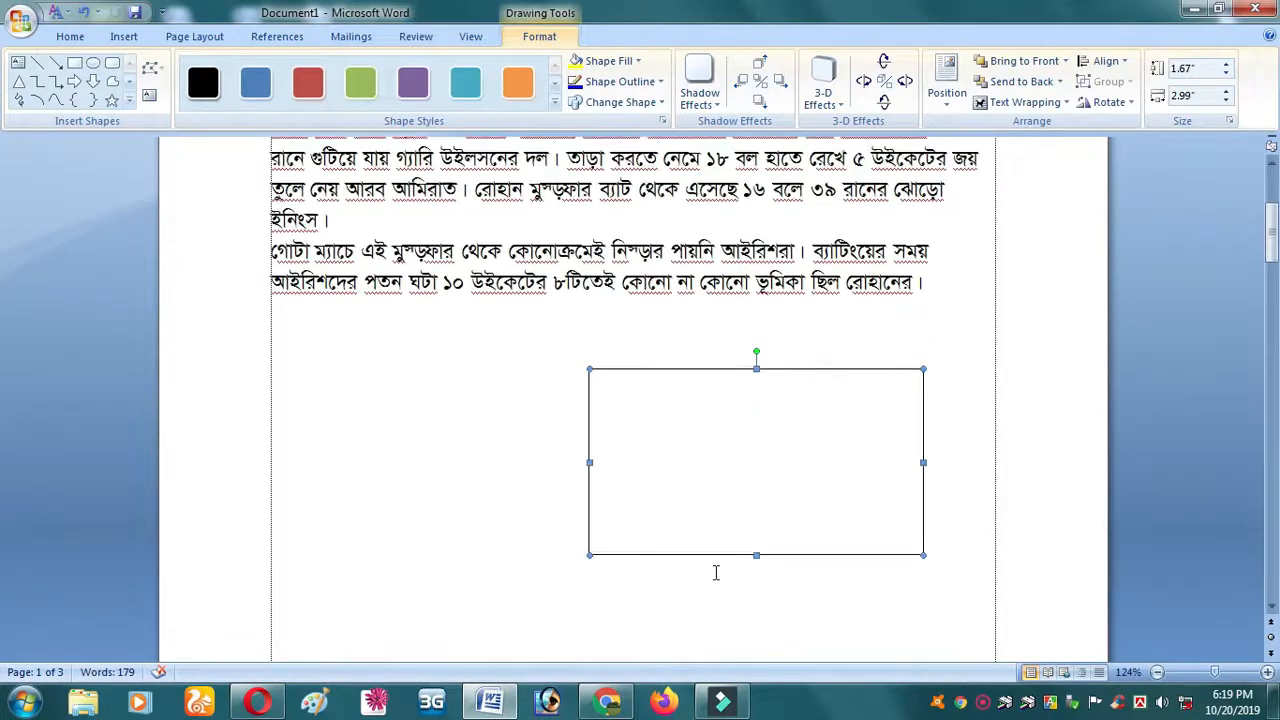